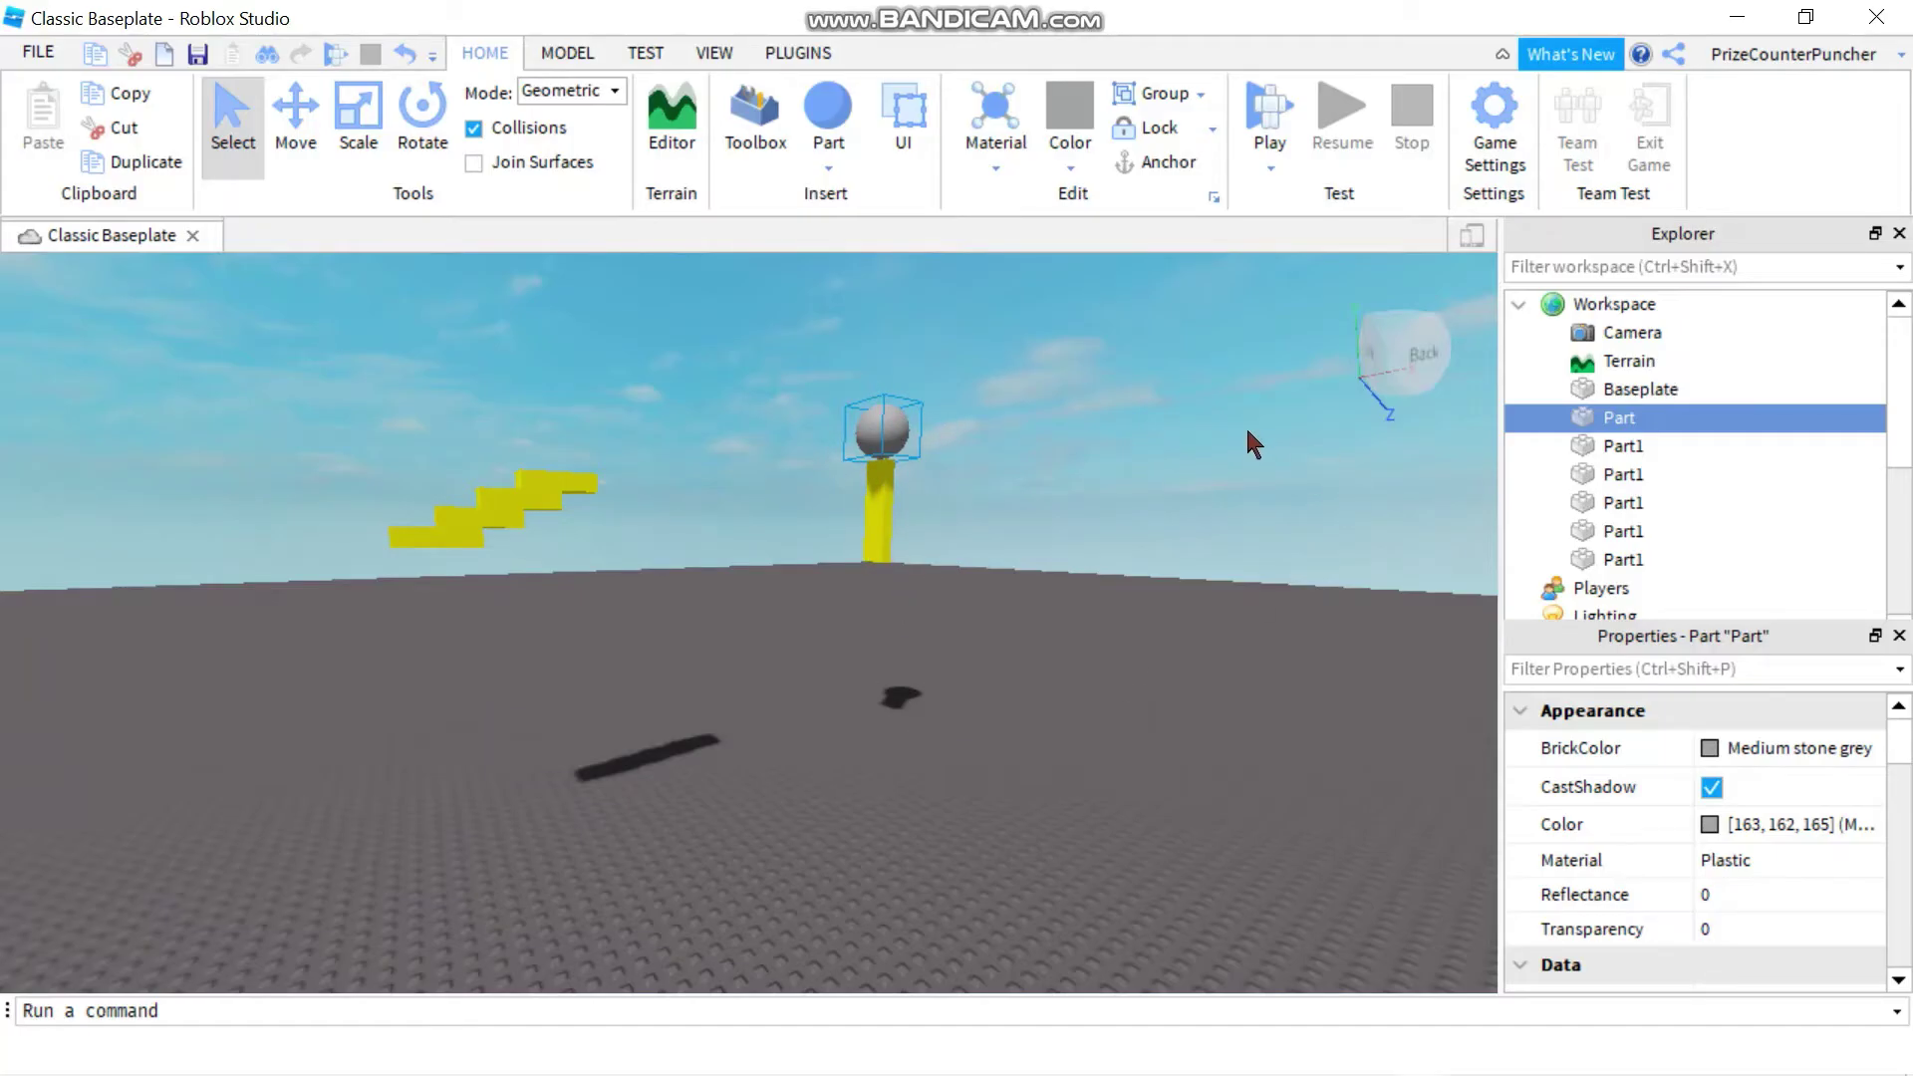
Playtest the place to examine how the yellow blocks and the ball behave, and stop the test.
click(1266, 115)
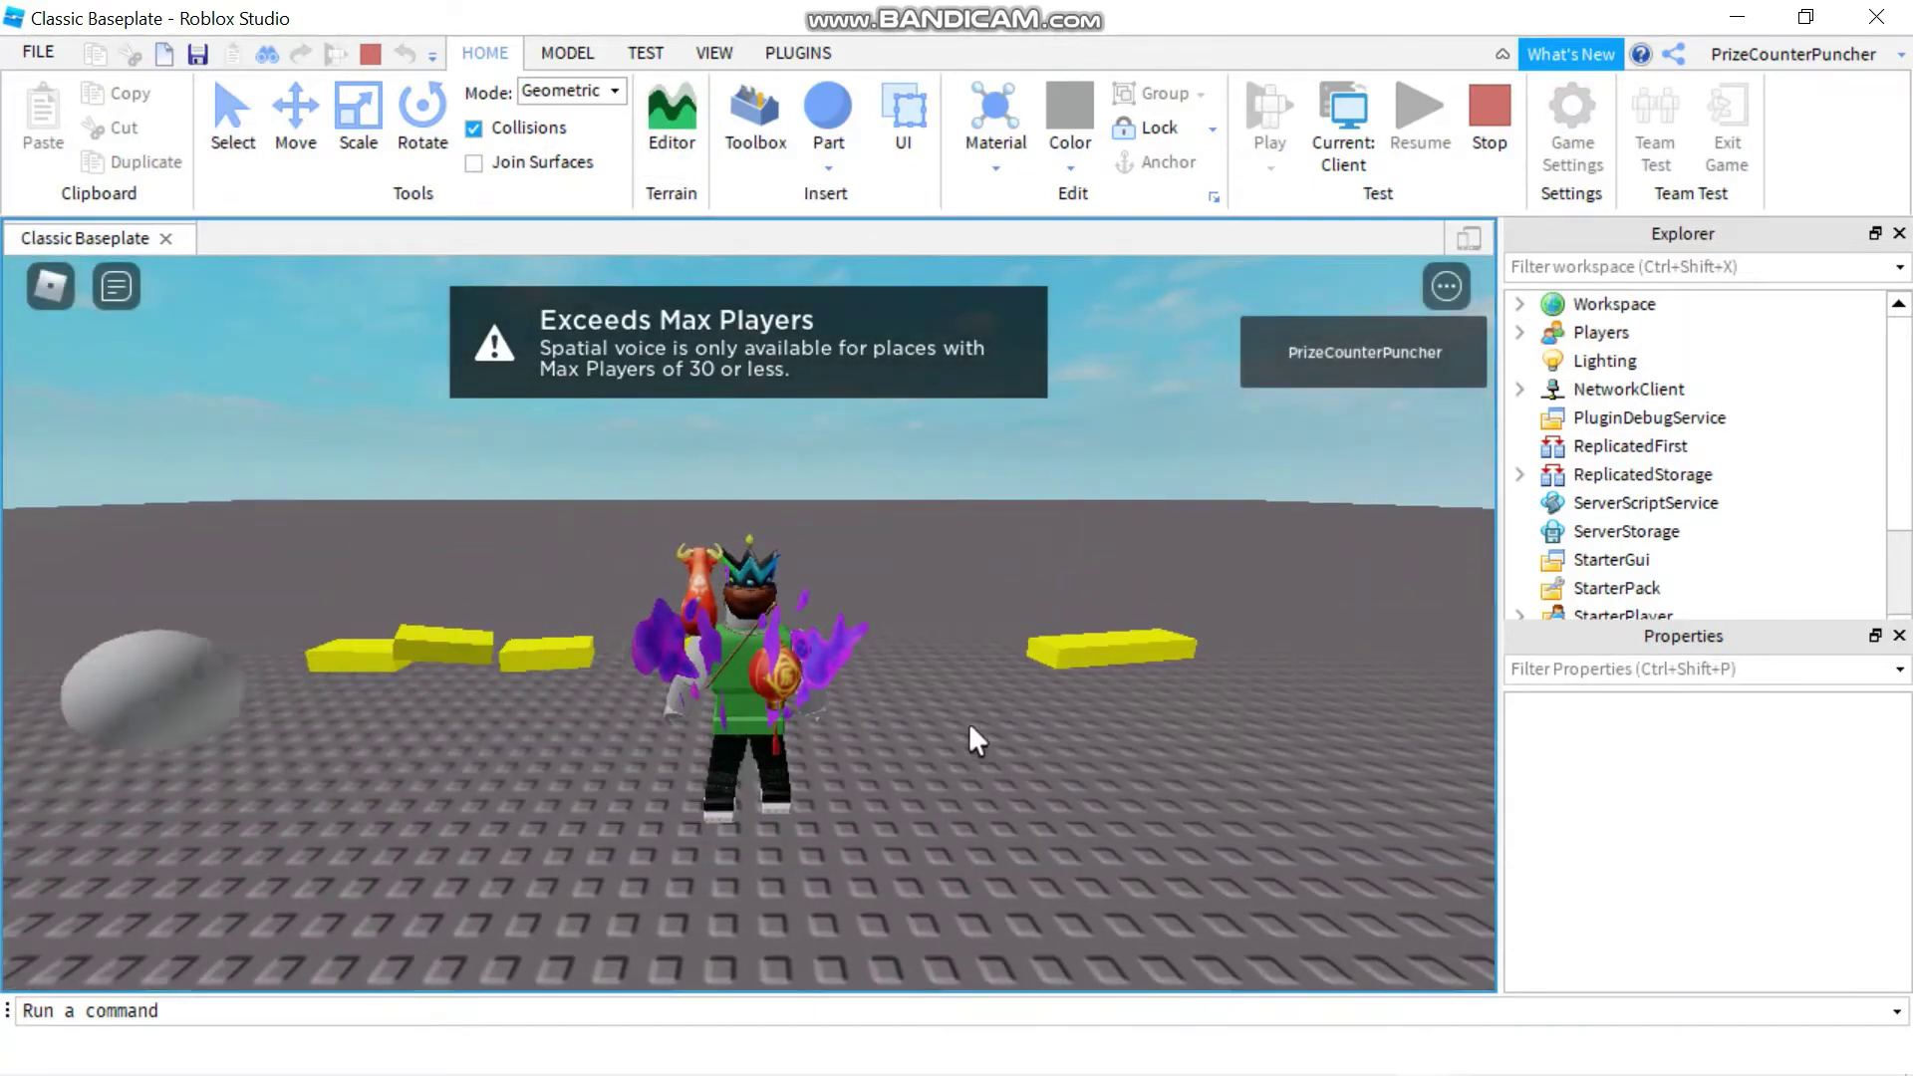
key(s)
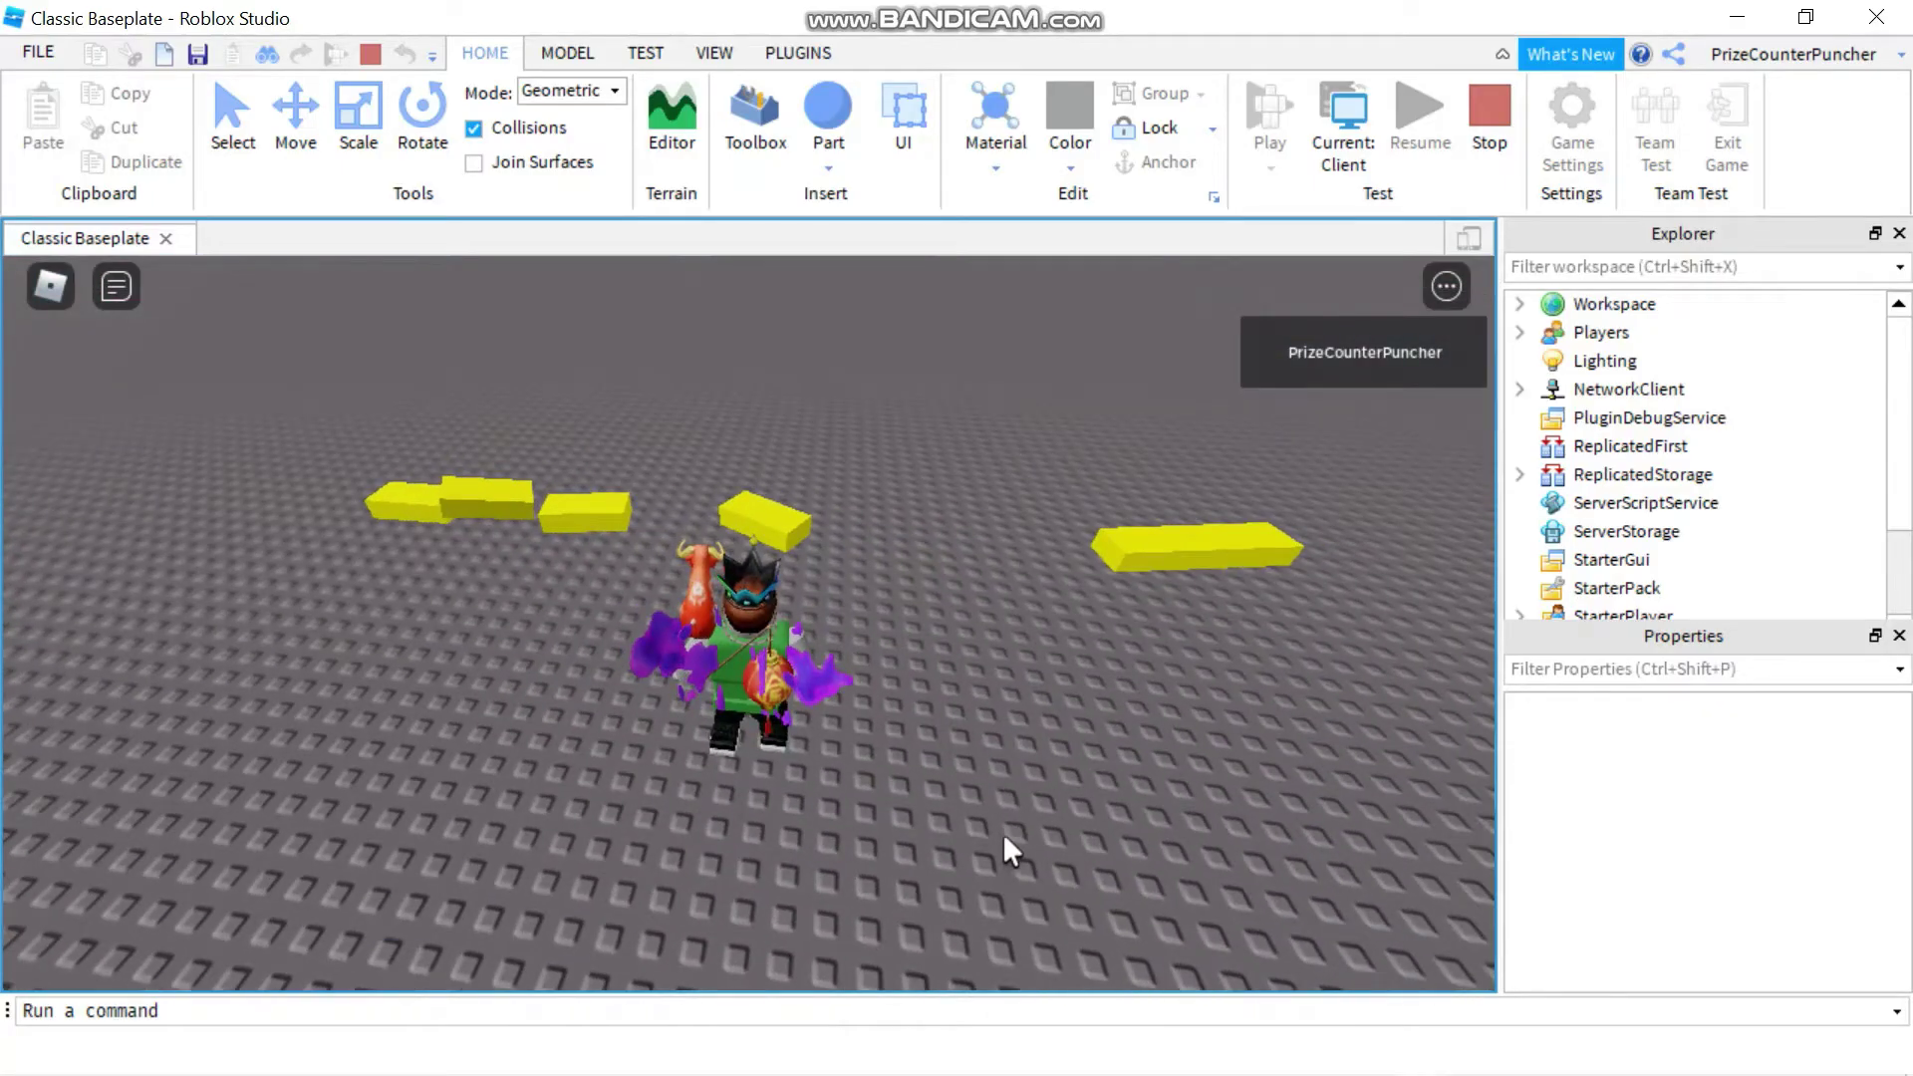
key(s)
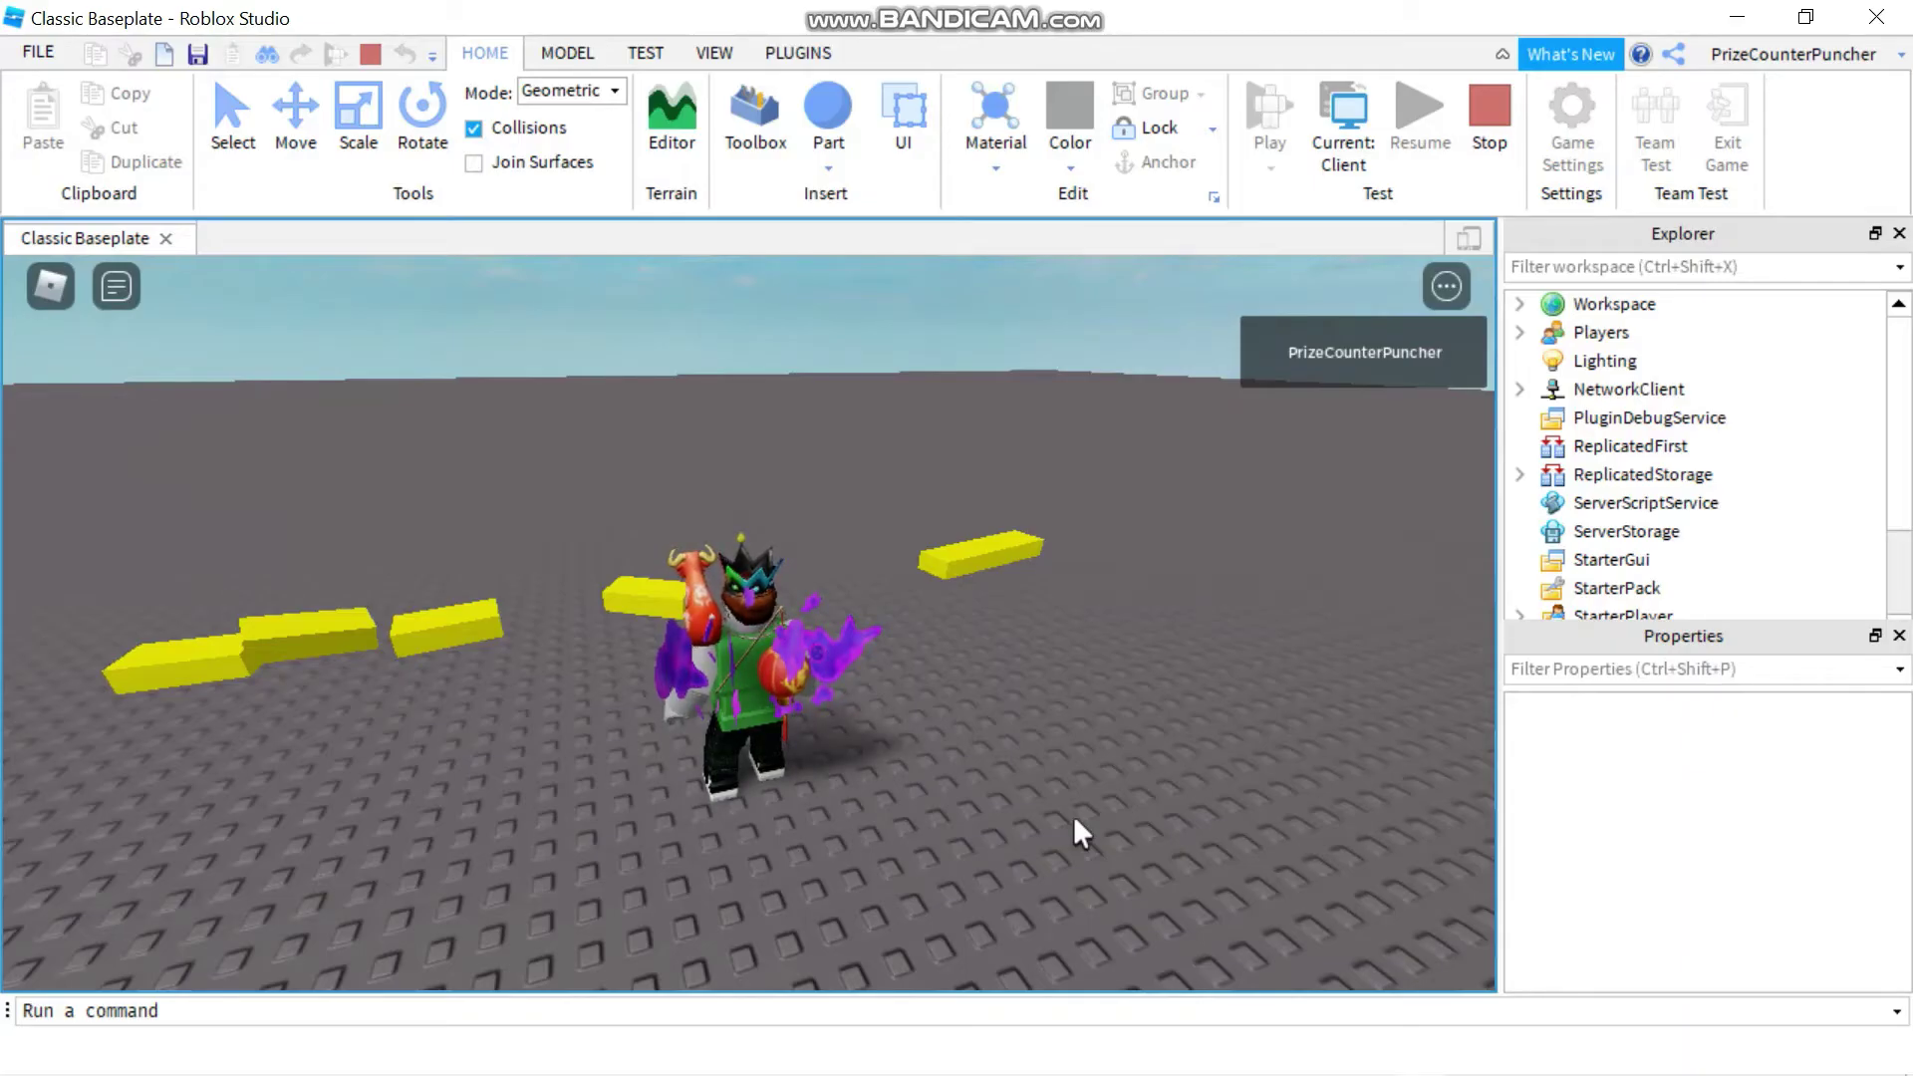
key(shift+F5)
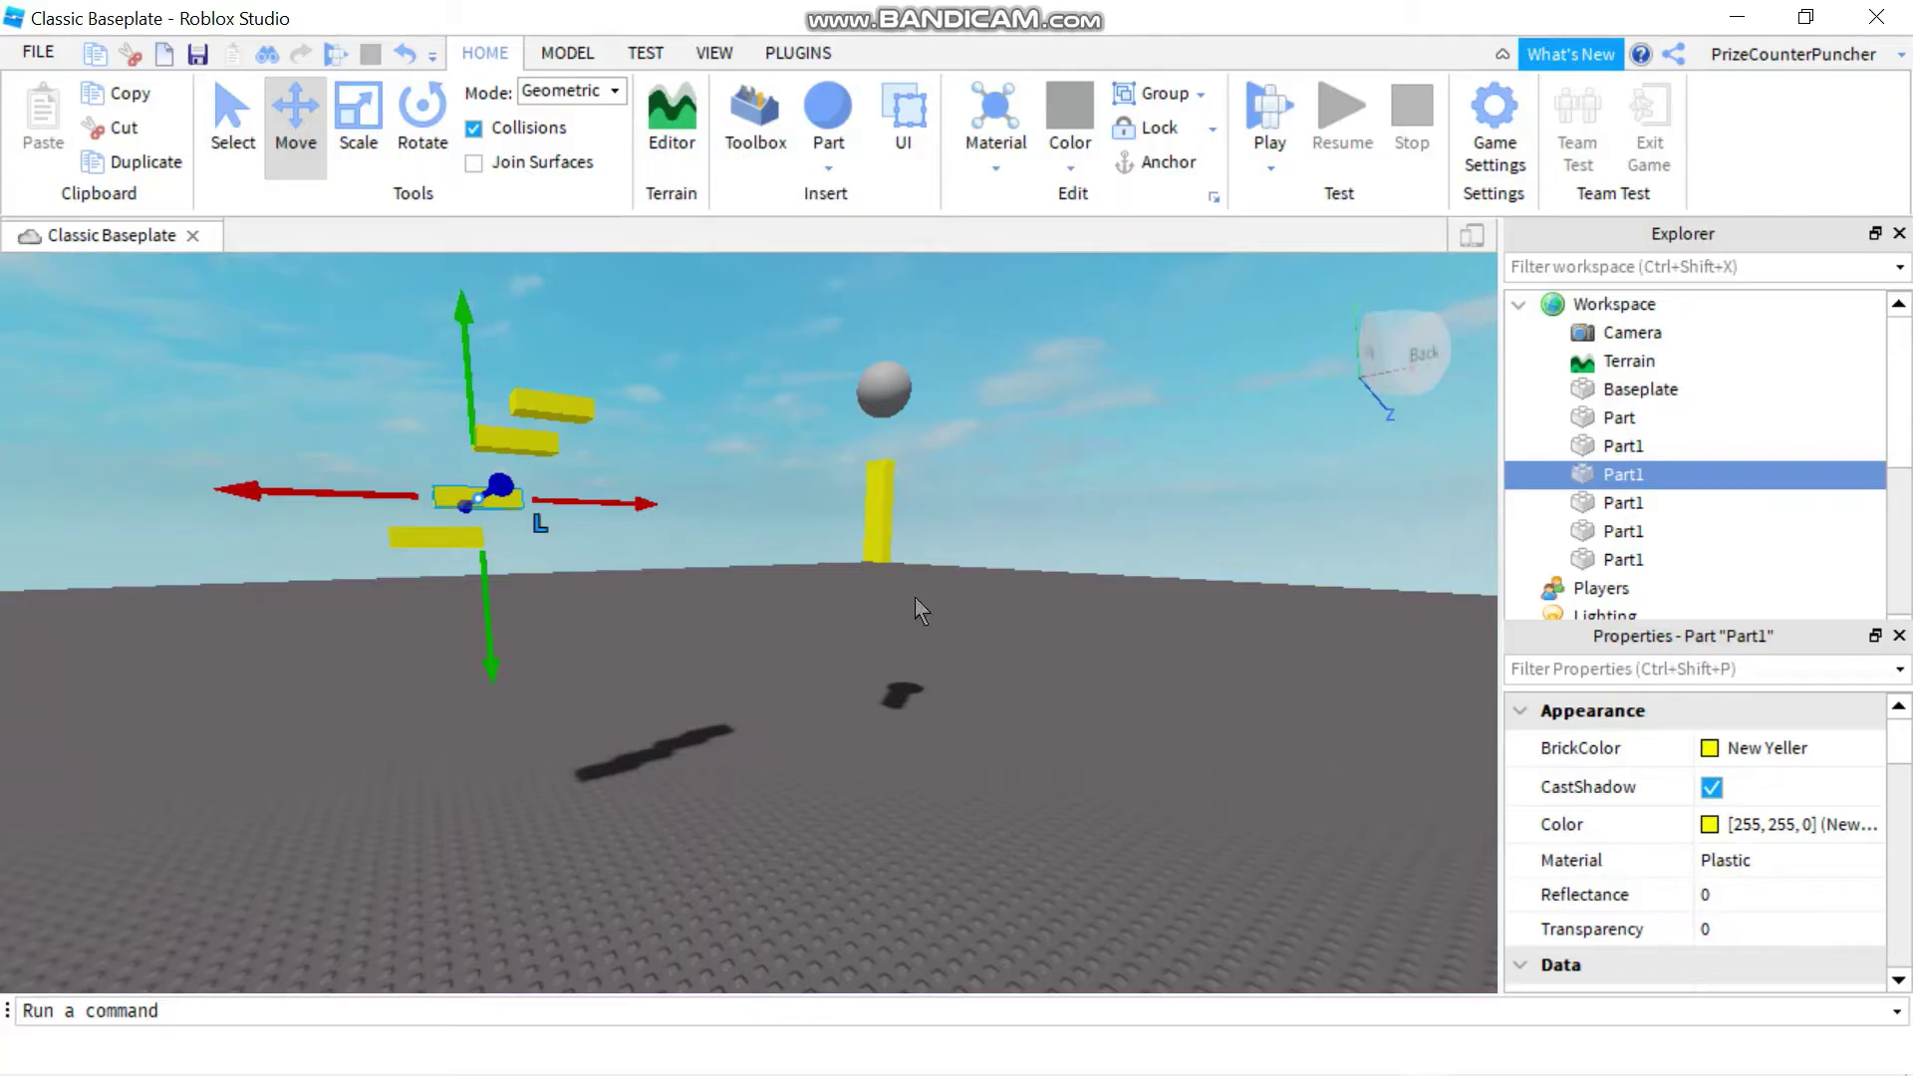
Enable Join Surfaces and lower the three upper yellow stair blocks until each one rests on the block below.
click(475, 165)
mouse_move(466, 314)
mouse_down()
mouse_move(466, 404)
mouse_move(480, 329)
mouse_up()
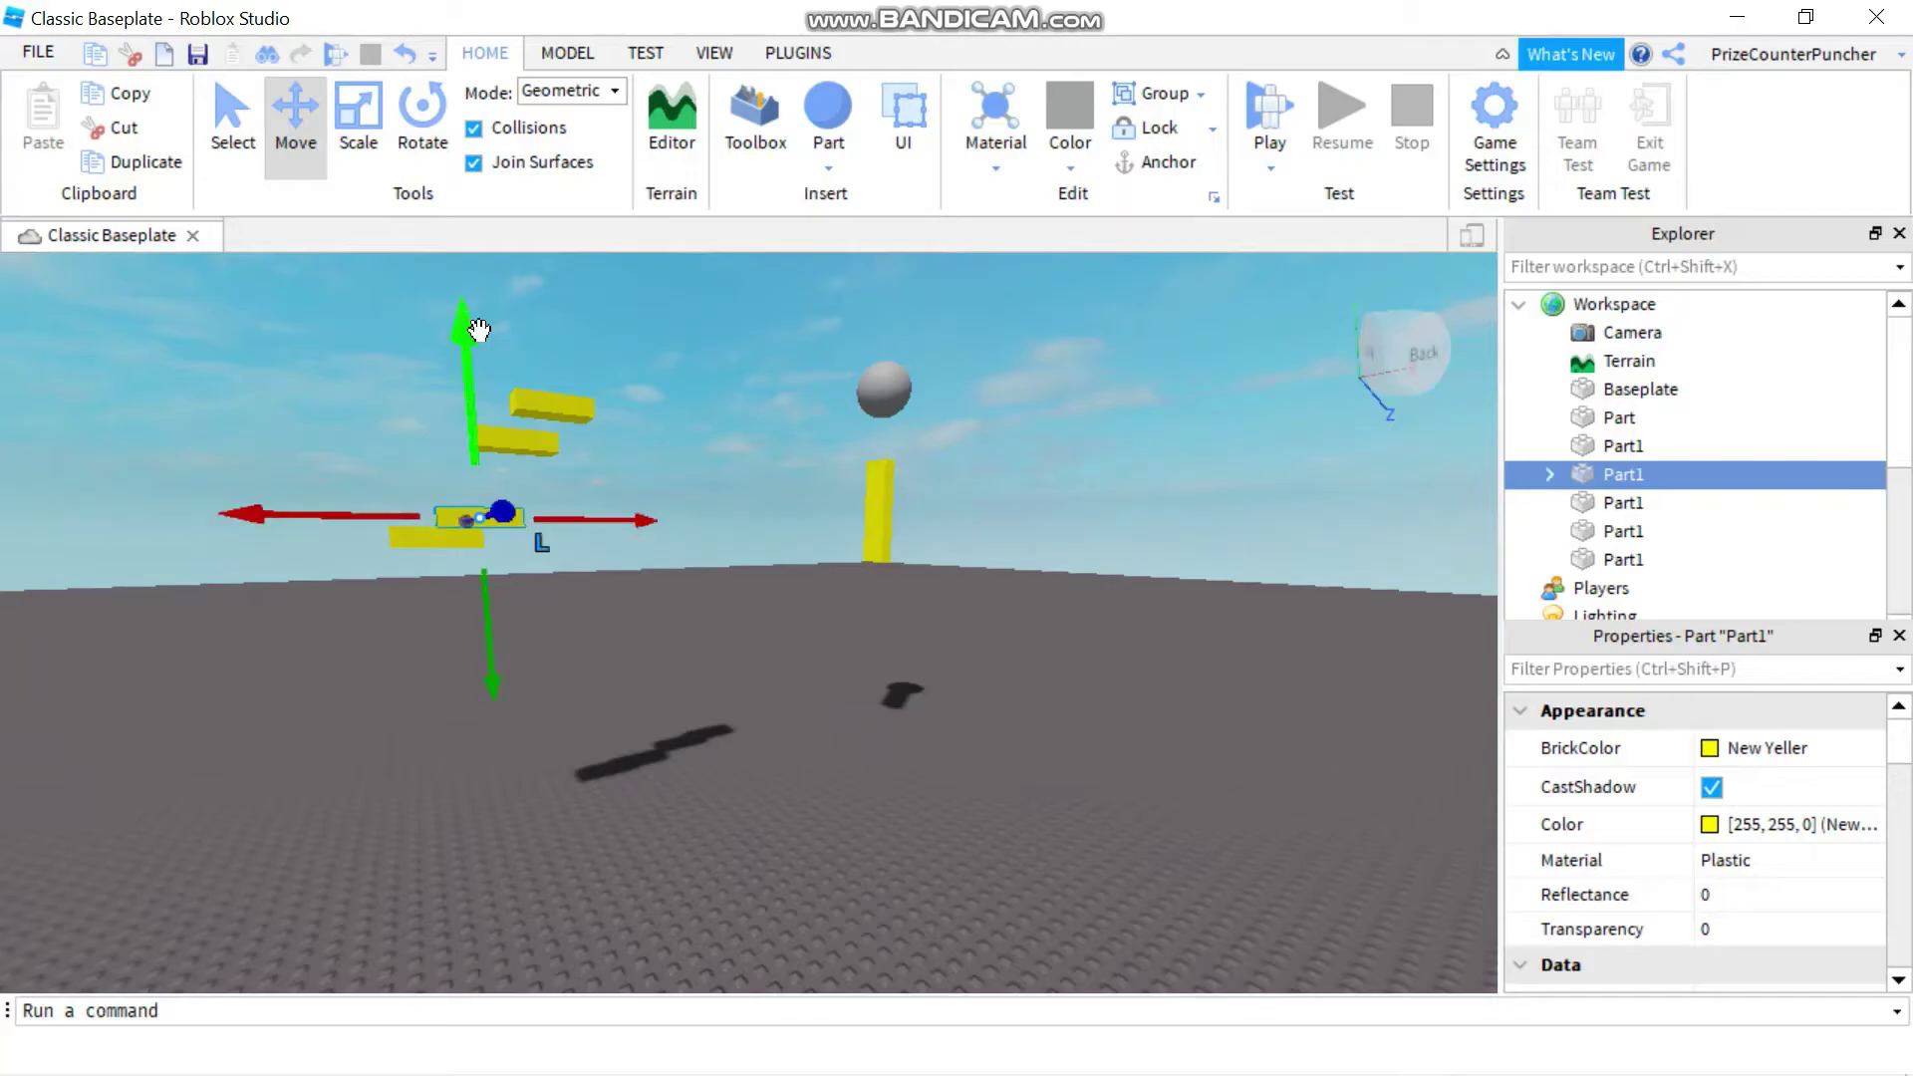
click(529, 428)
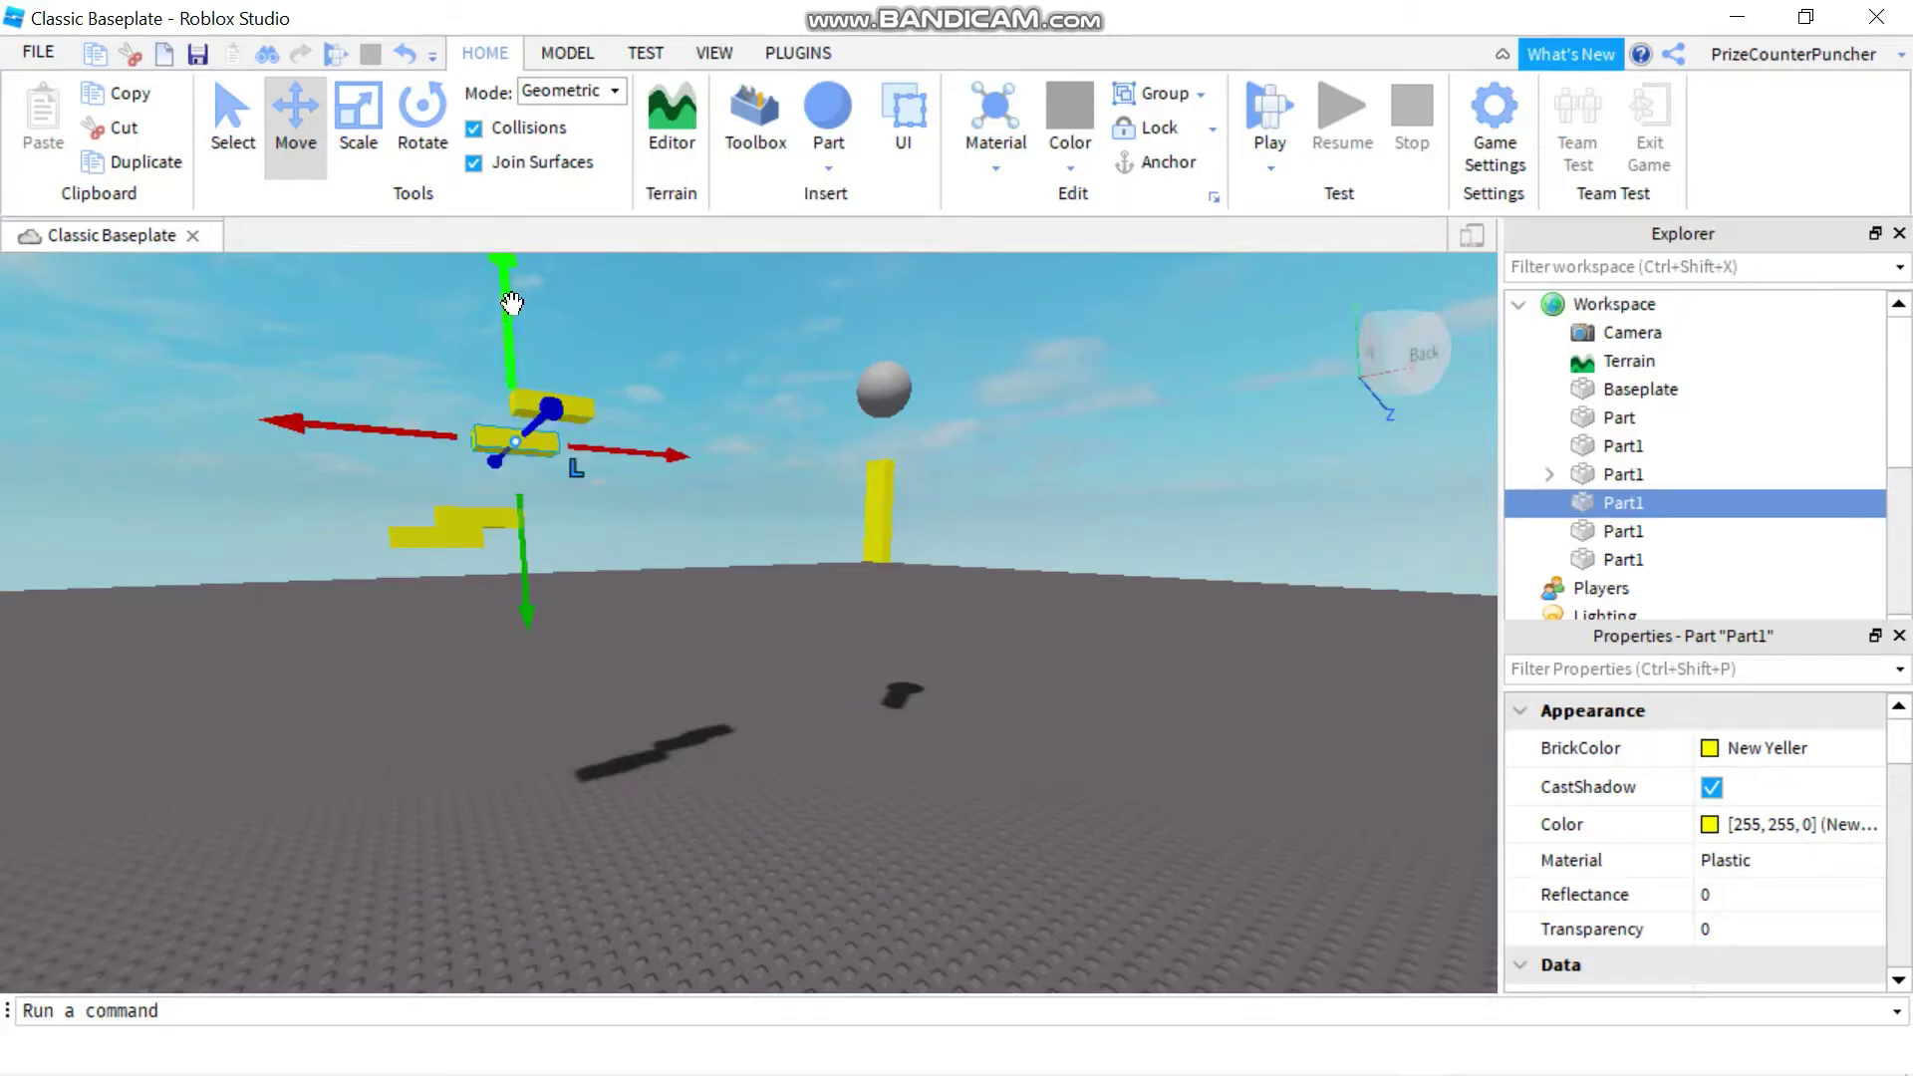
drag(512, 302, 512, 364)
click(556, 407)
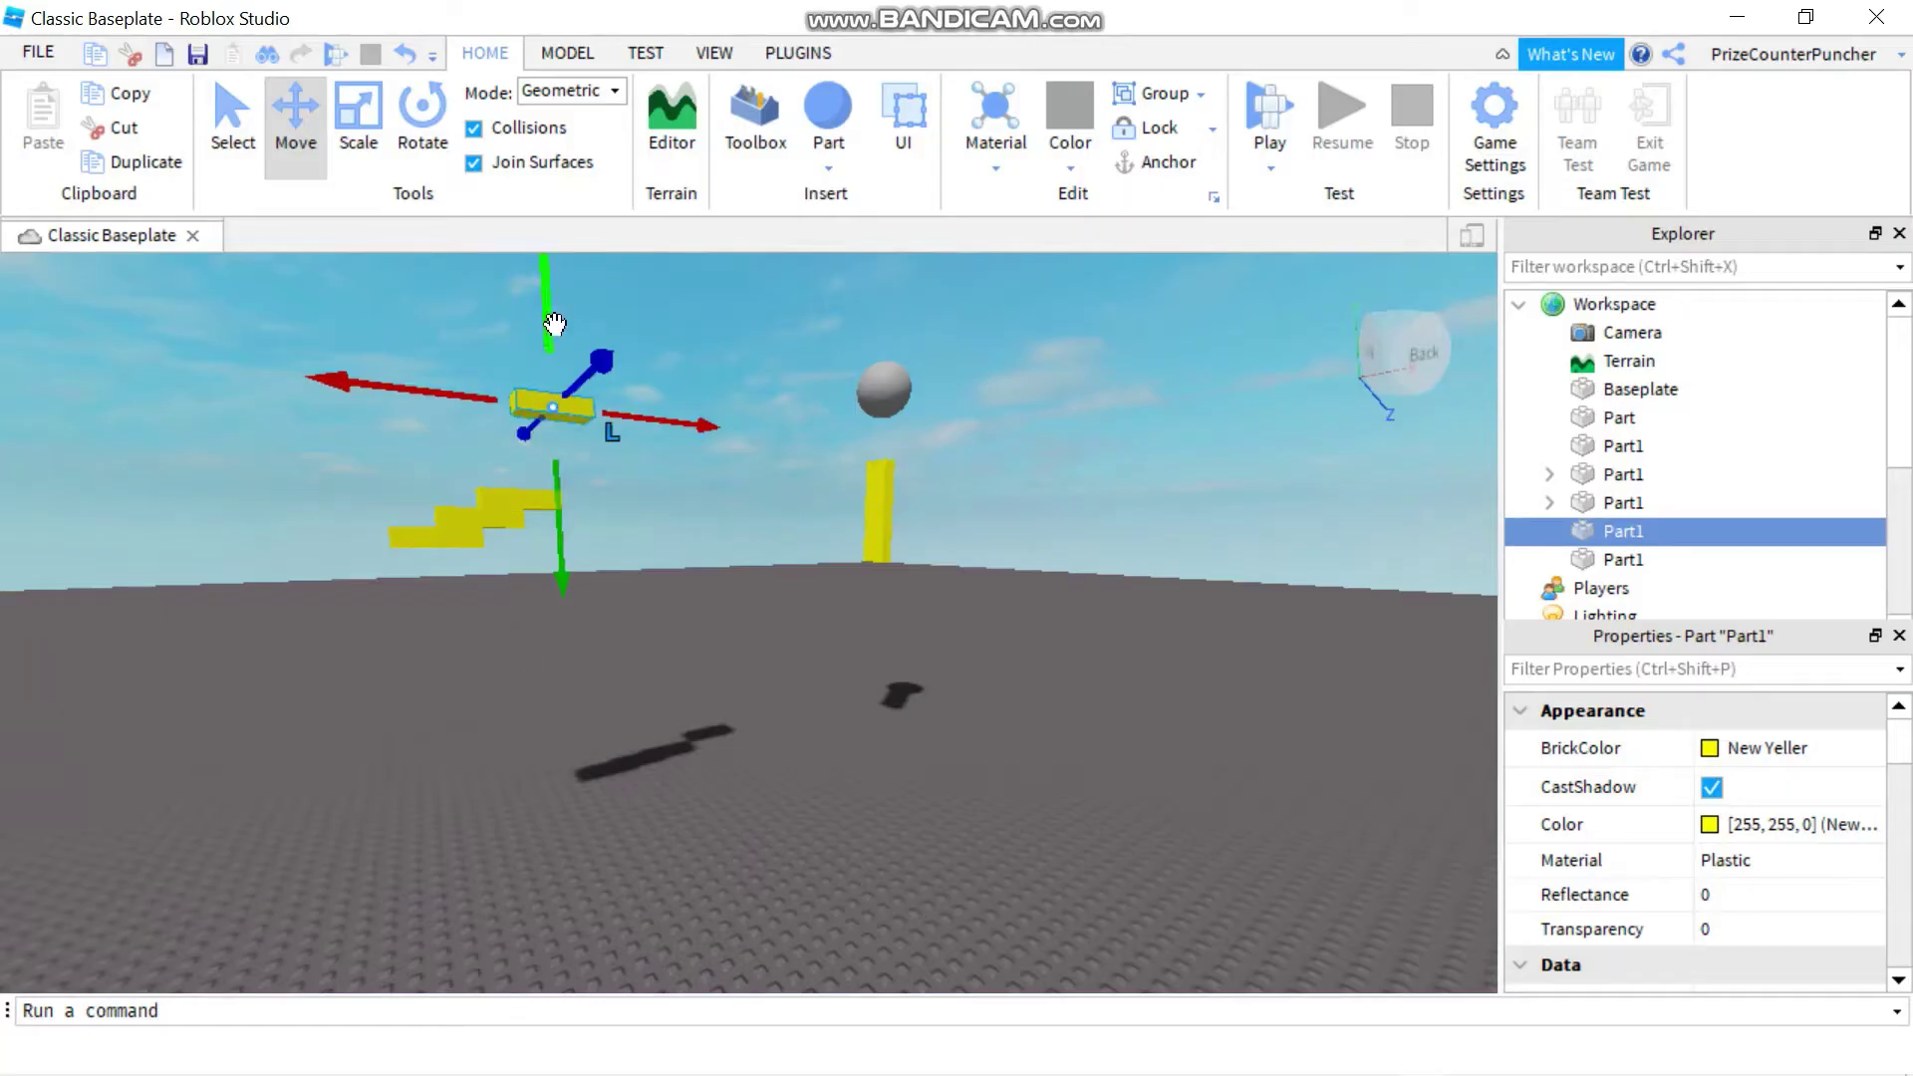
drag(547, 297, 549, 386)
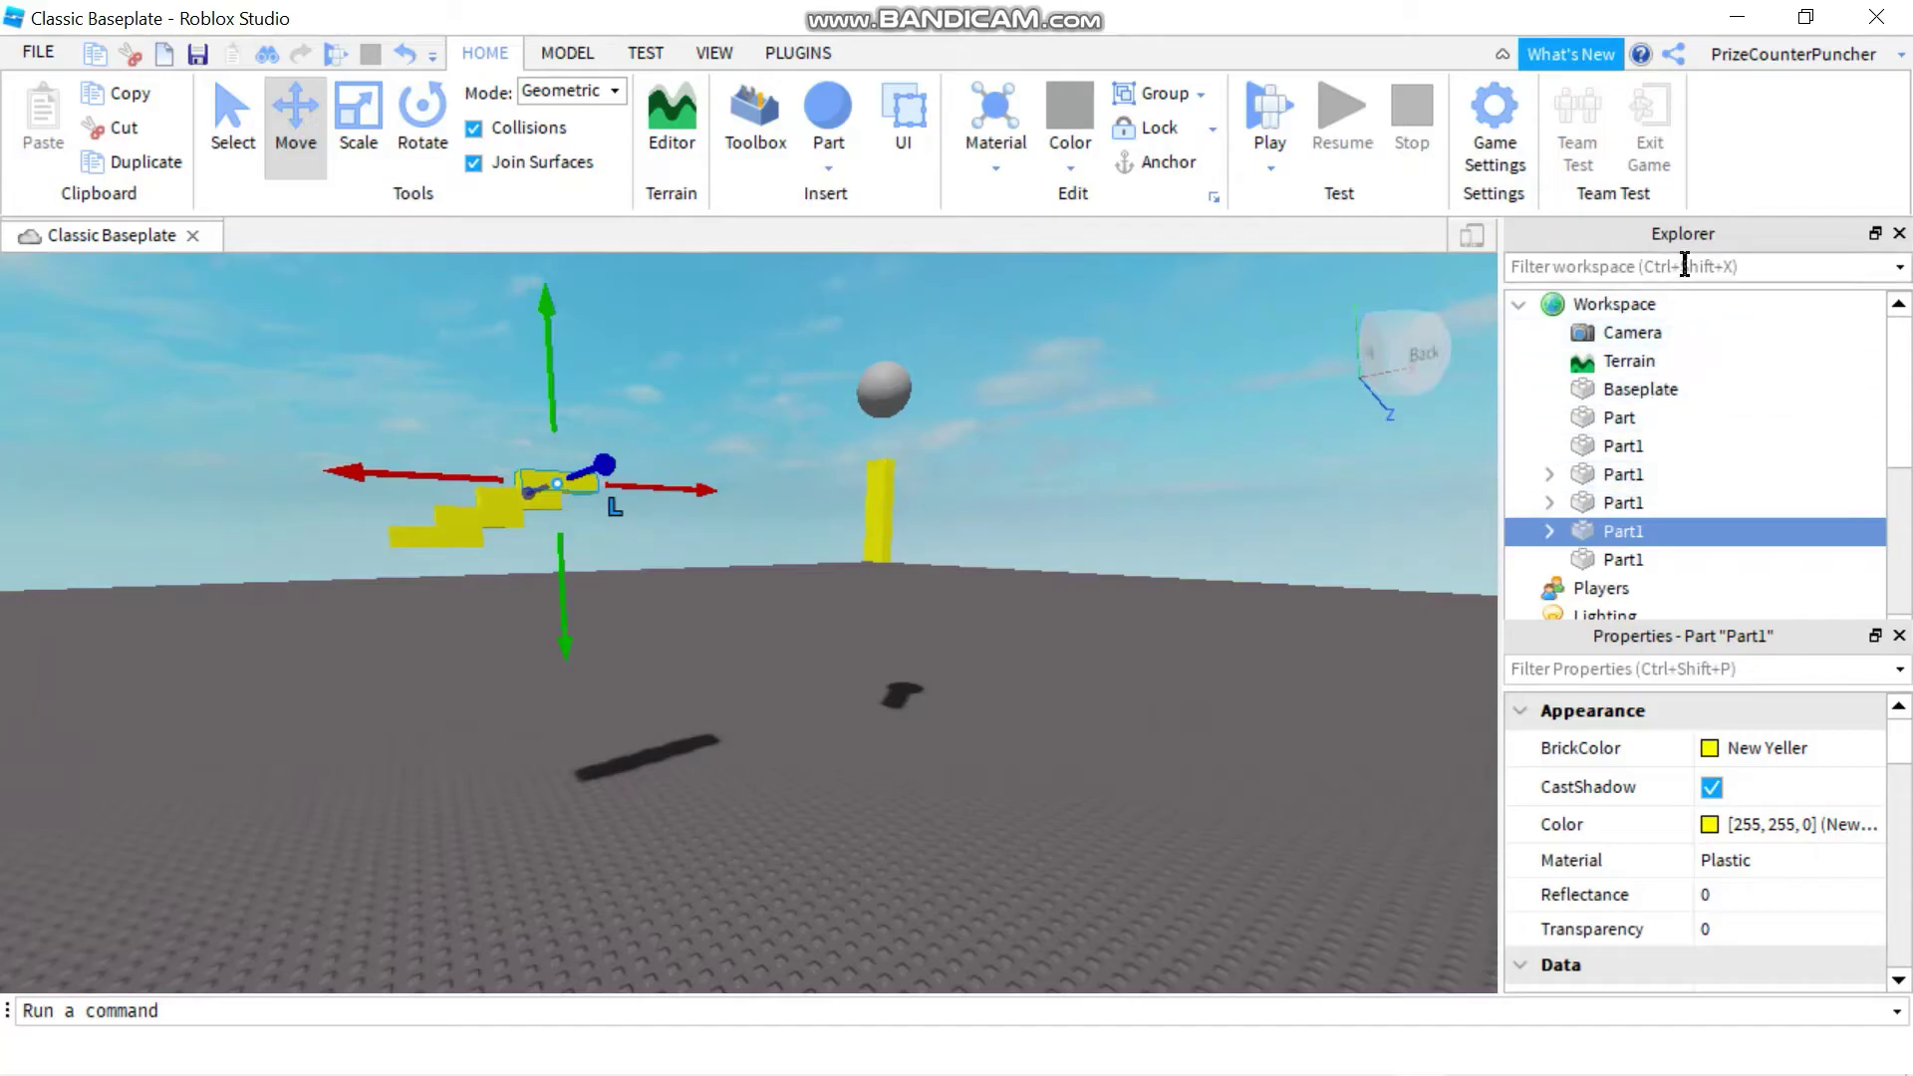
Expand the three moved Part1 blocks in the object tree to examine the objects inside them.
click(1549, 474)
click(1550, 523)
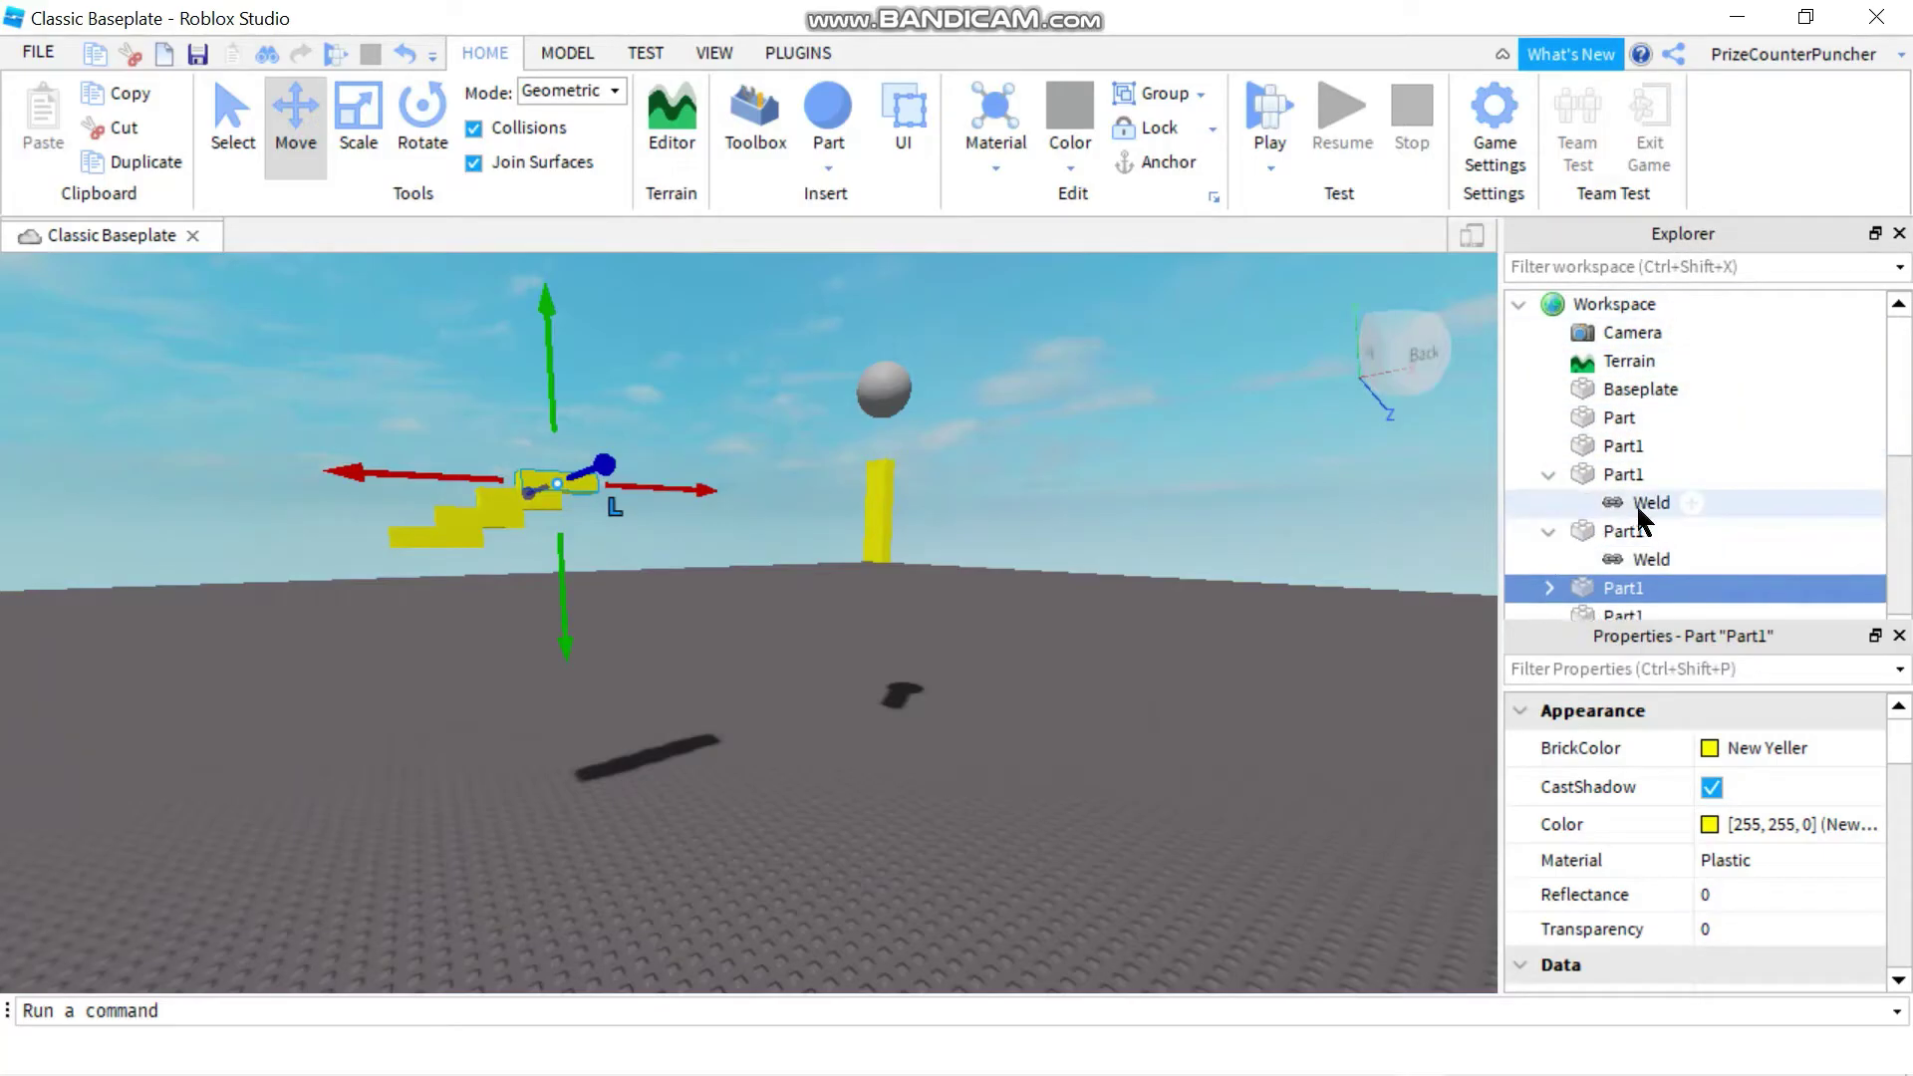
click(1550, 587)
scroll(1576, 559, down, 1)
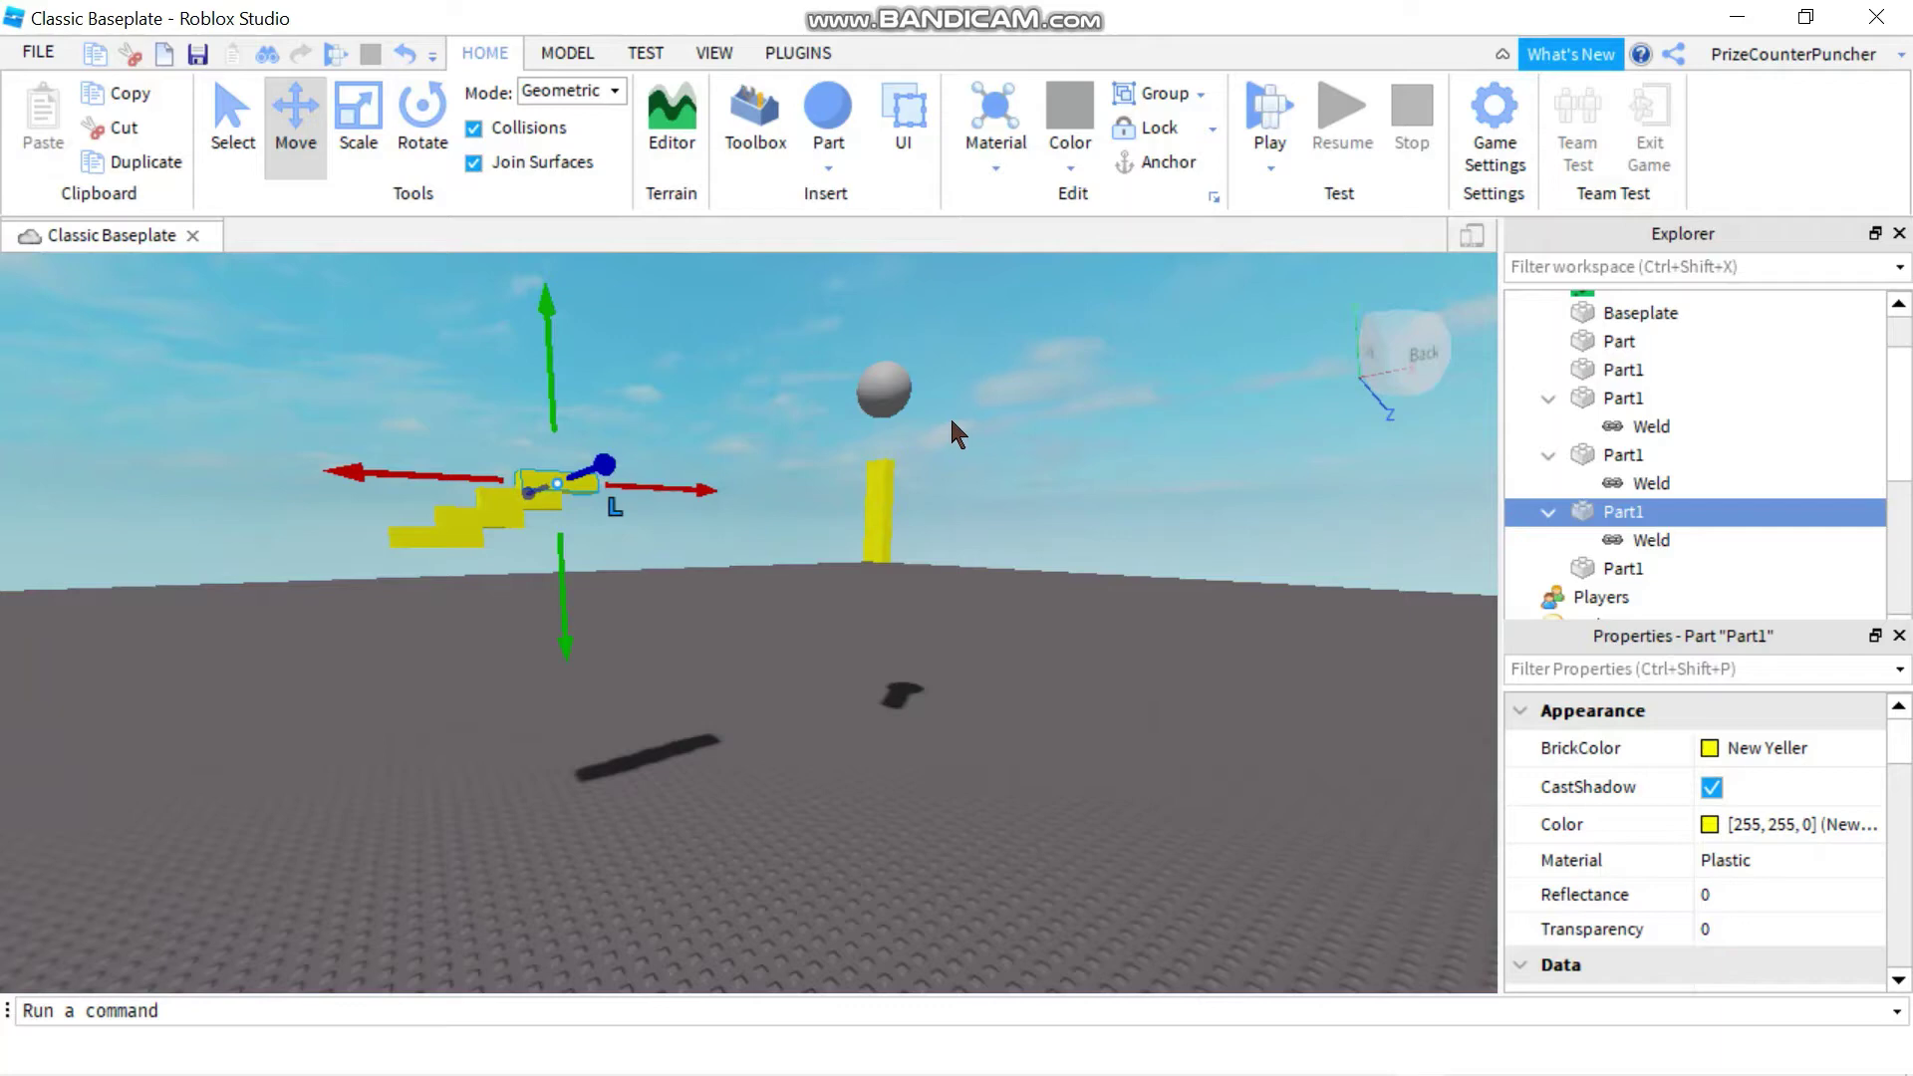
Lower the grey ball onto the top of the yellow pole and deselect it.
click(883, 386)
drag(886, 295, 893, 414)
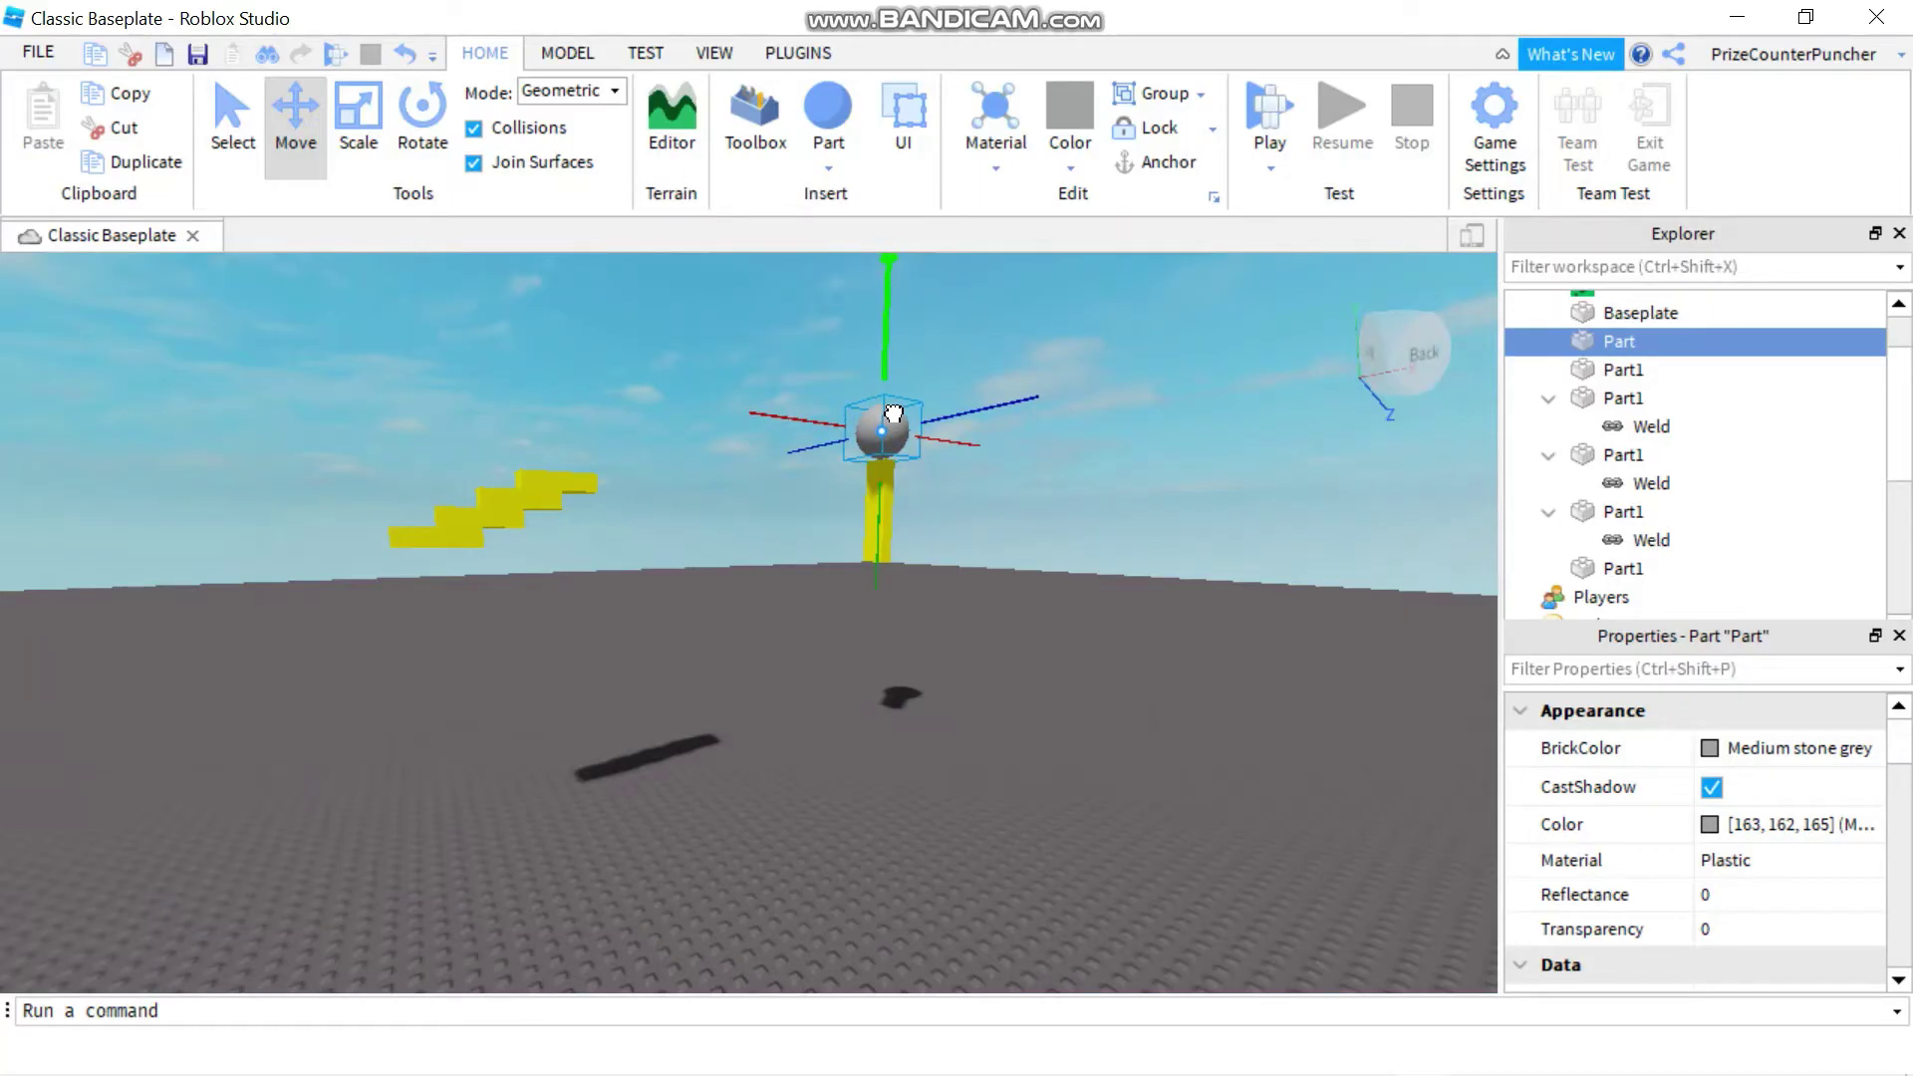
drag(894, 414, 894, 413)
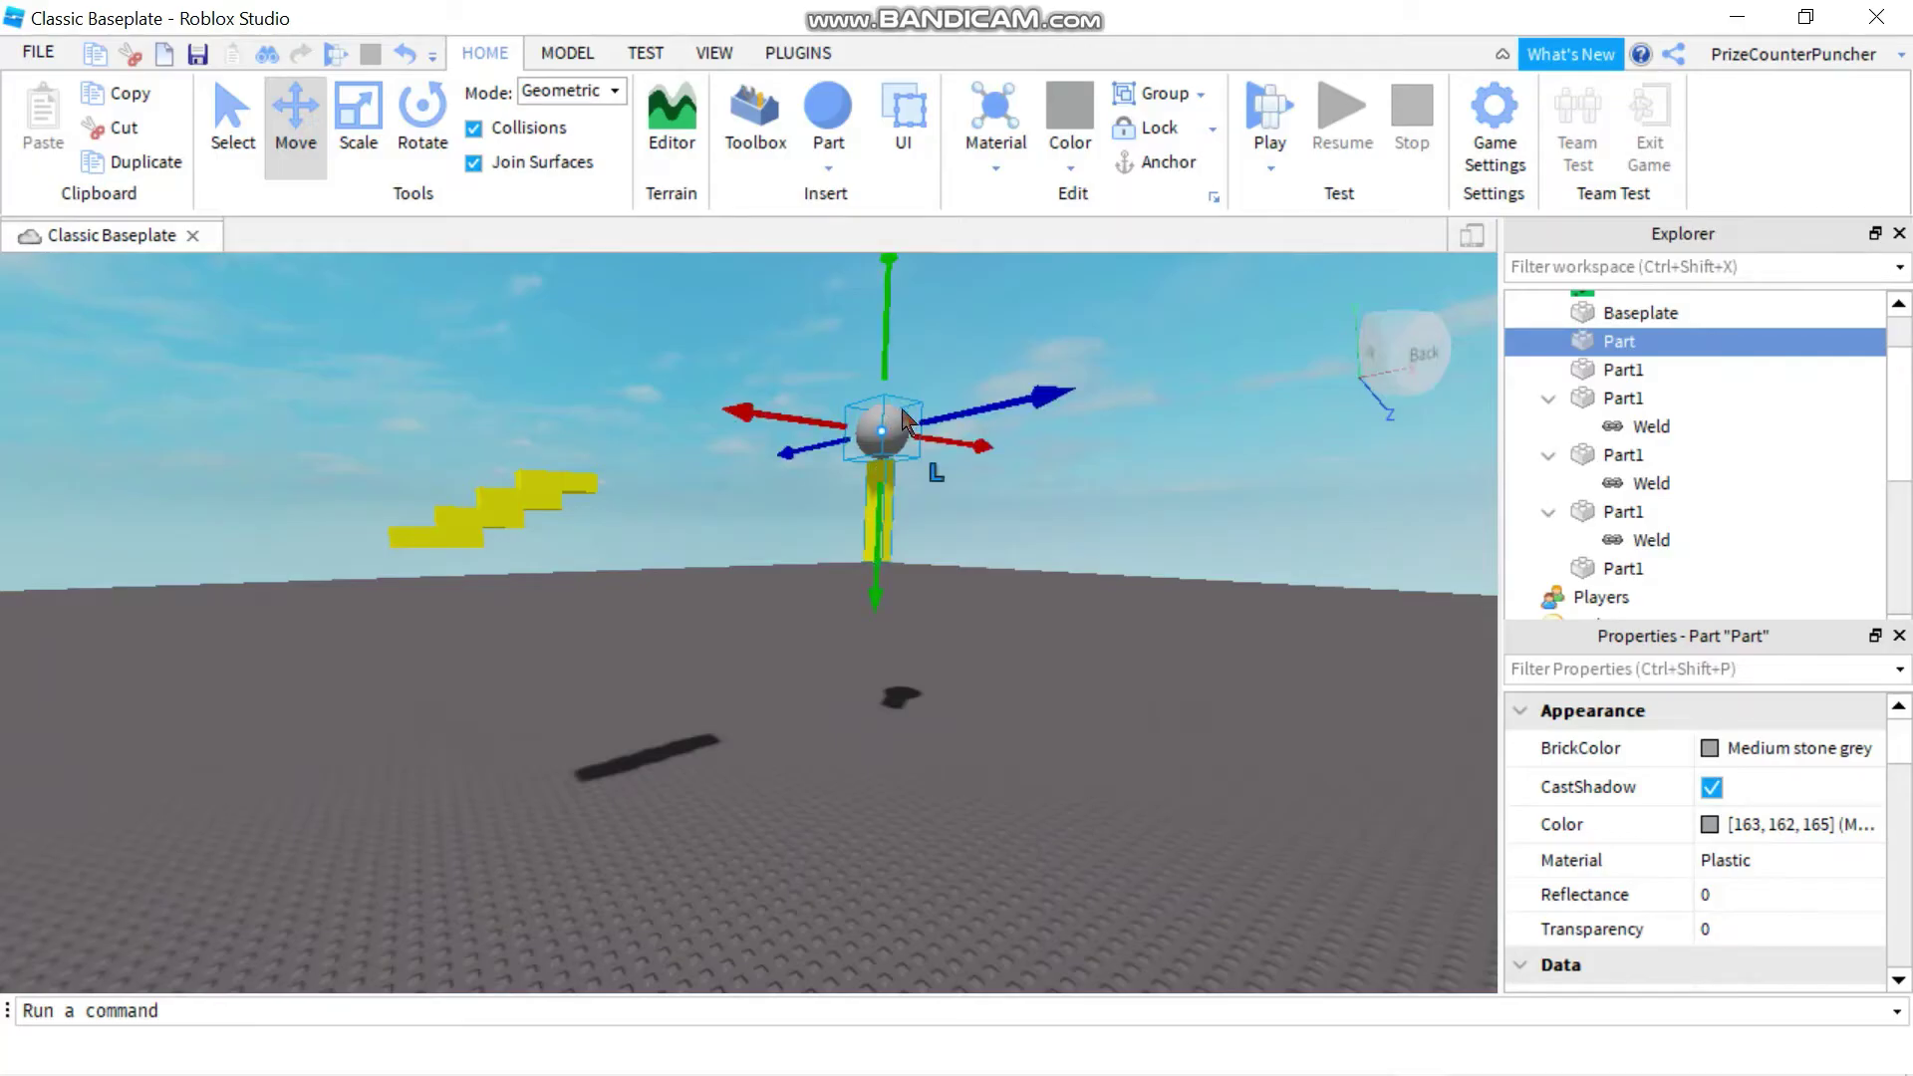
click(982, 573)
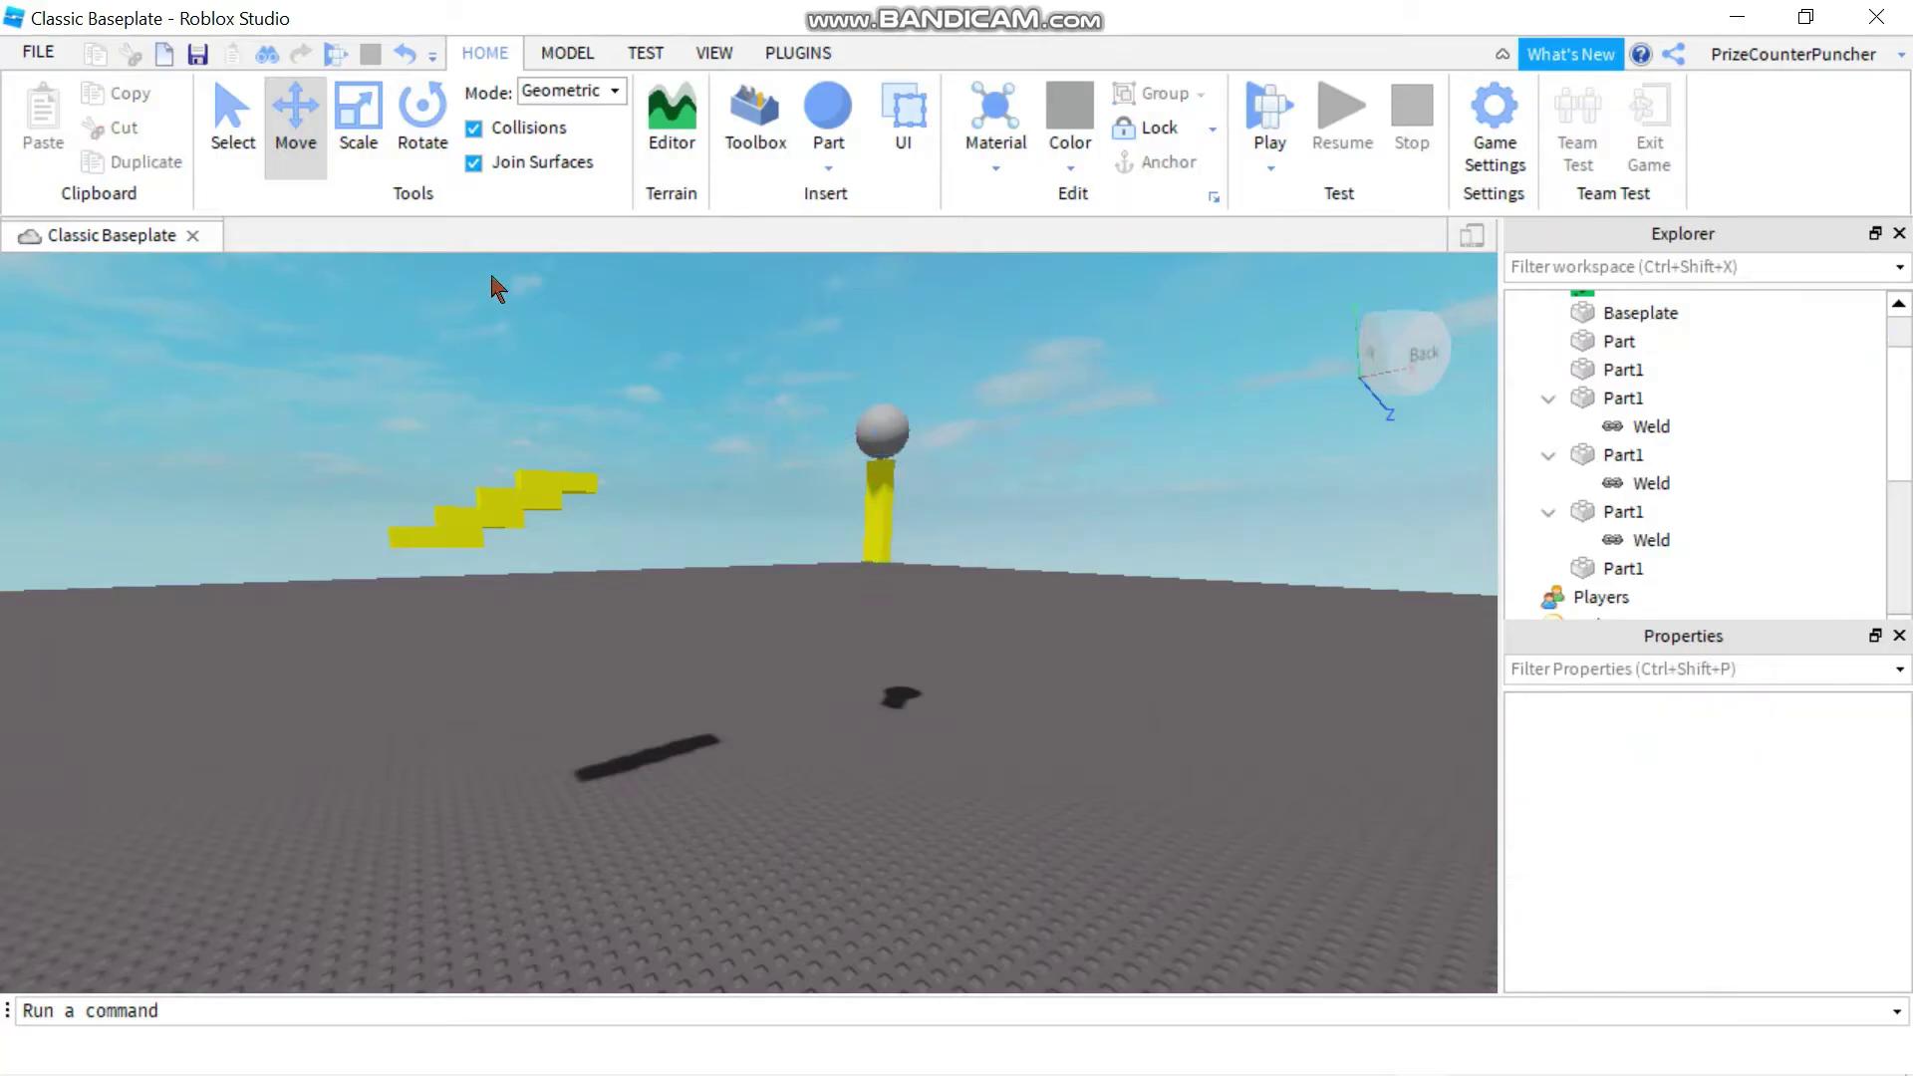
Playtest the place, look around the stair blocks, ball and pole to check which stay joined, and stop the test.
click(336, 56)
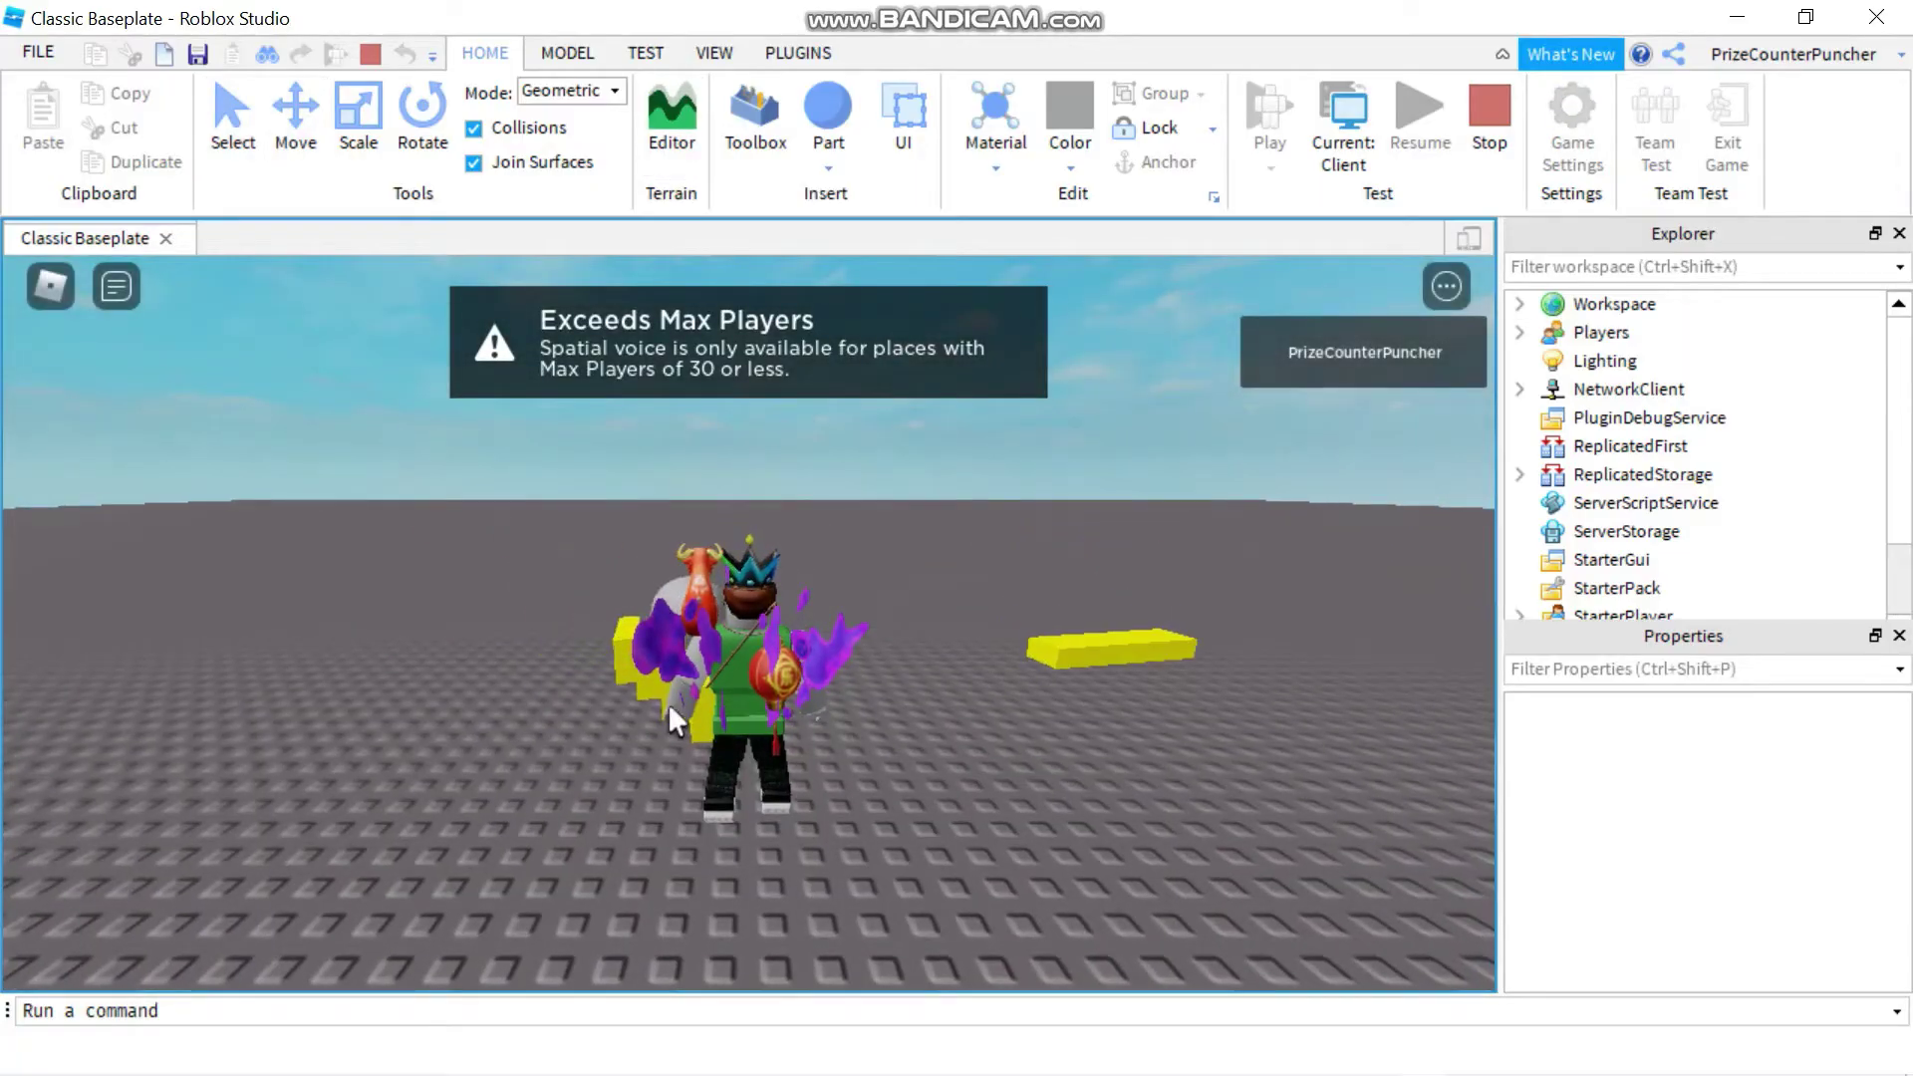
right_drag(876, 809, 876, 810)
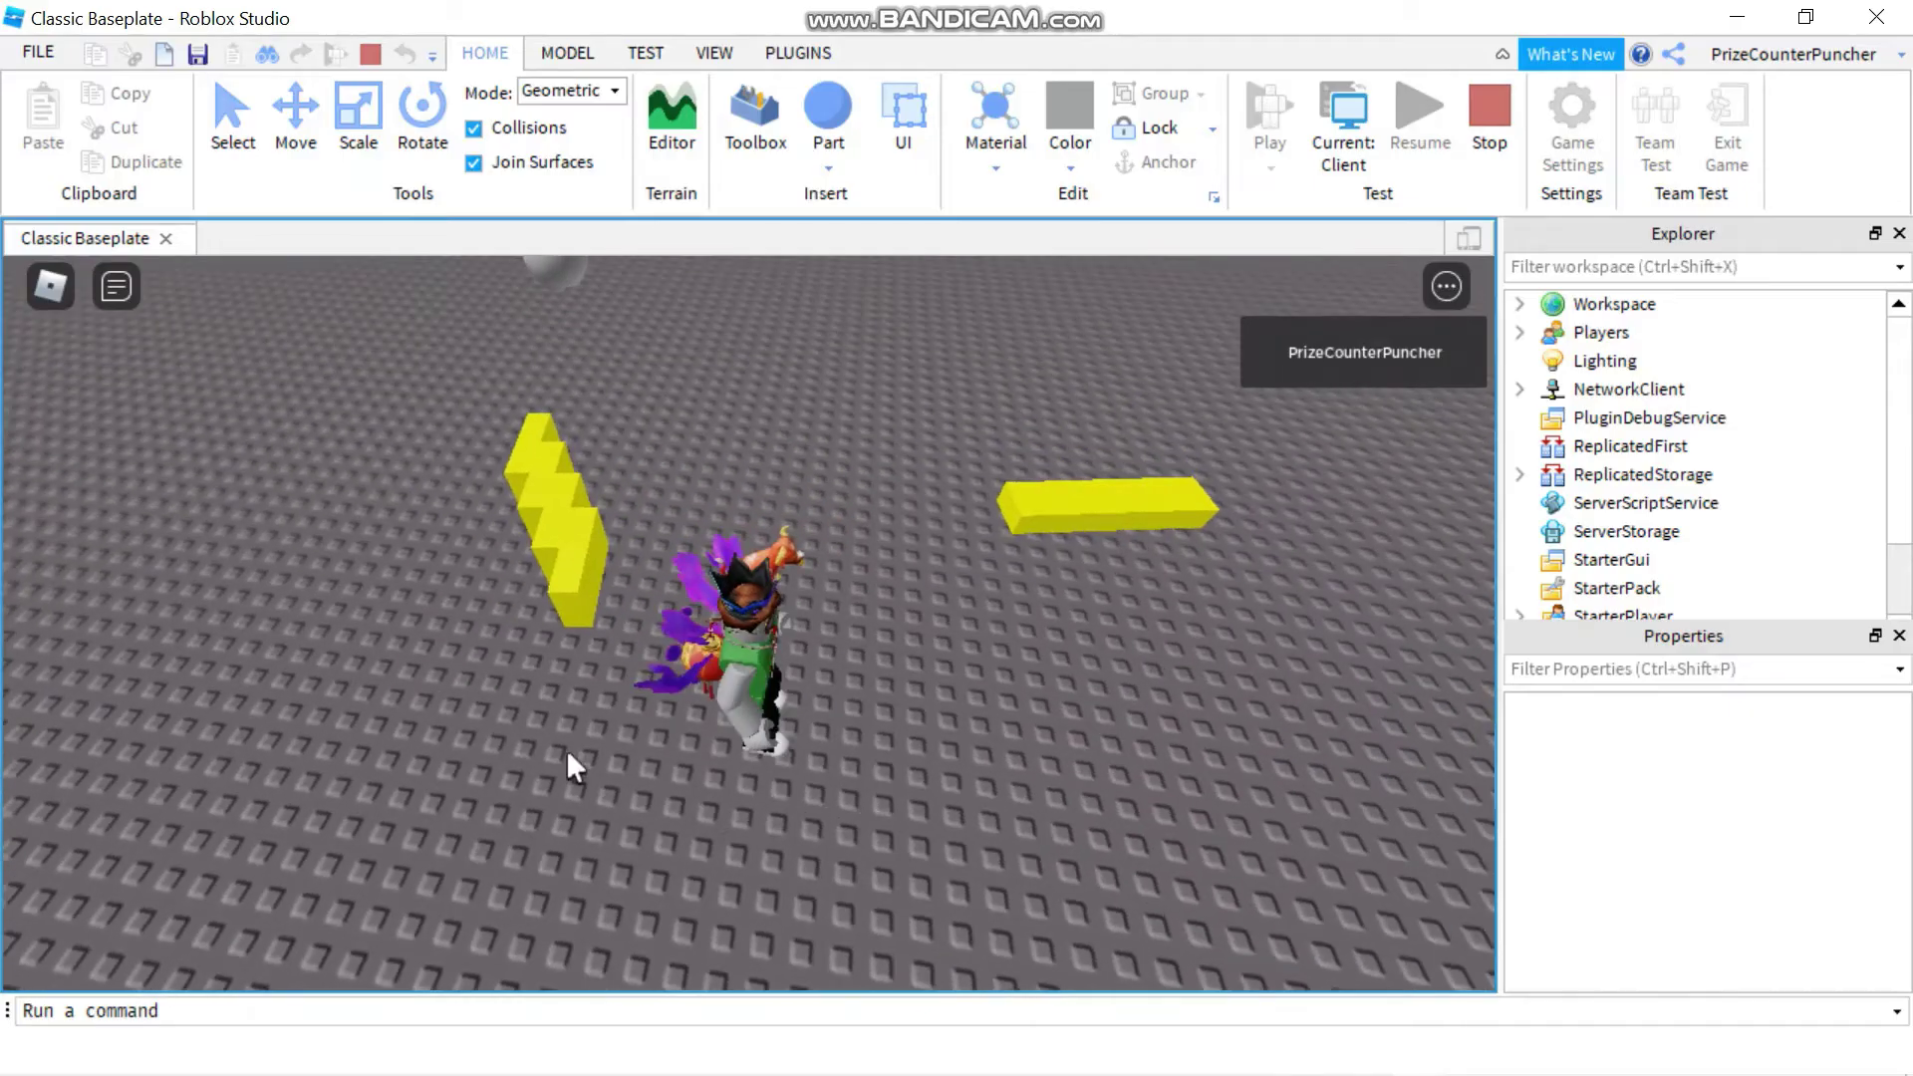
right_drag(733, 457, 734, 457)
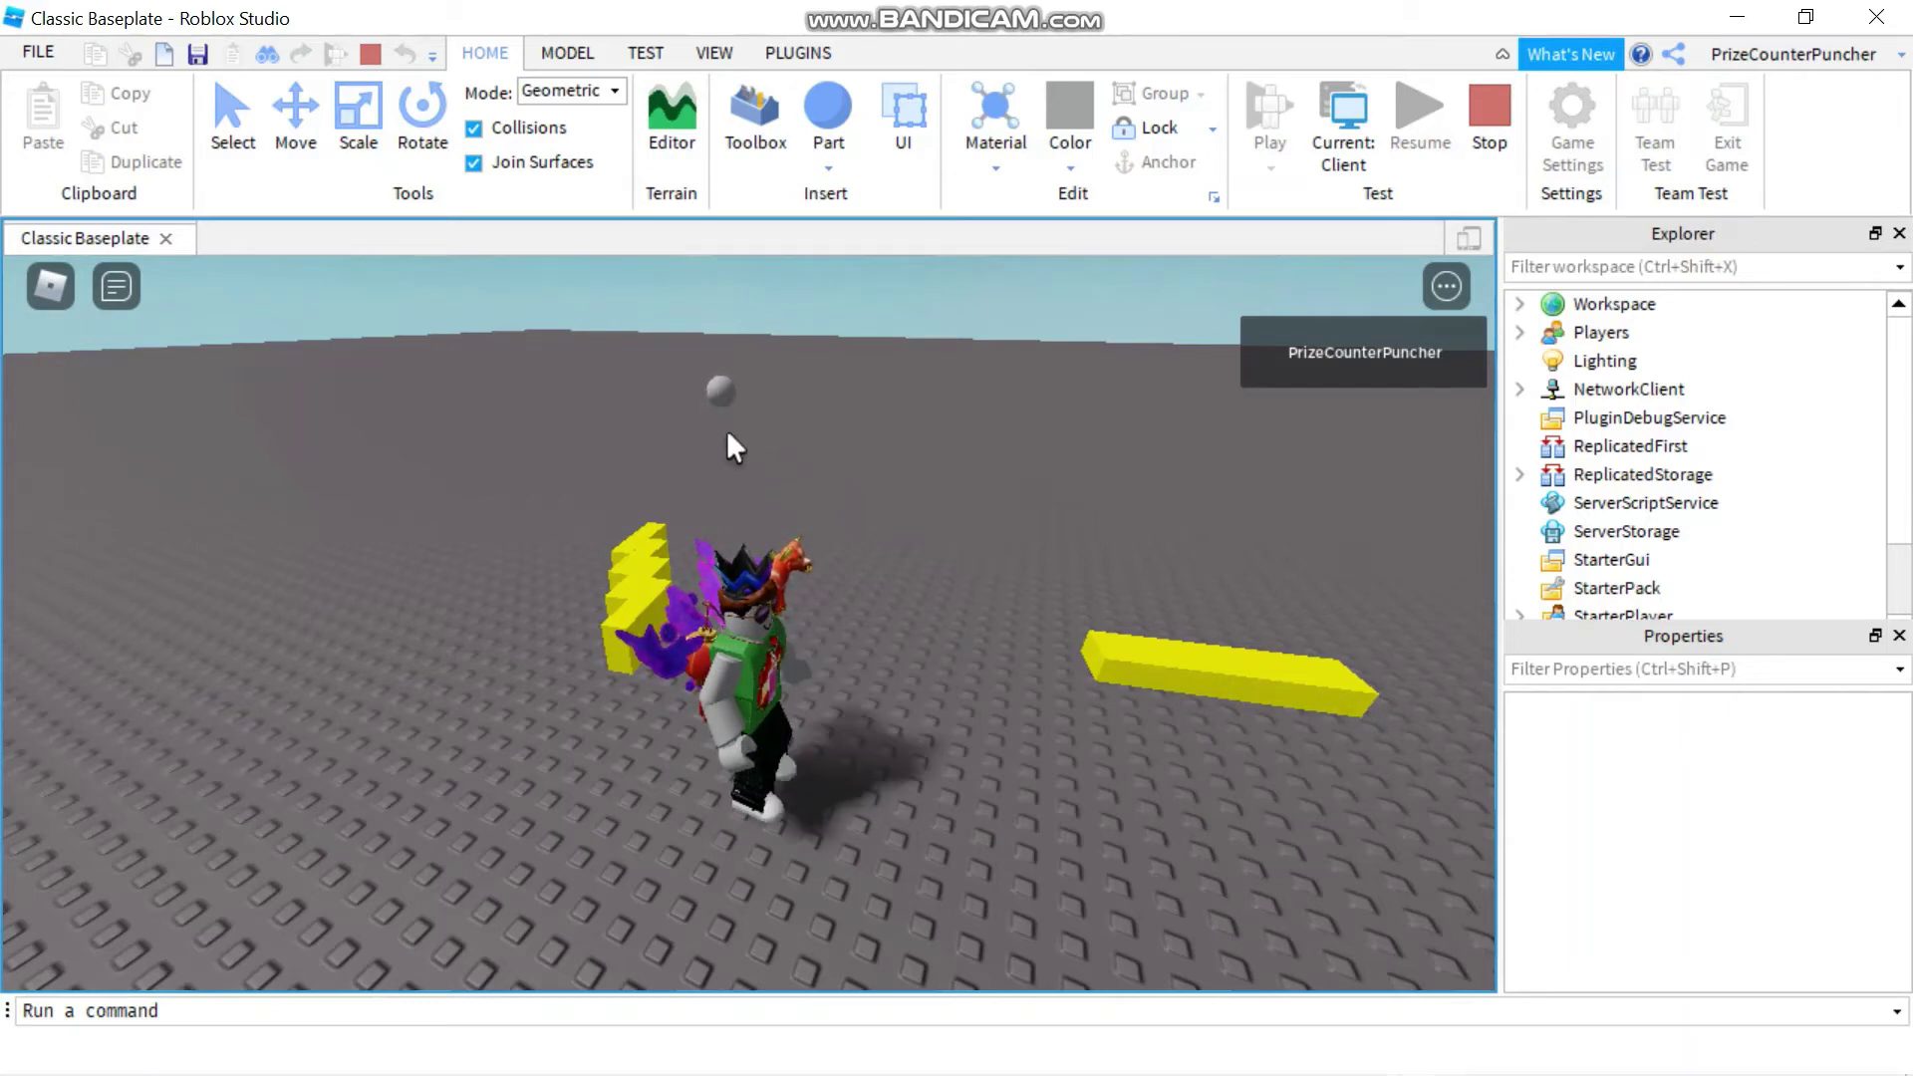
right_drag(899, 505, 900, 505)
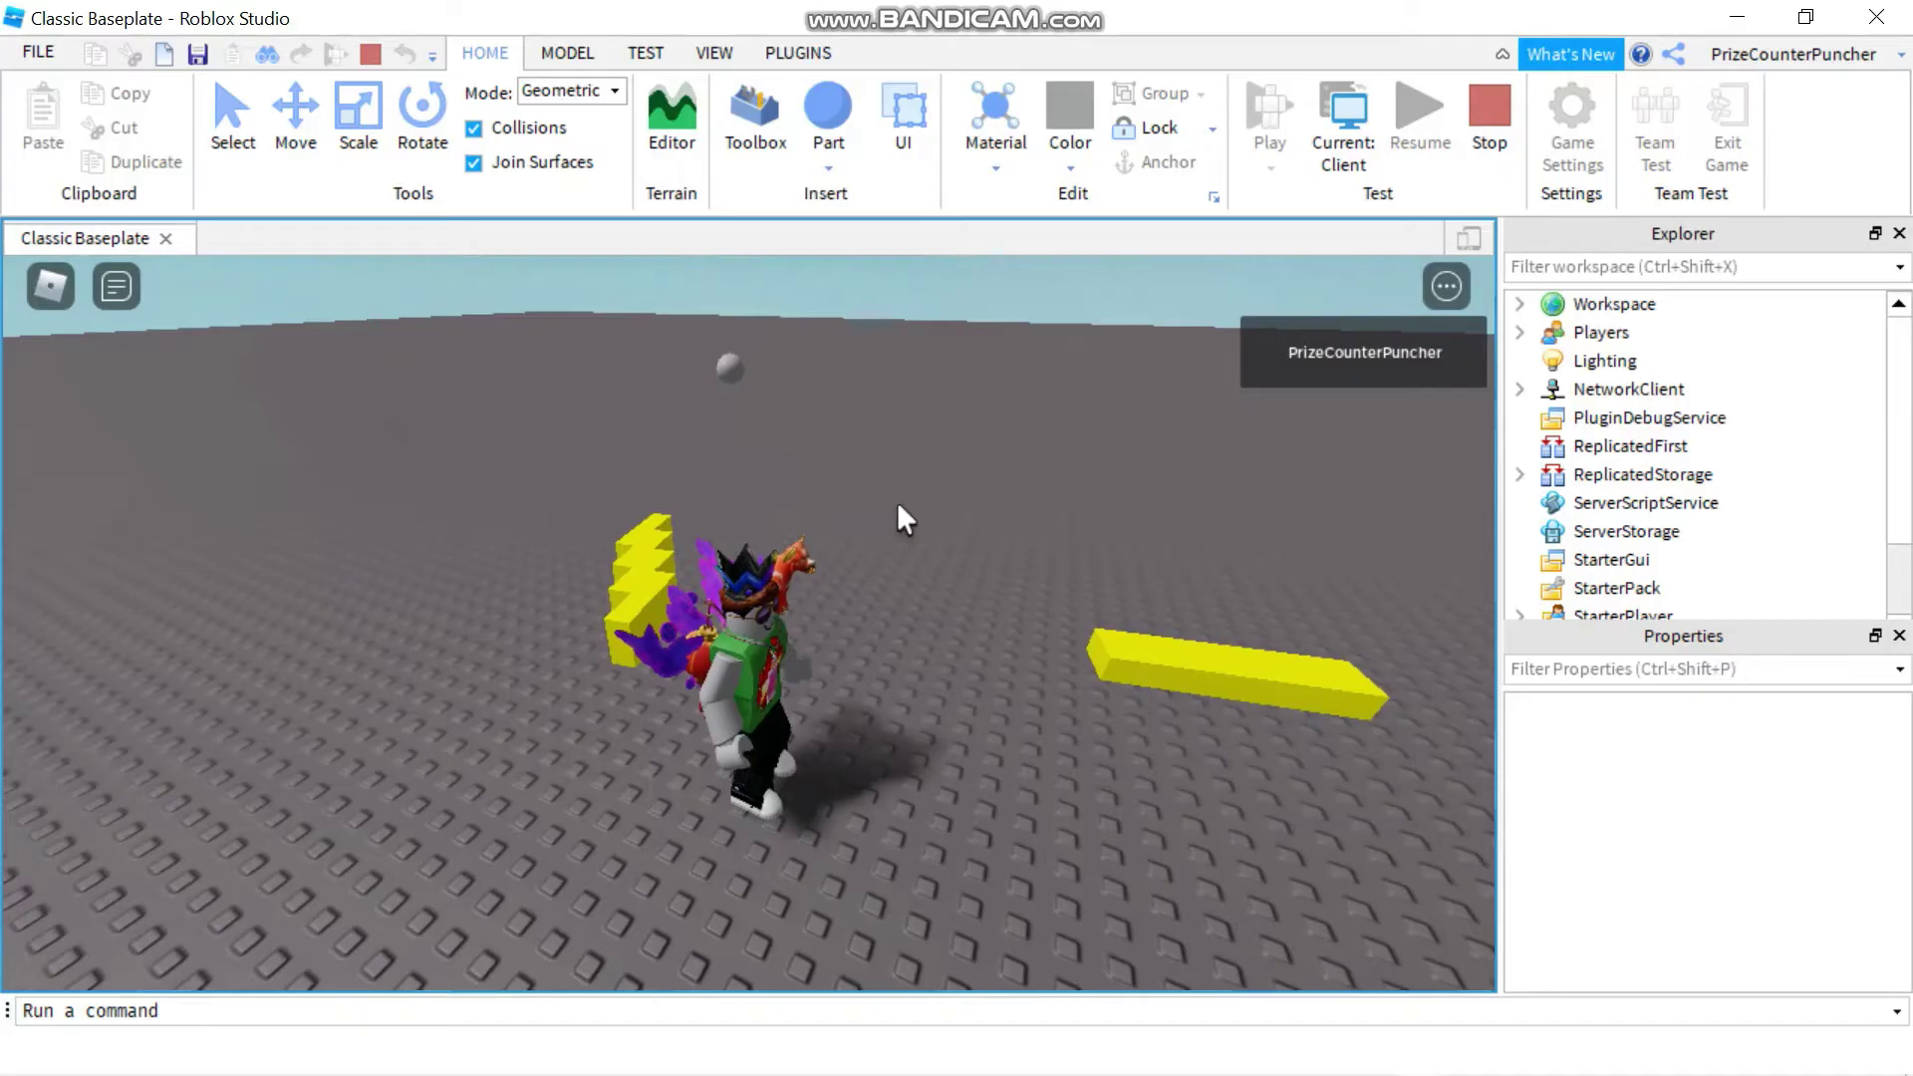
right_drag(849, 520, 849, 521)
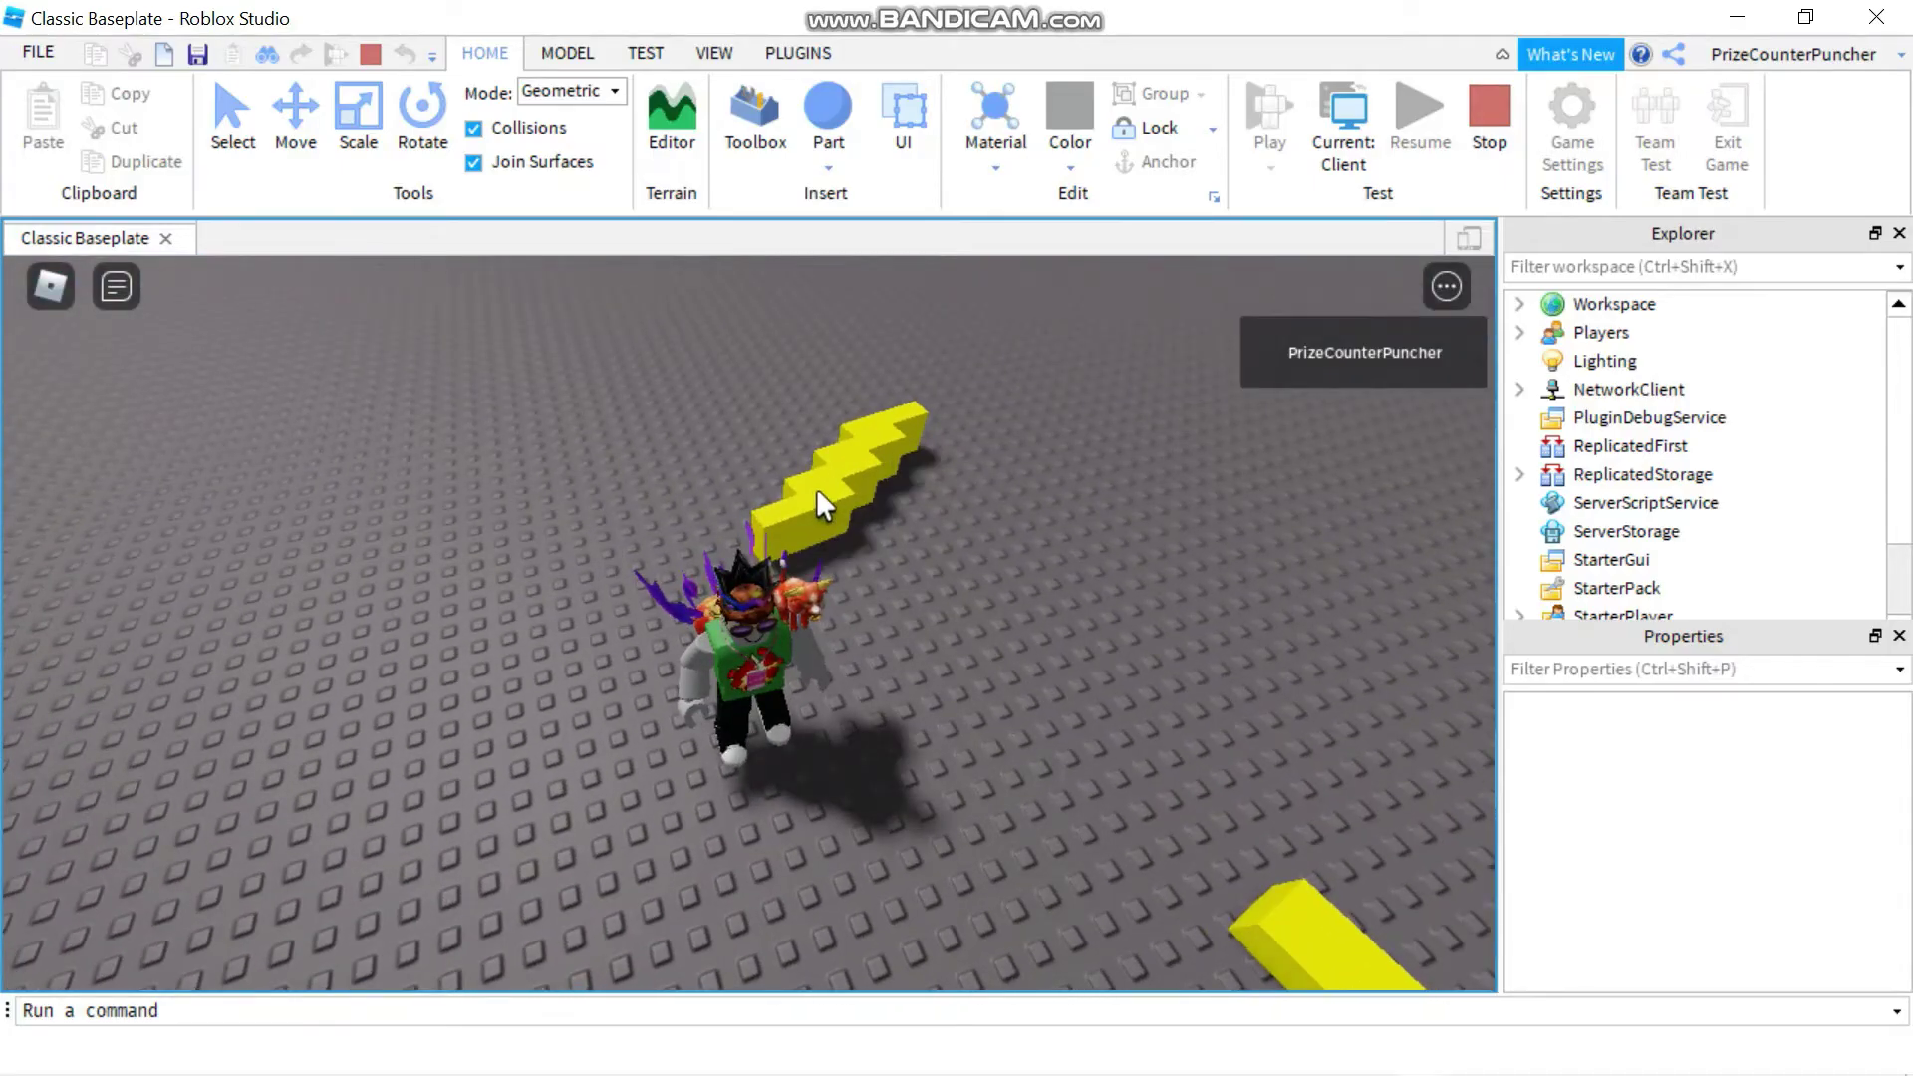
right_drag(941, 466, 947, 466)
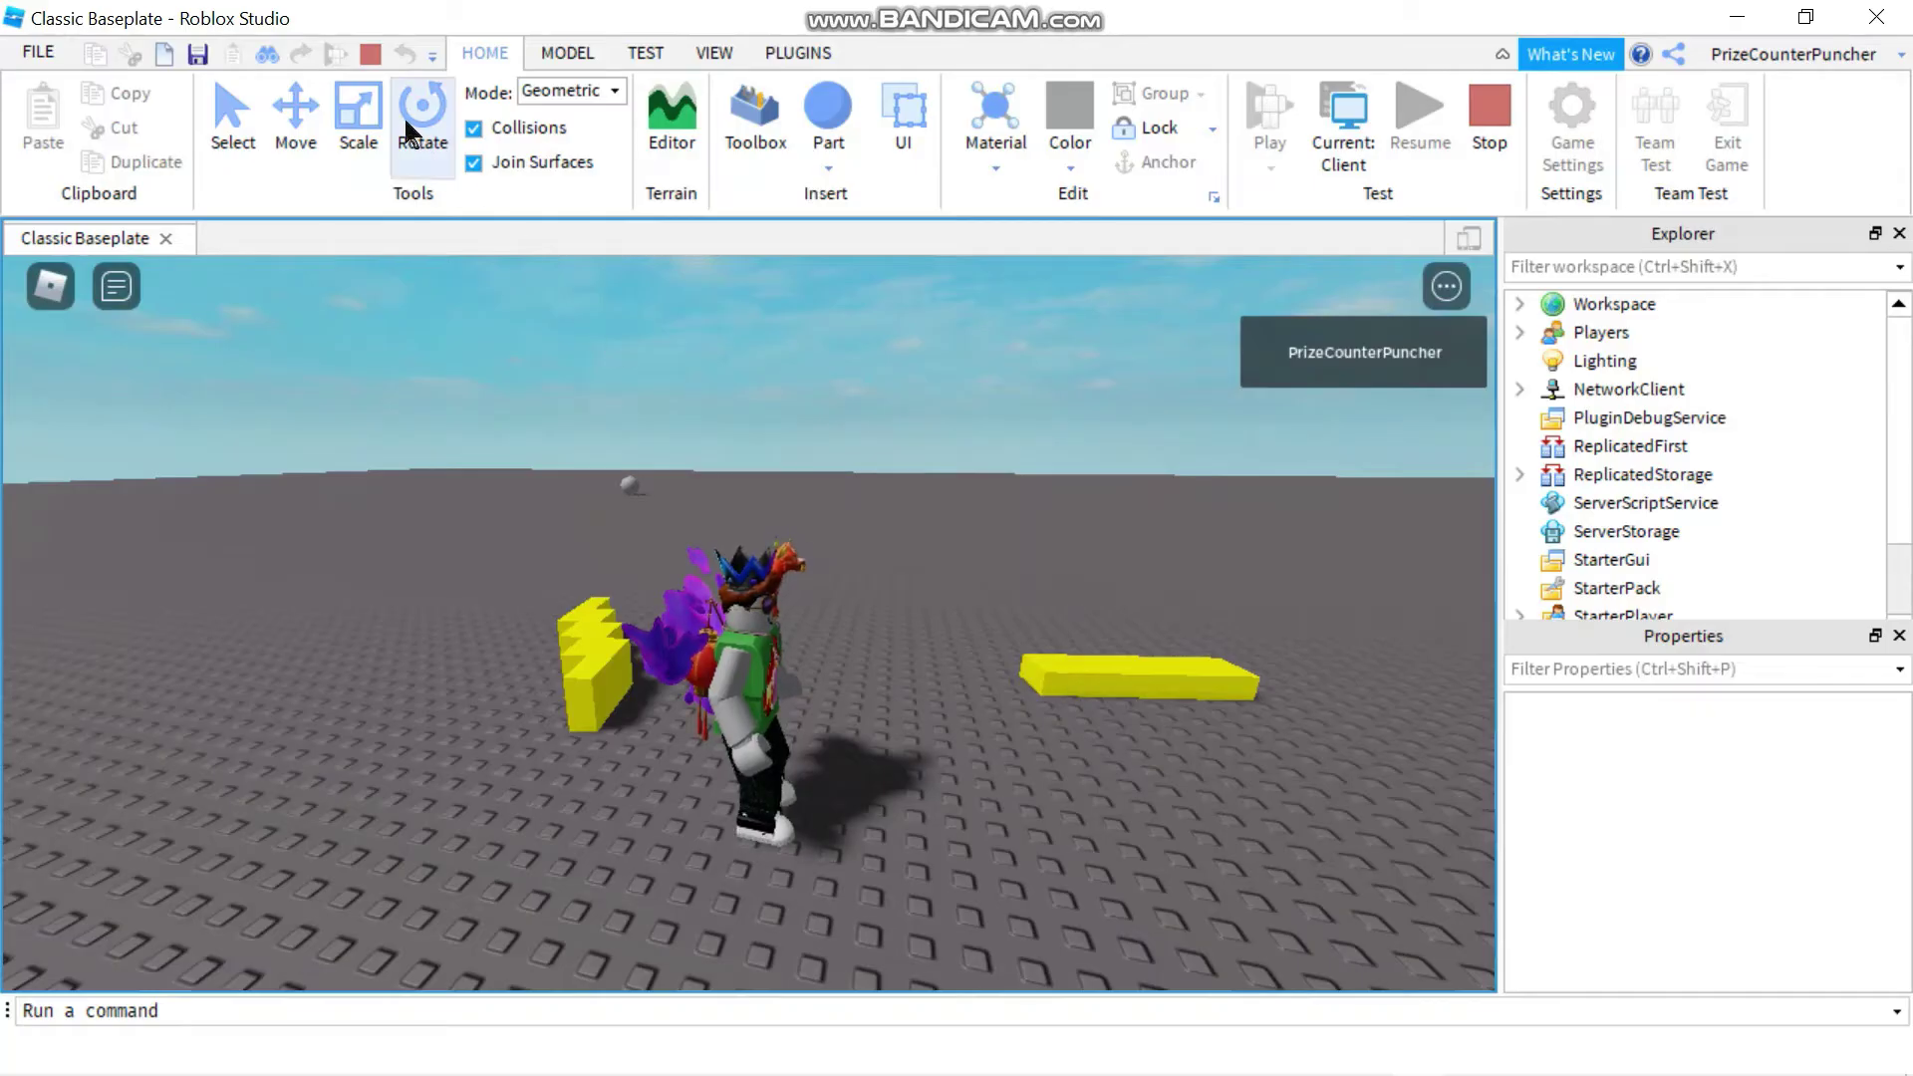
click(371, 56)
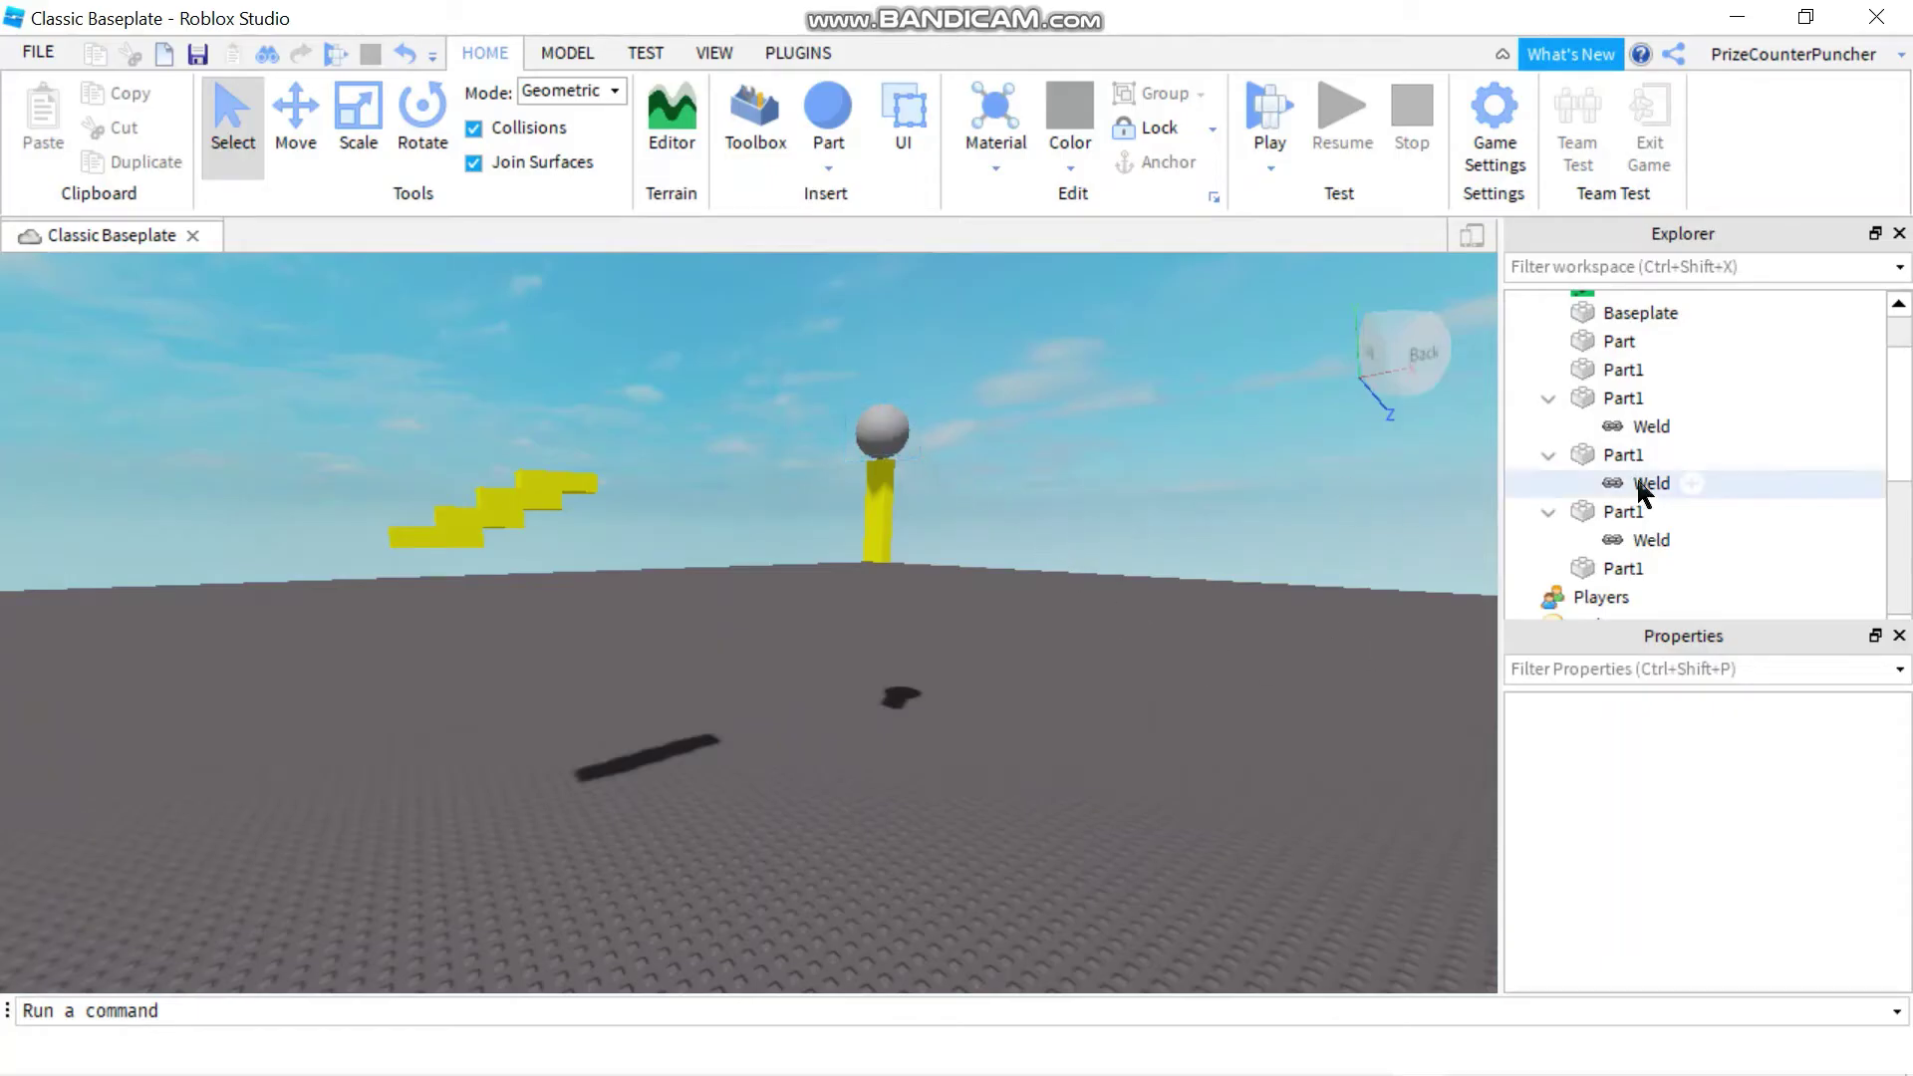
Collapse the three Part1 blocks that contain welds in the object tree.
click(1548, 398)
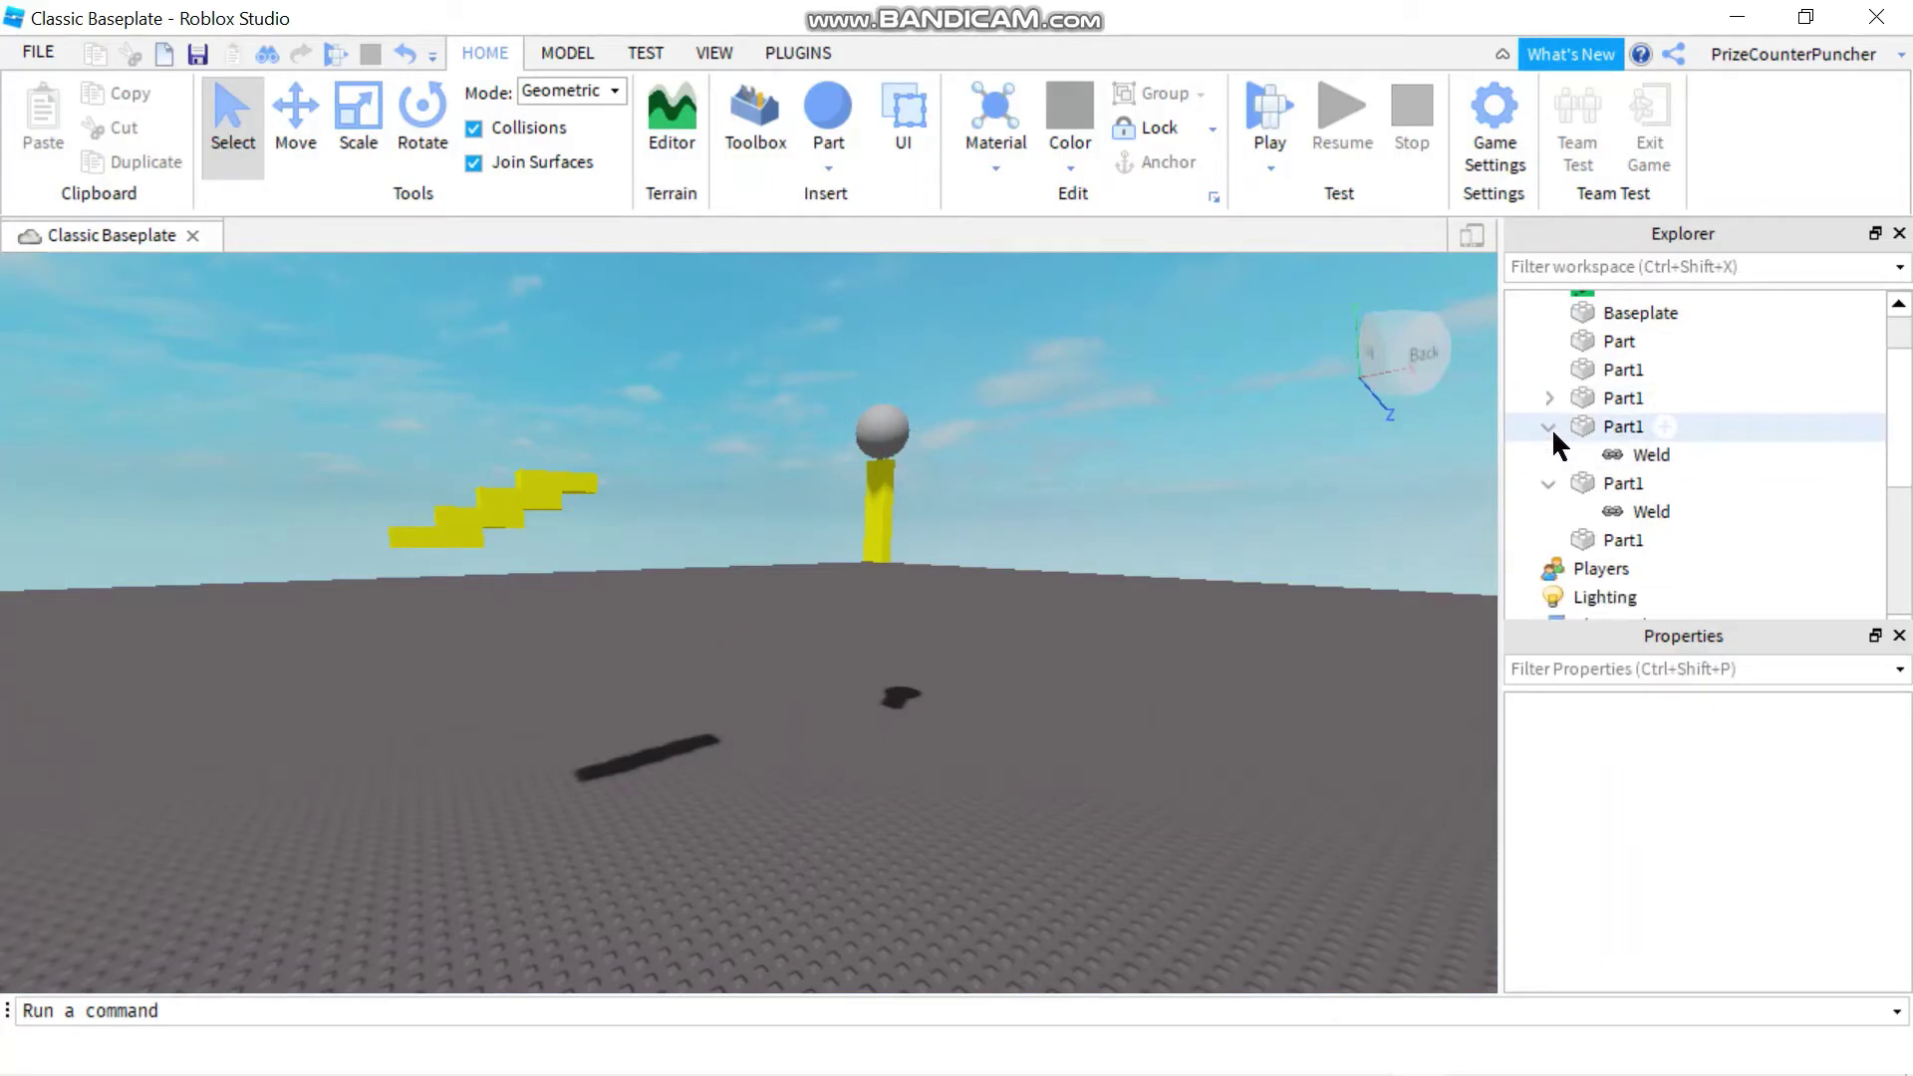
click(1548, 426)
click(1548, 455)
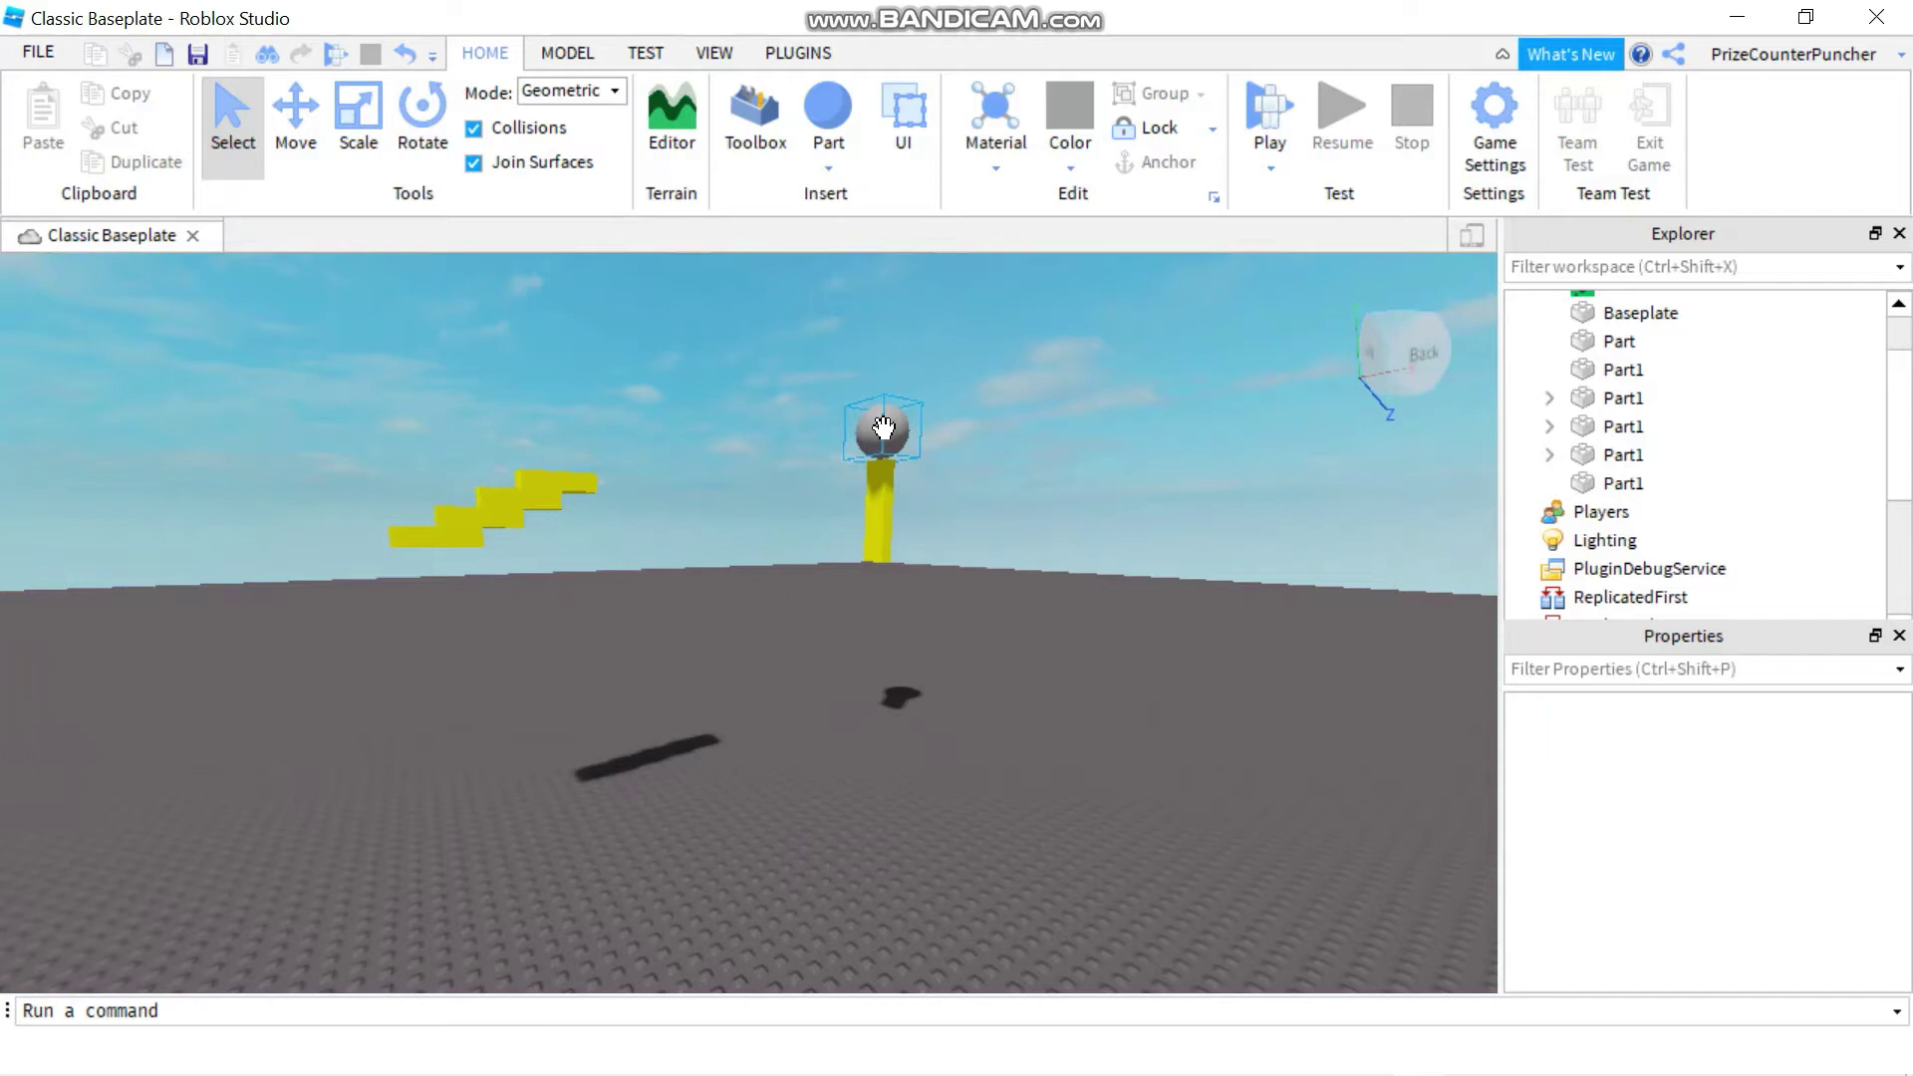
Rename the grey sphere part on top of the pole as Ball.
click(295, 112)
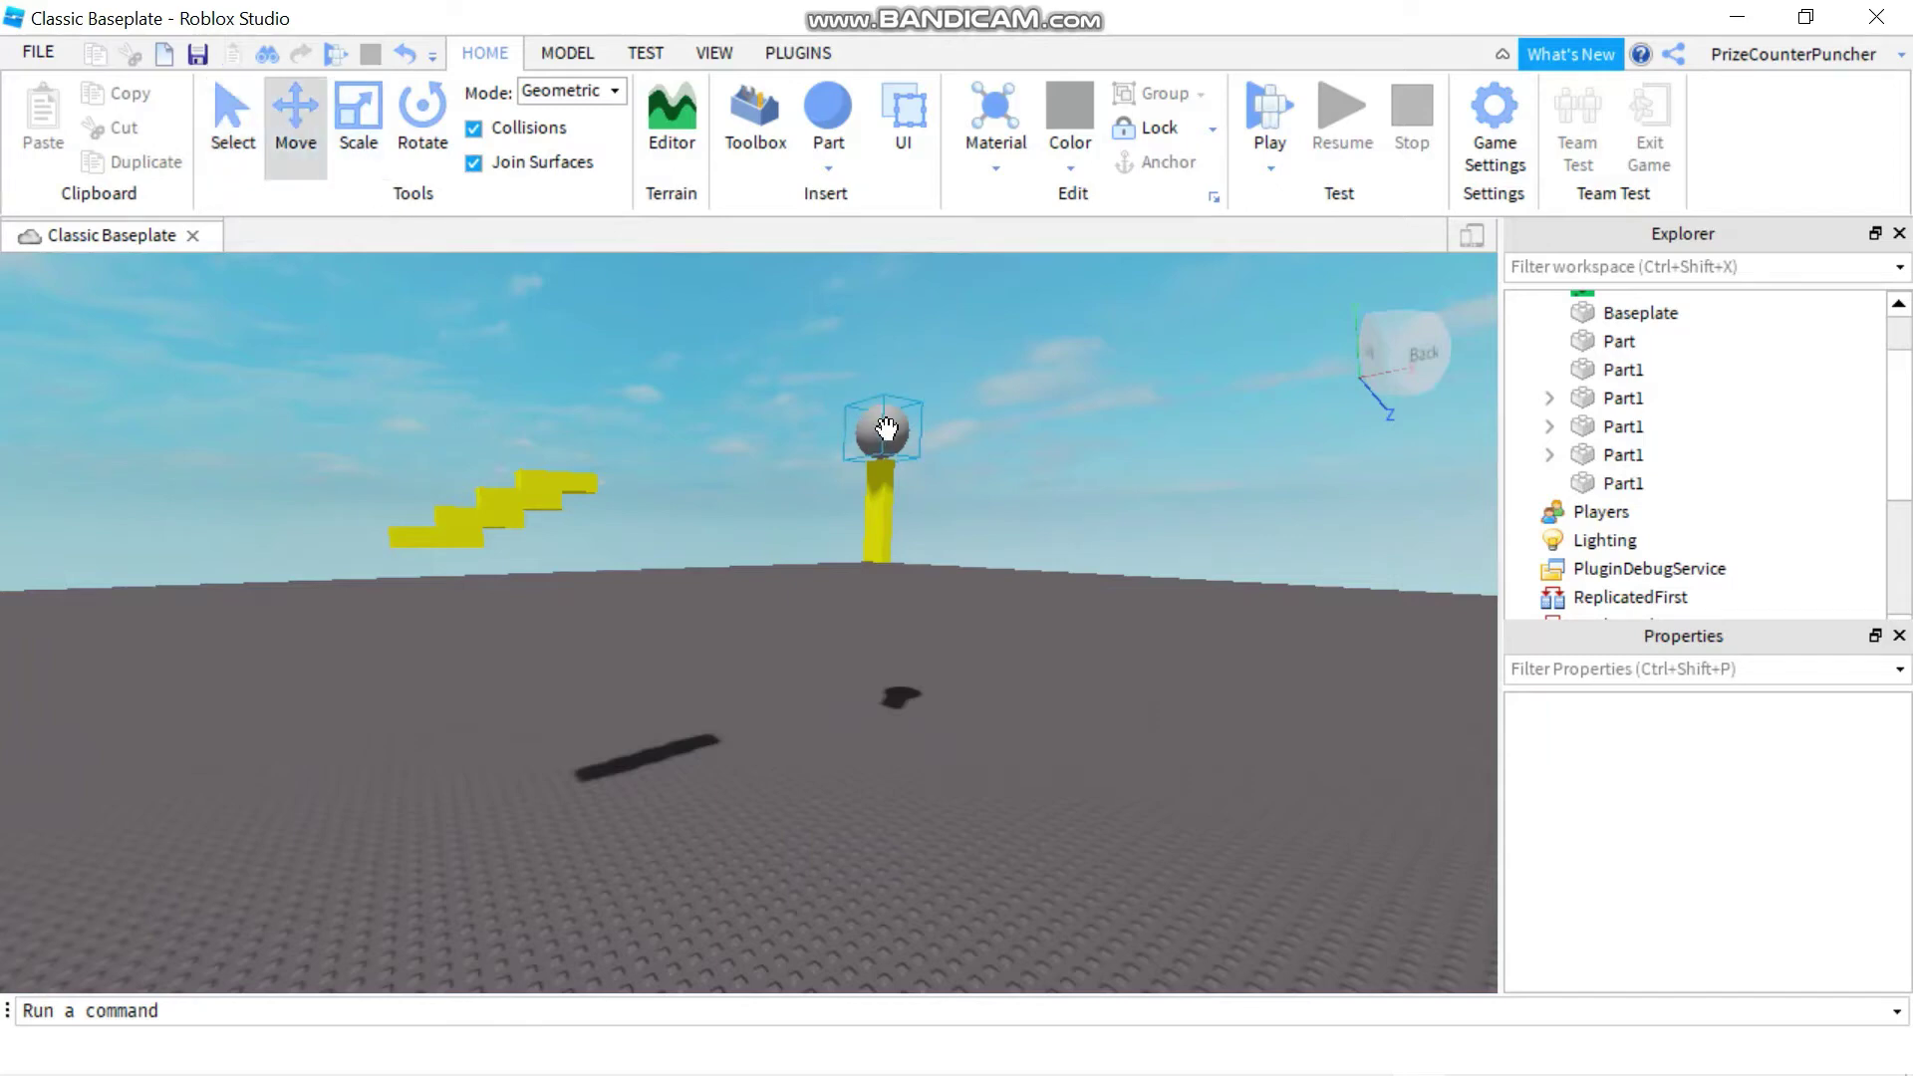
click(882, 427)
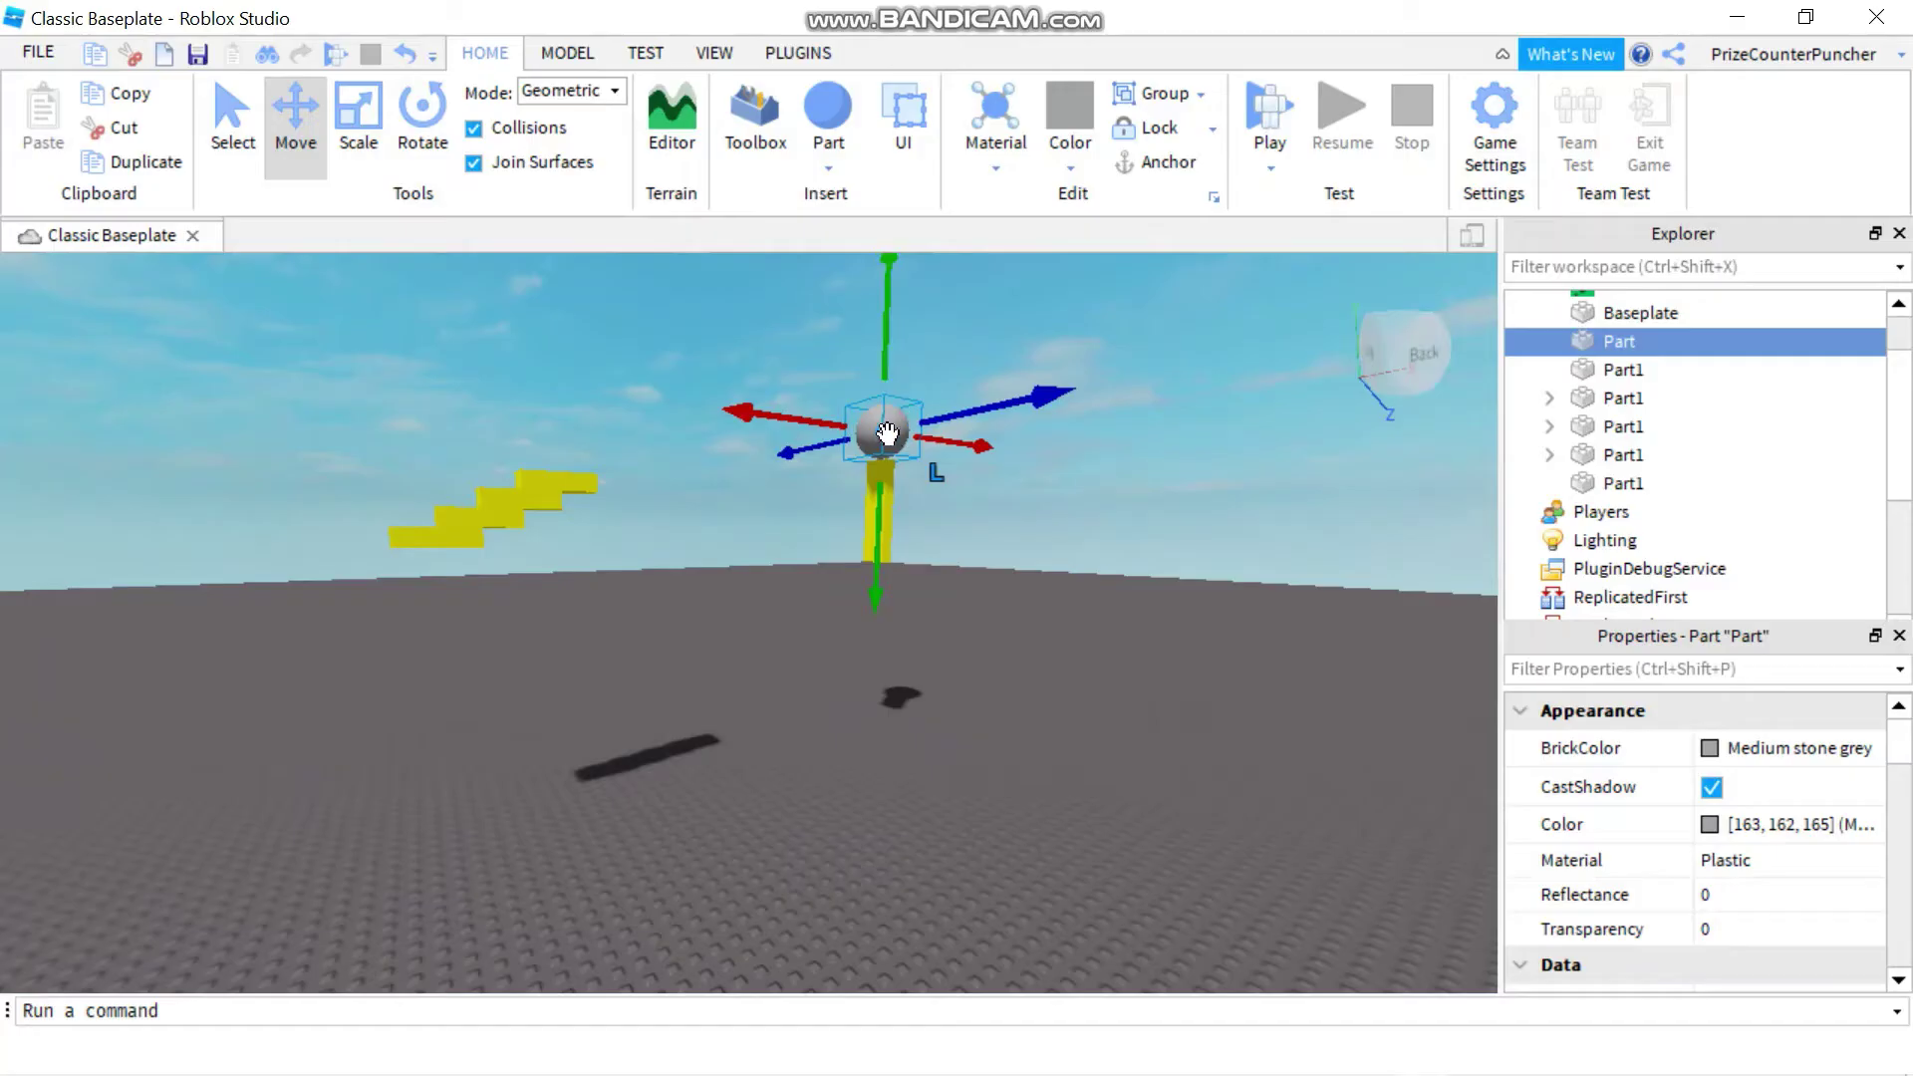
double_click(1618, 342)
key(BackSpace)
text(Ball)
click(1186, 548)
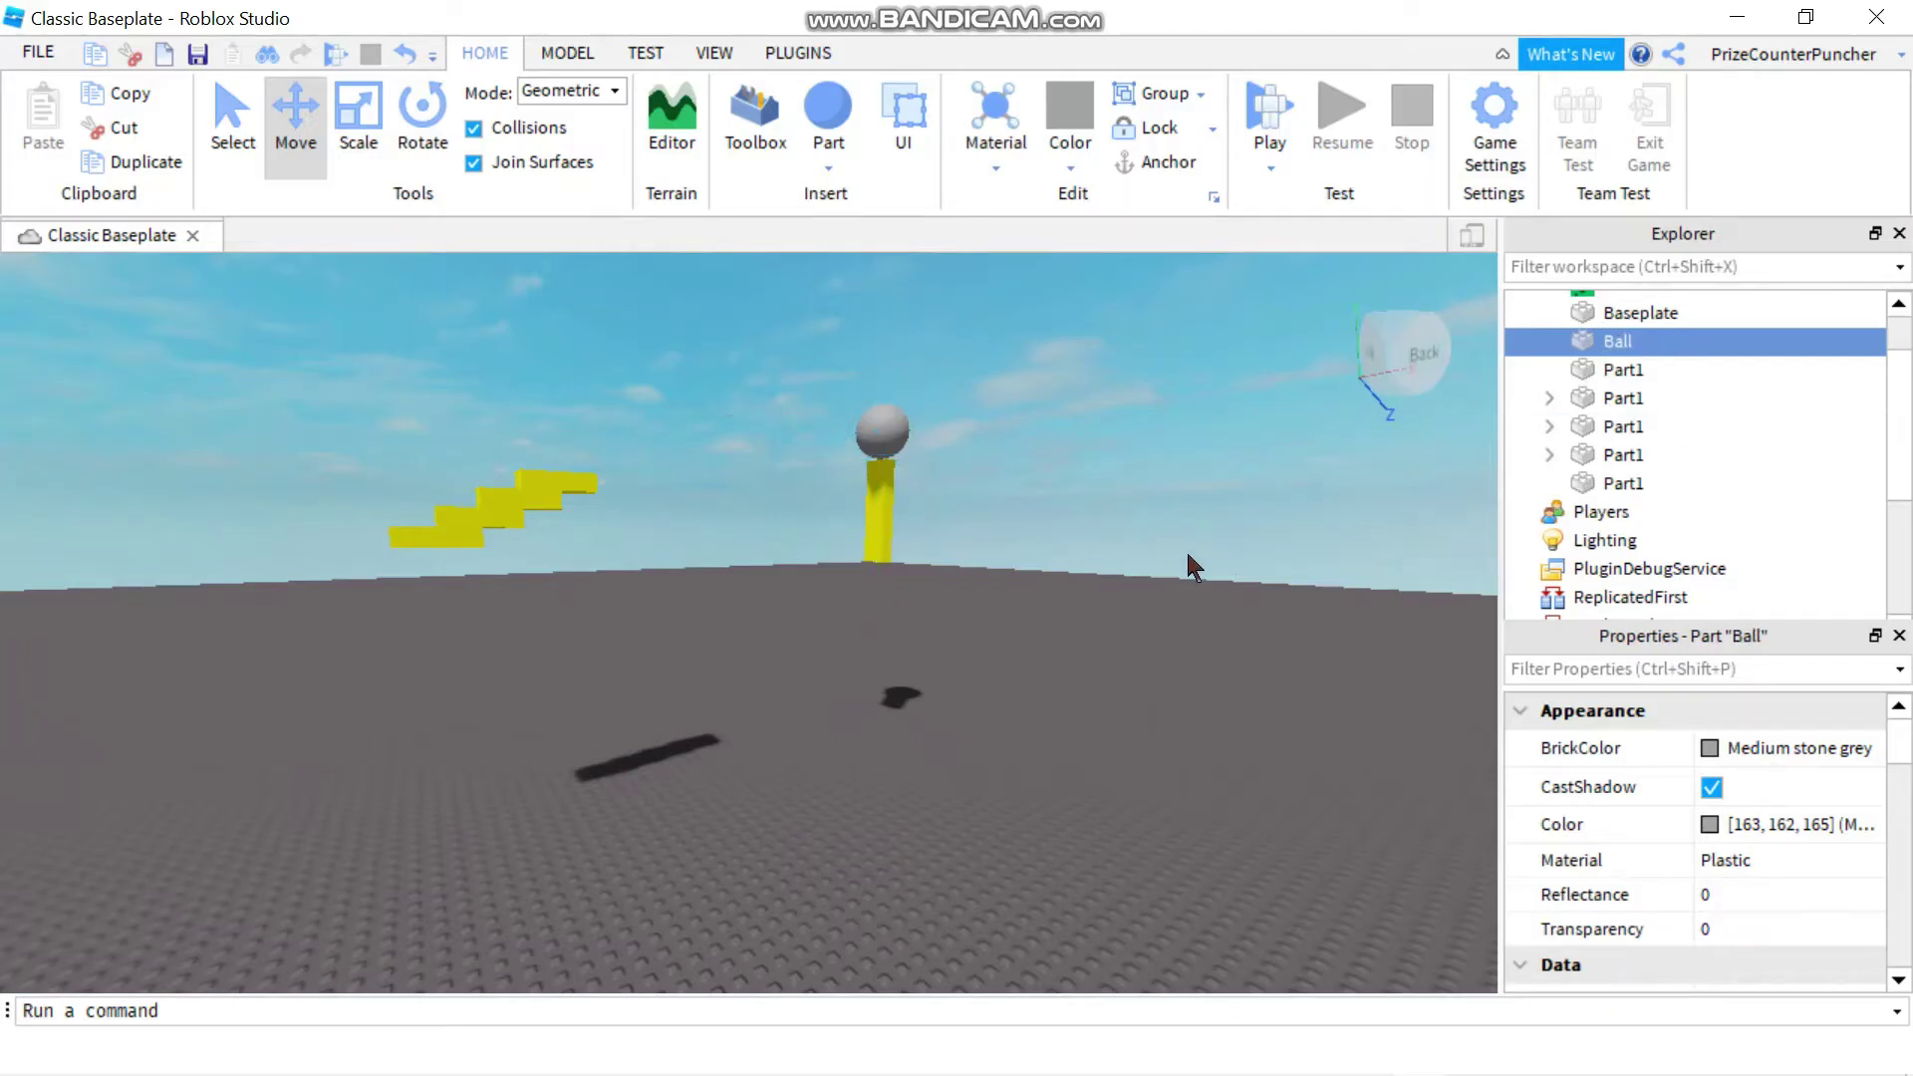
Rename the upright yellow part beneath the ball as Pole.
click(875, 528)
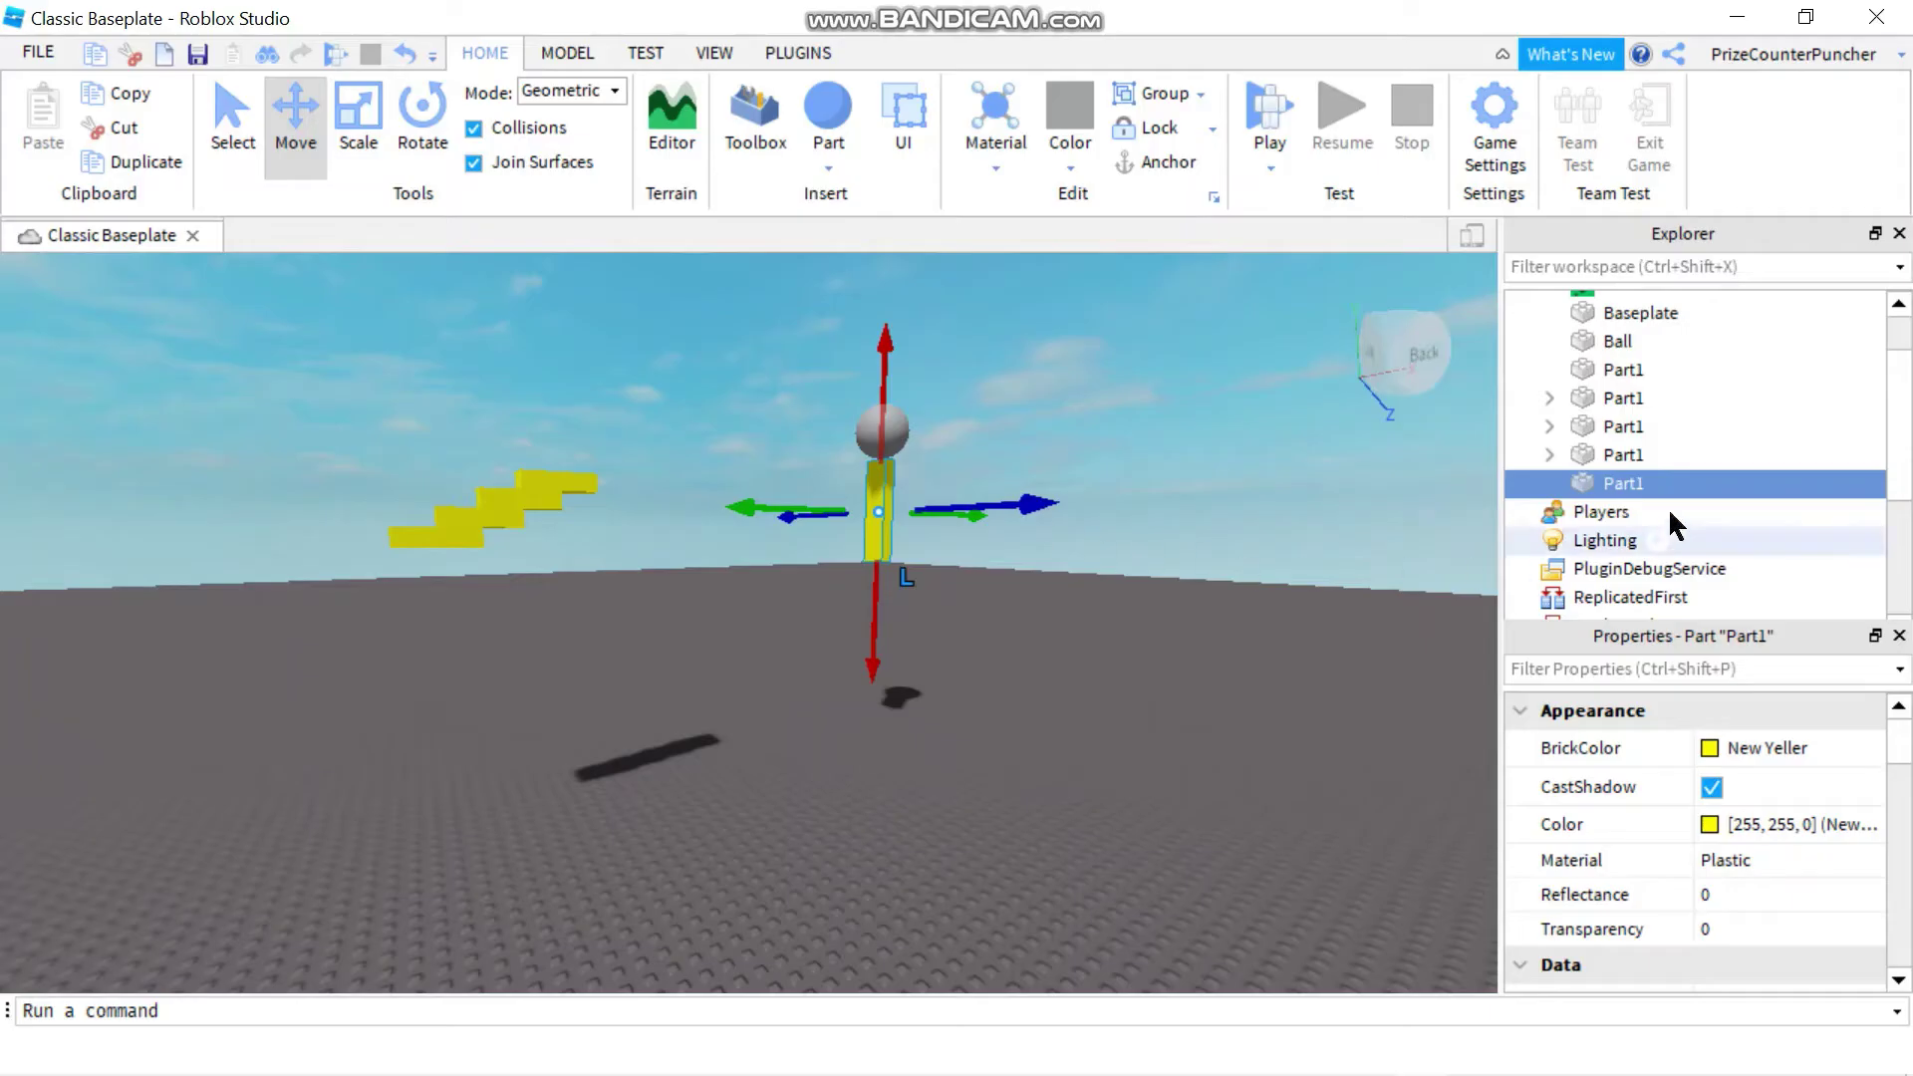
double_click(1621, 486)
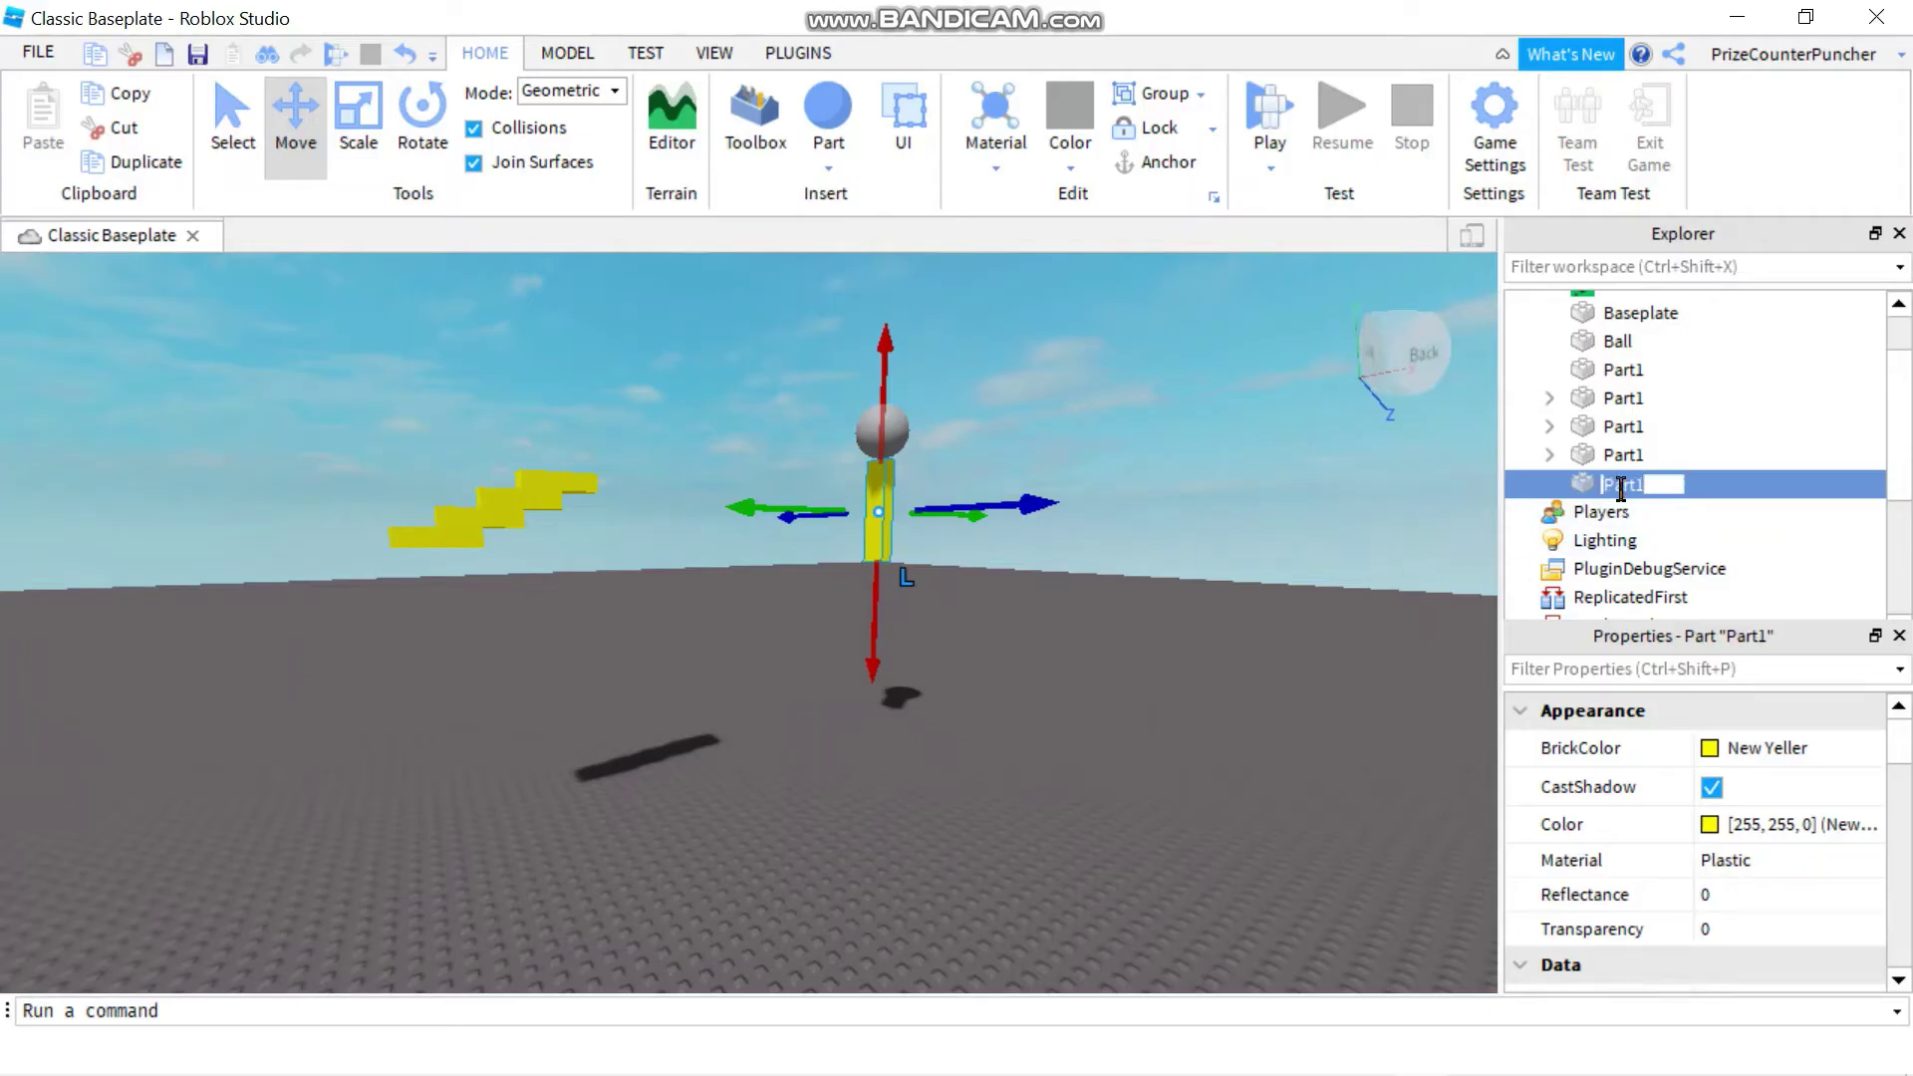
text(Pole)
key(Return)
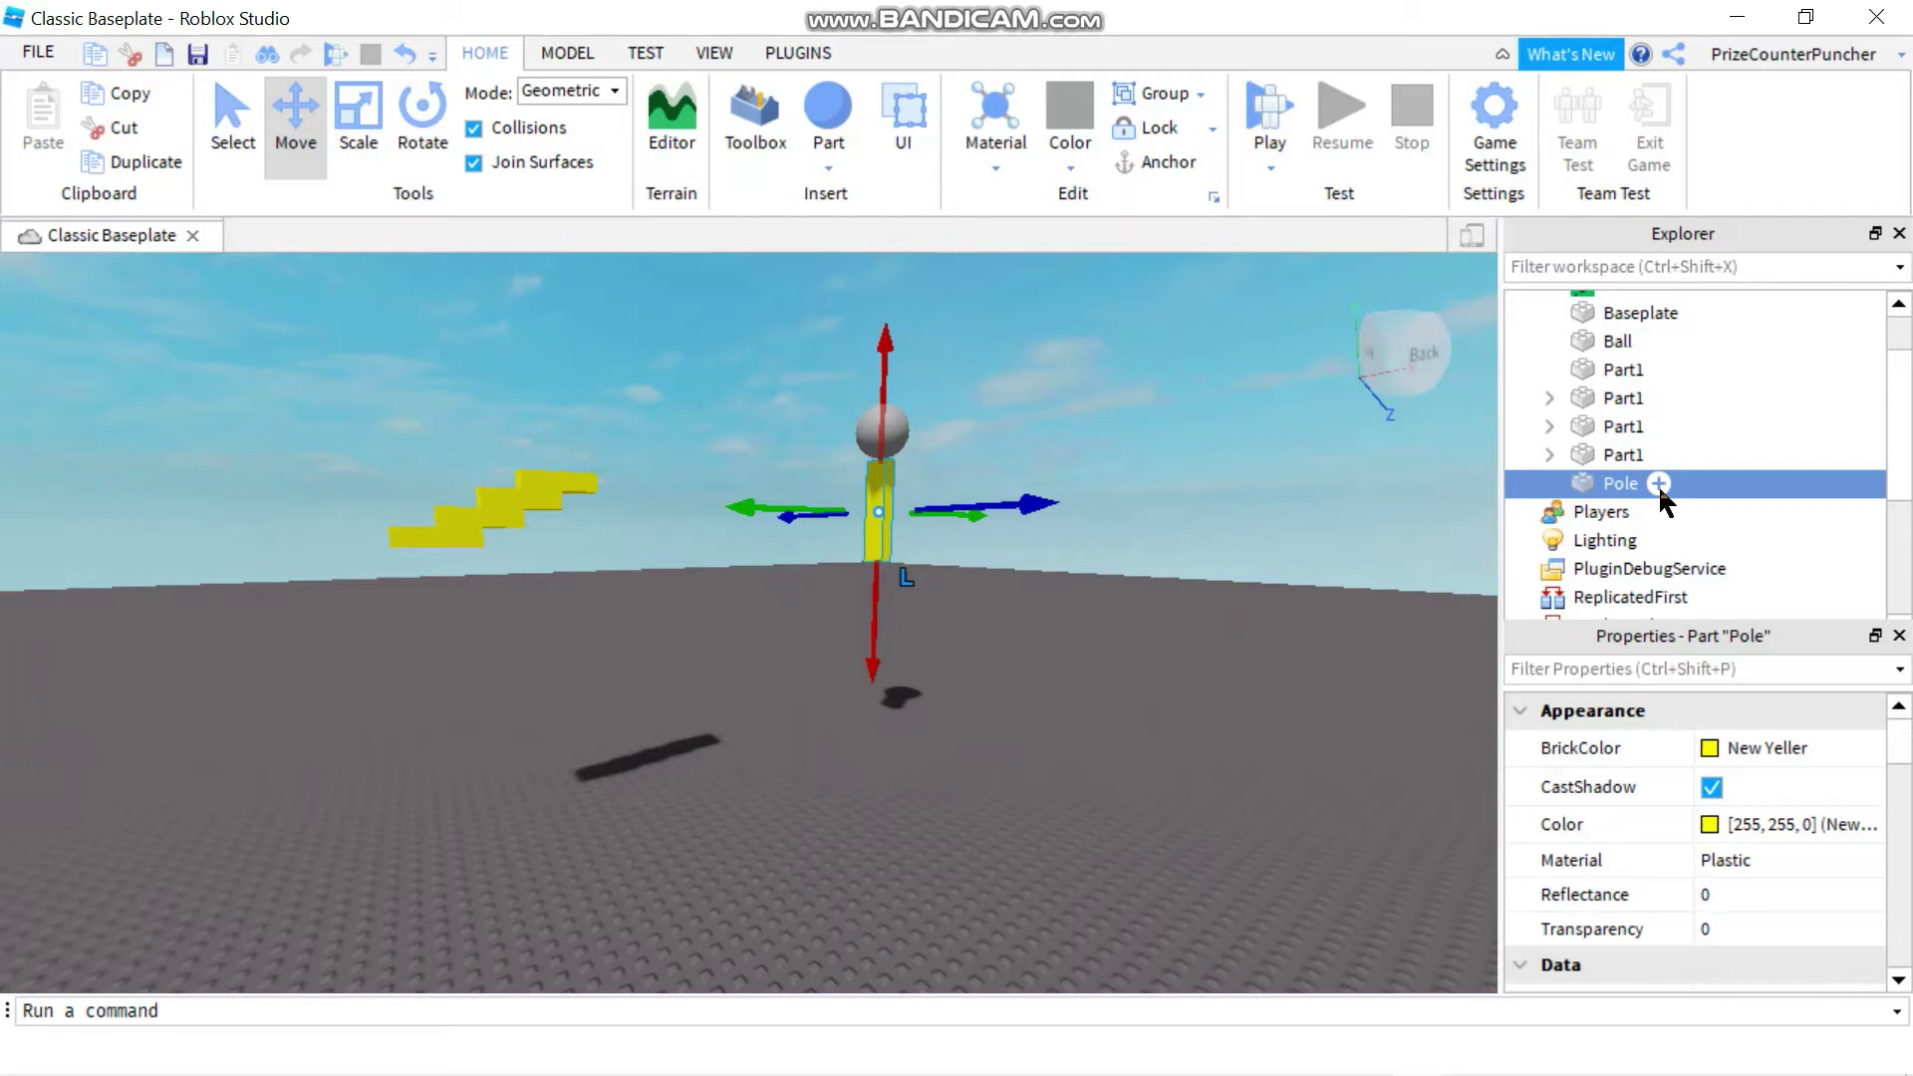
Insert a WeldConstraint object into the Pole part.
click(1658, 485)
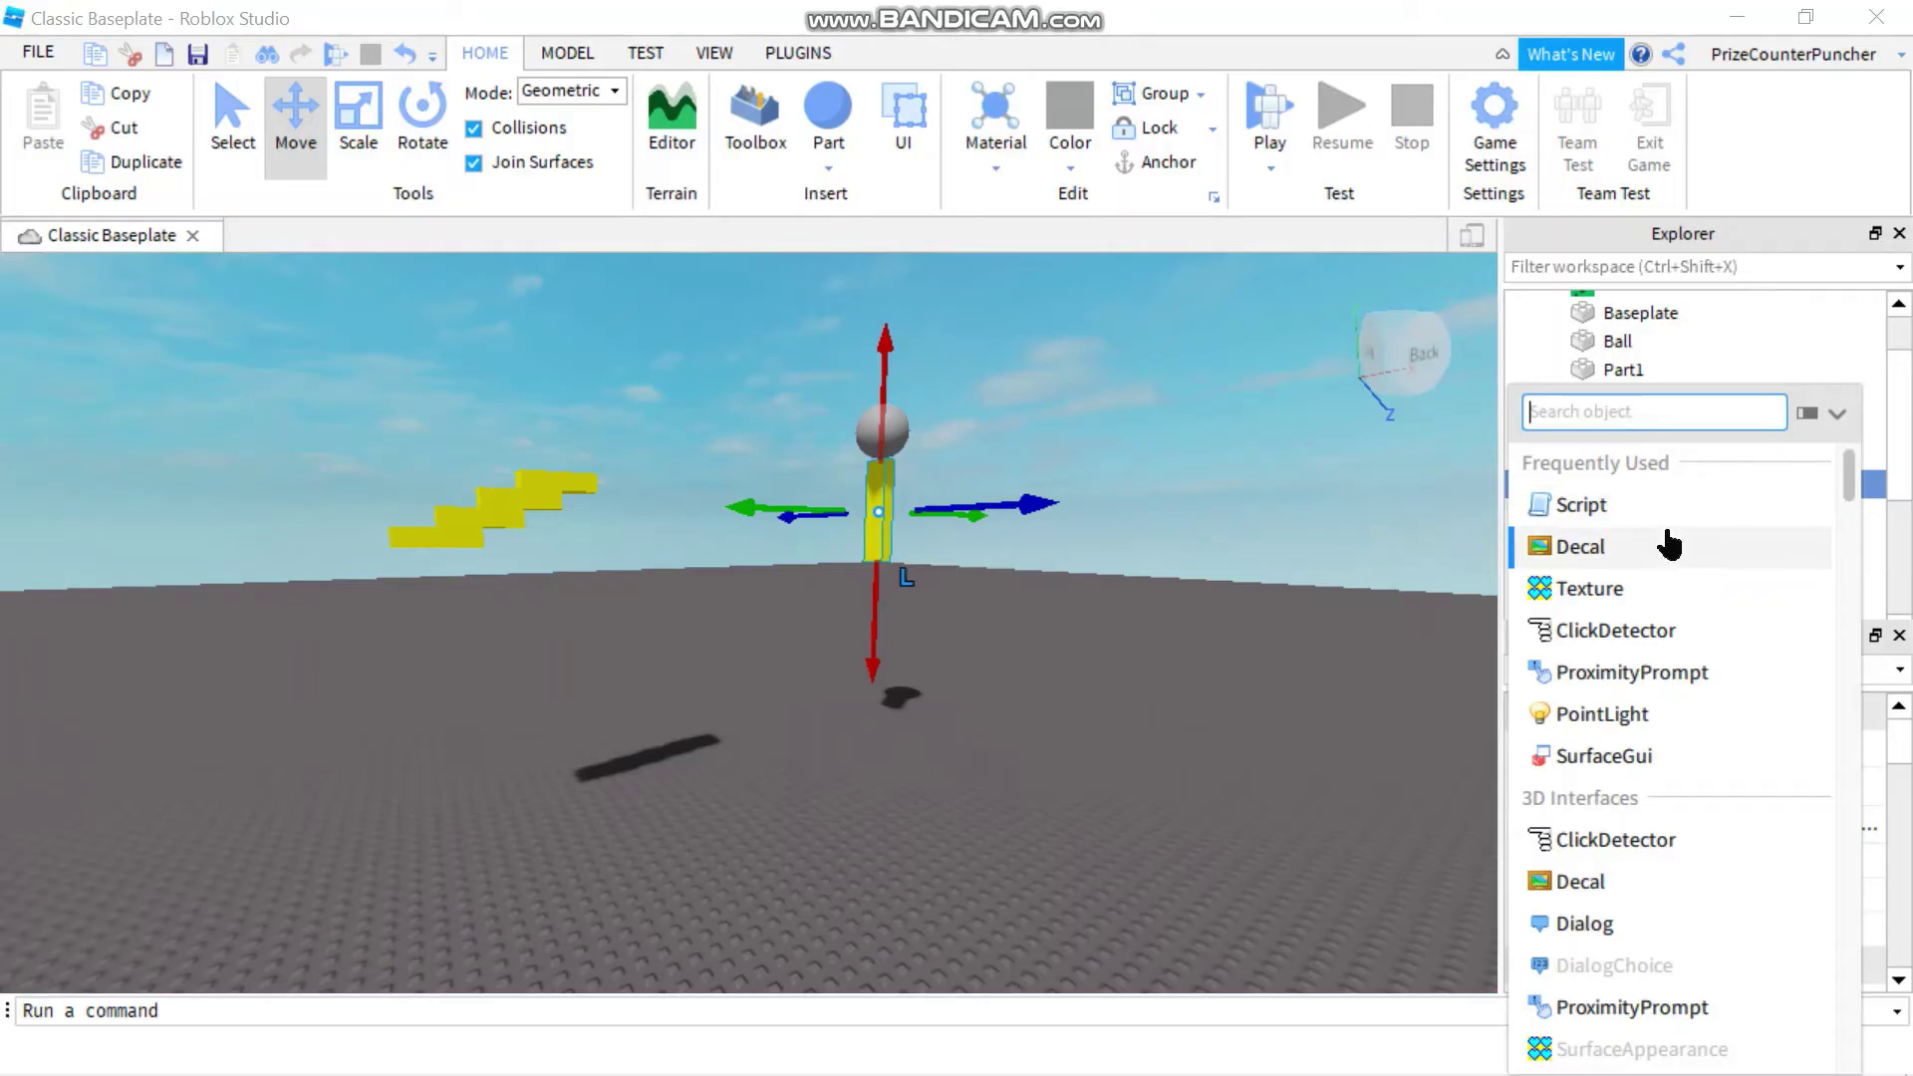
text(we)
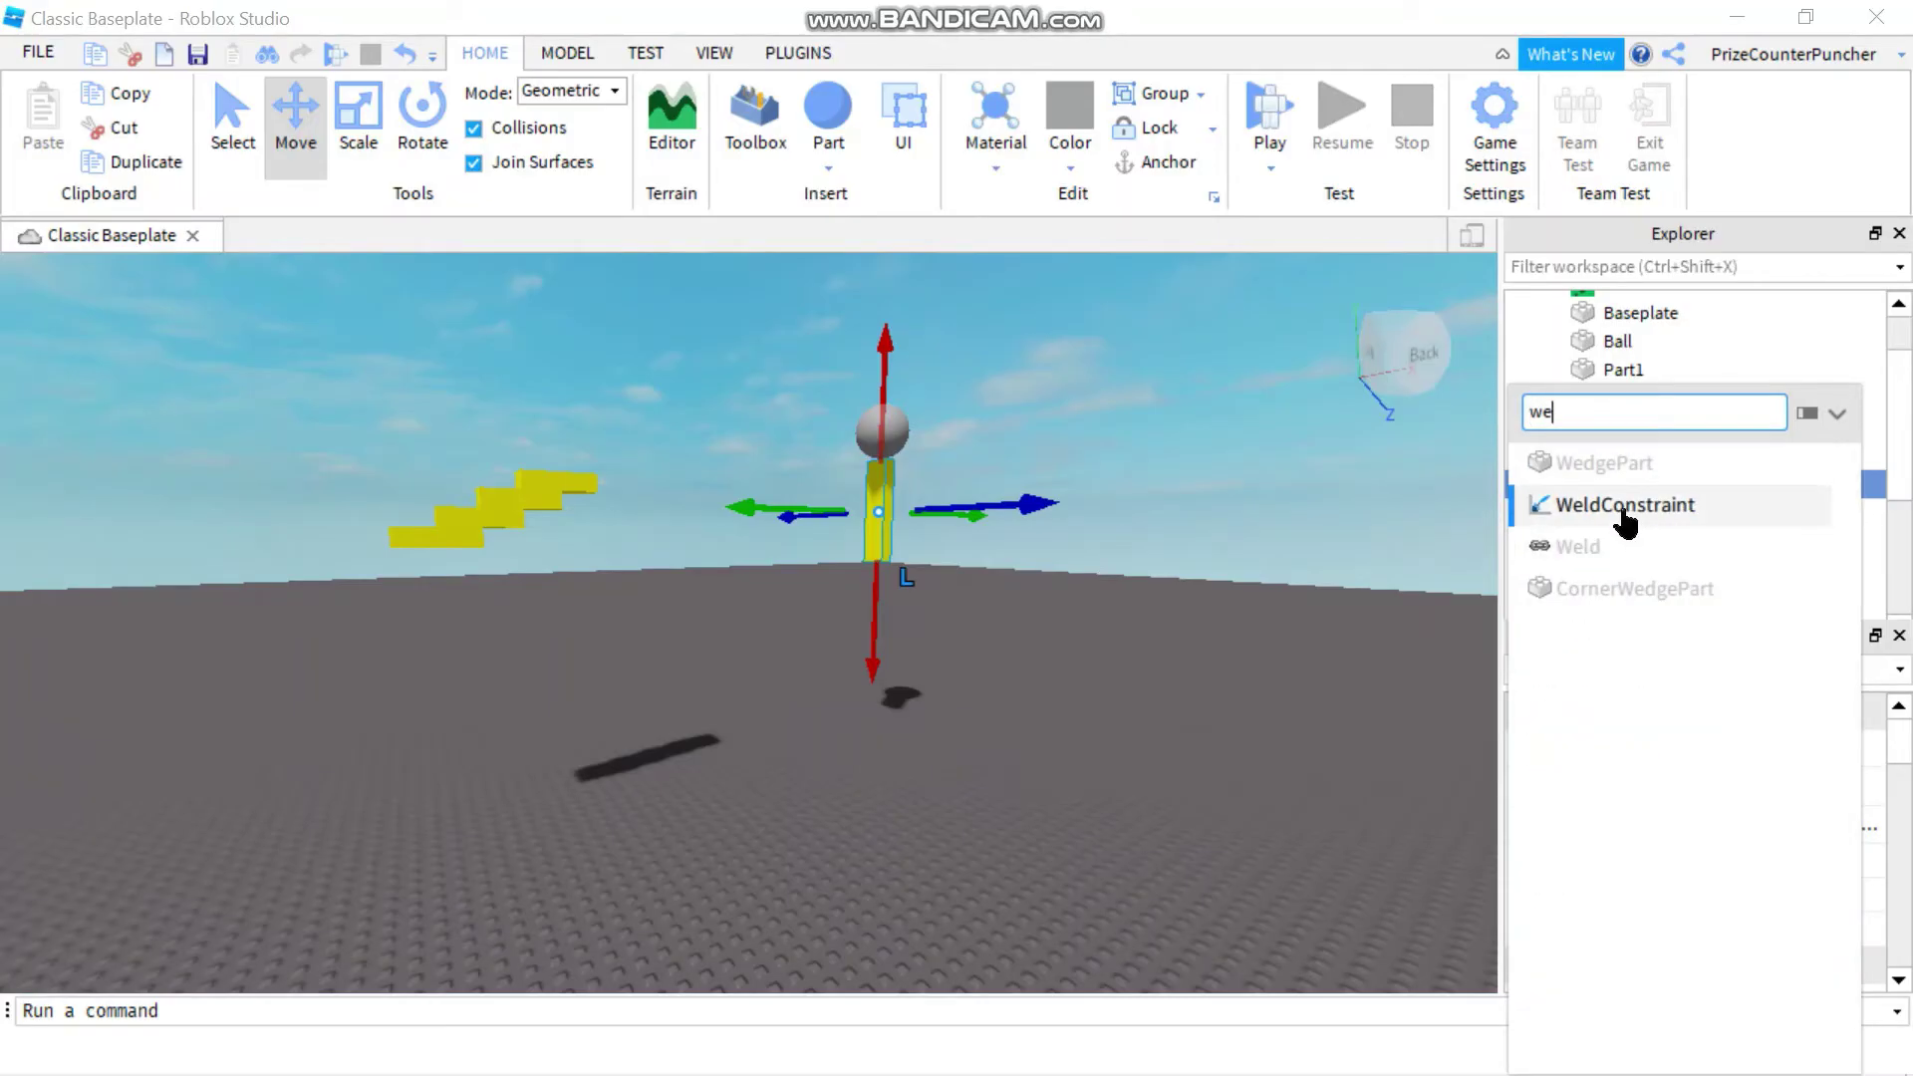
click(1625, 509)
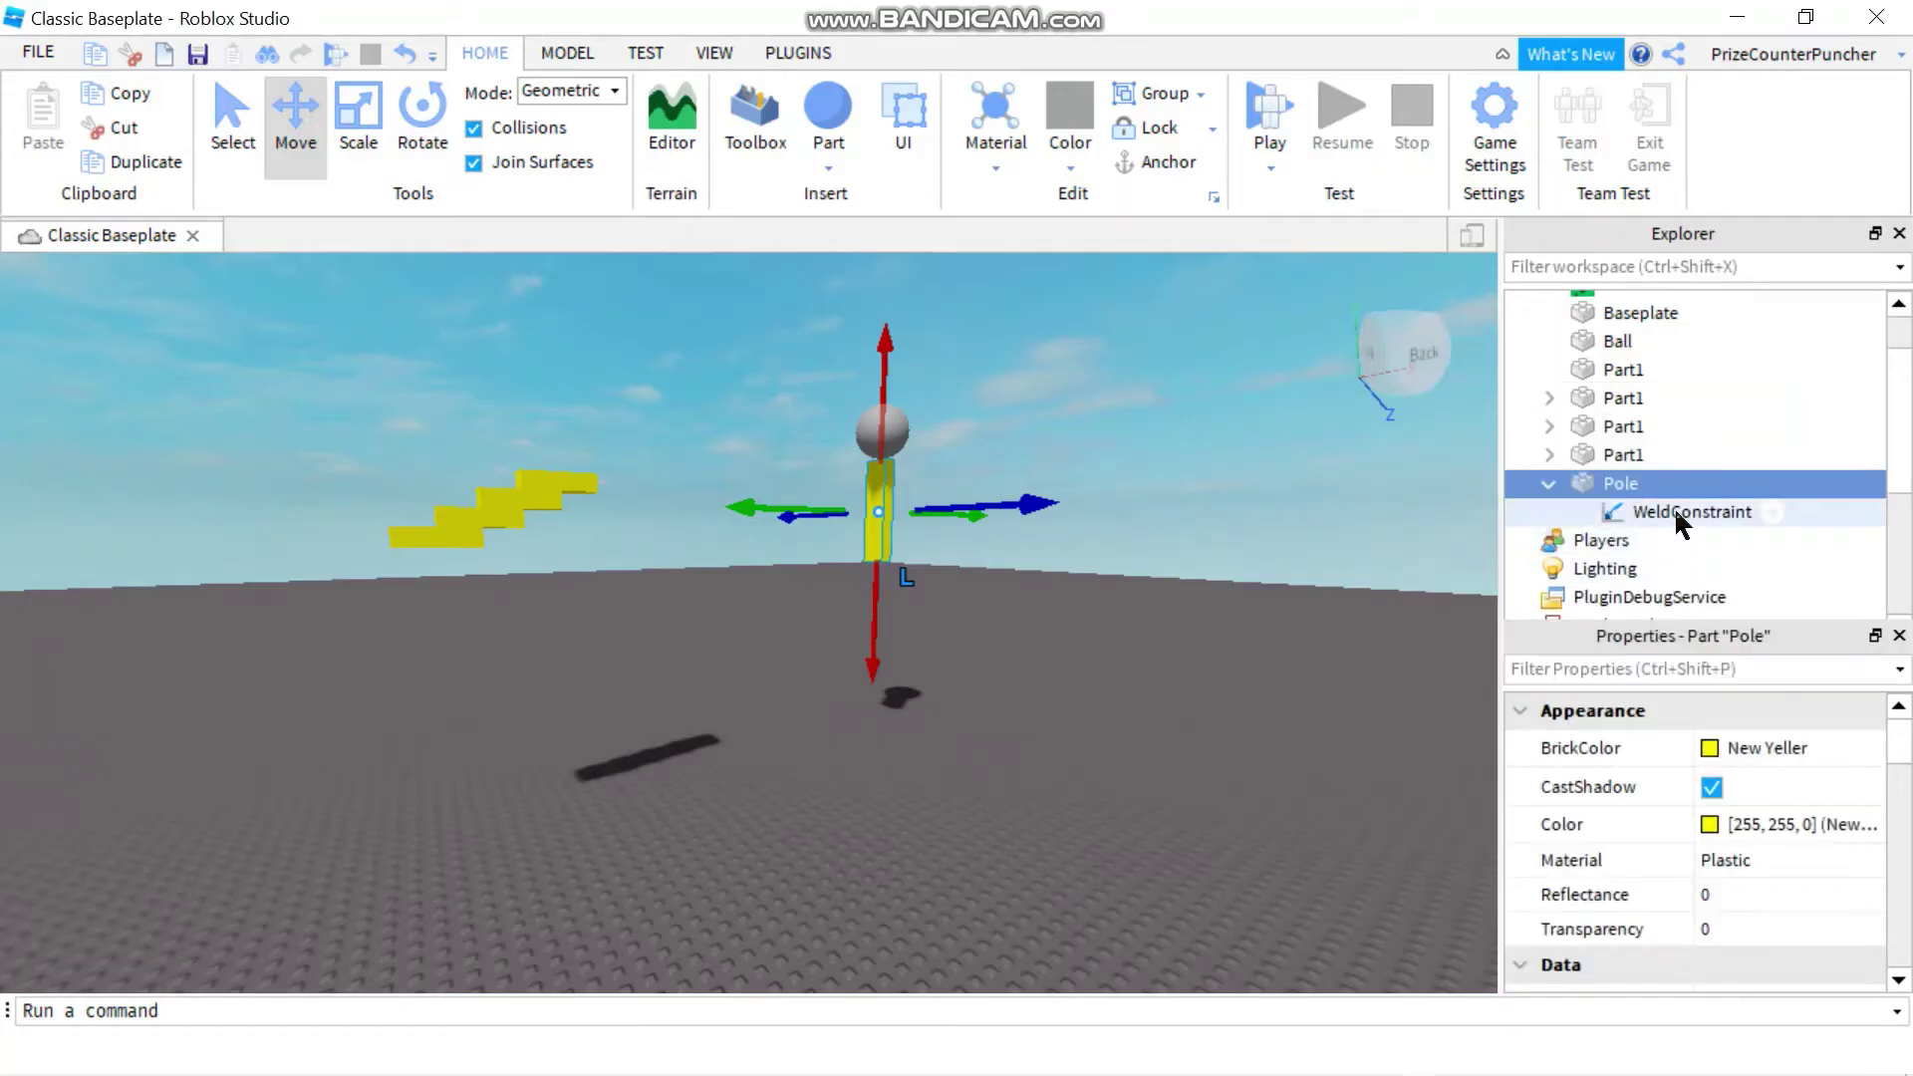
Set the WeldConstraint's Part0 to the Pole part.
click(1674, 508)
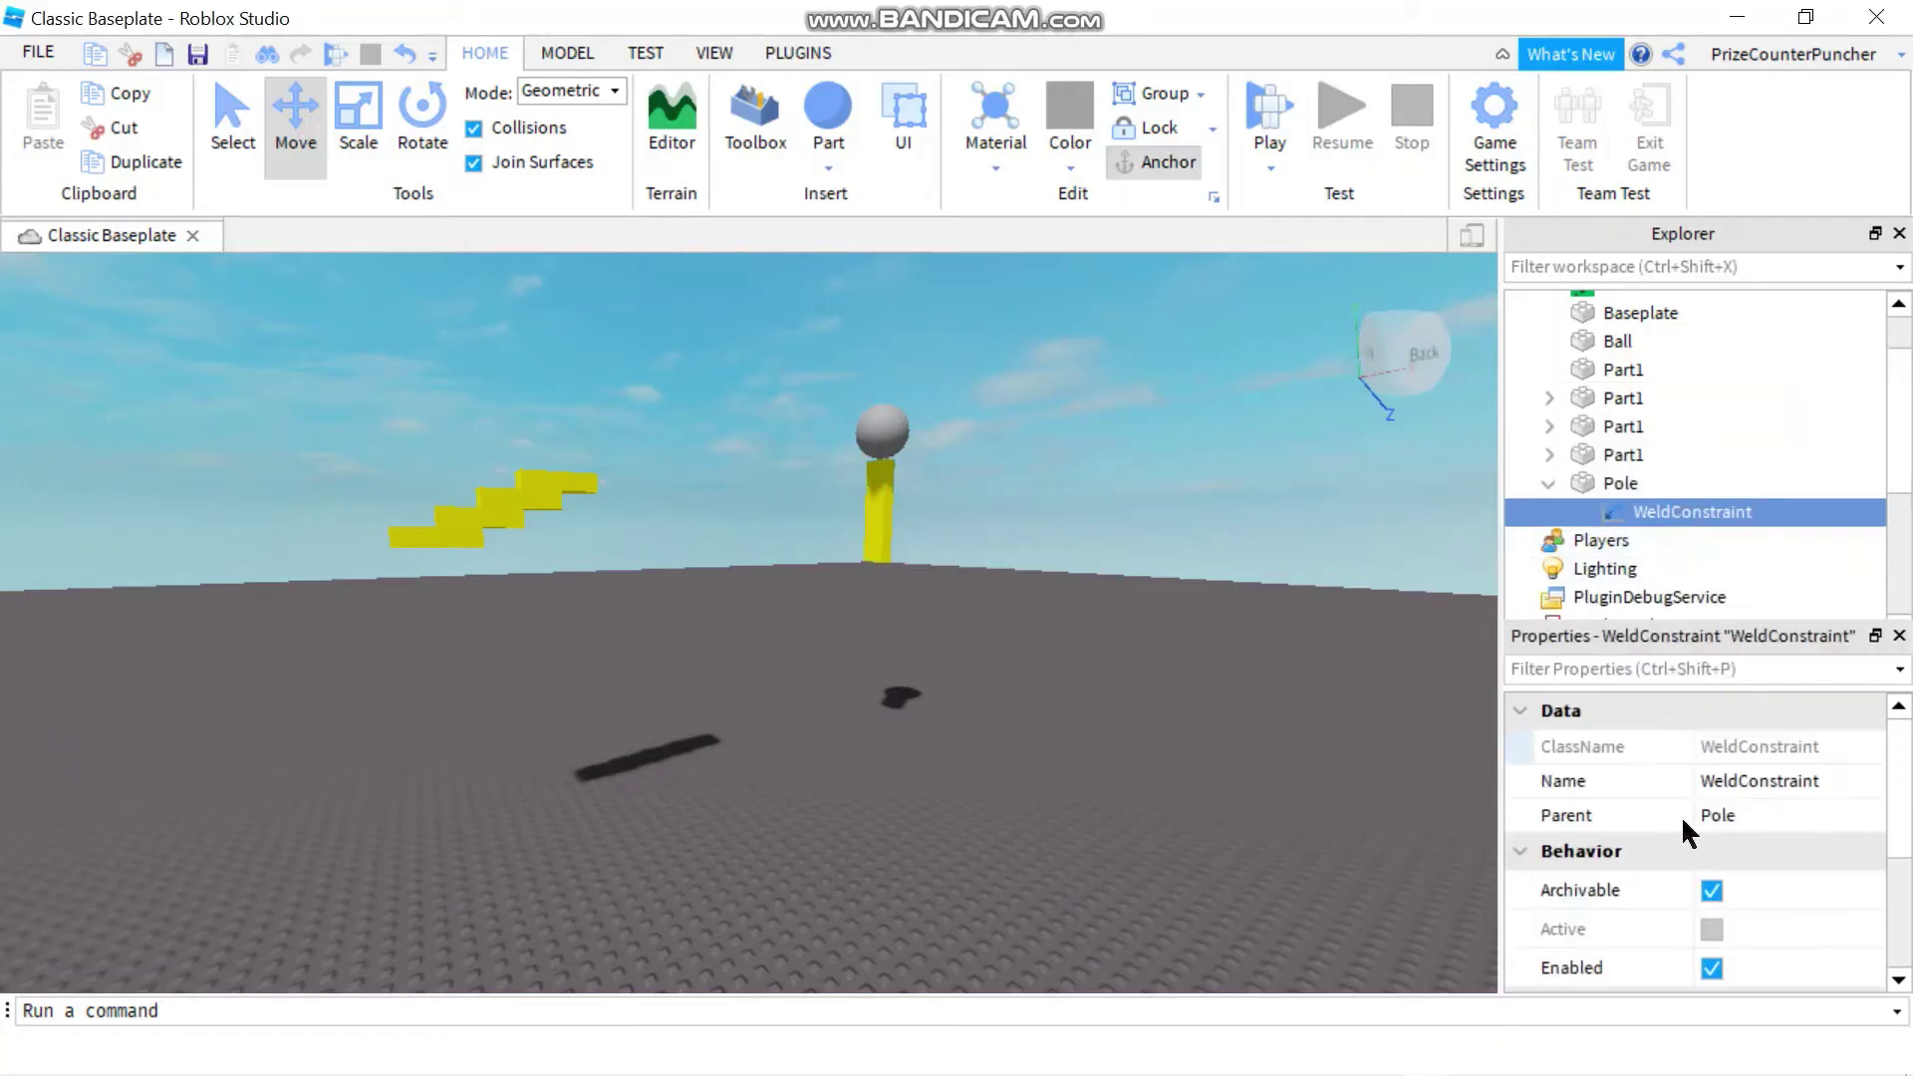
scroll(1665, 863, down, 3)
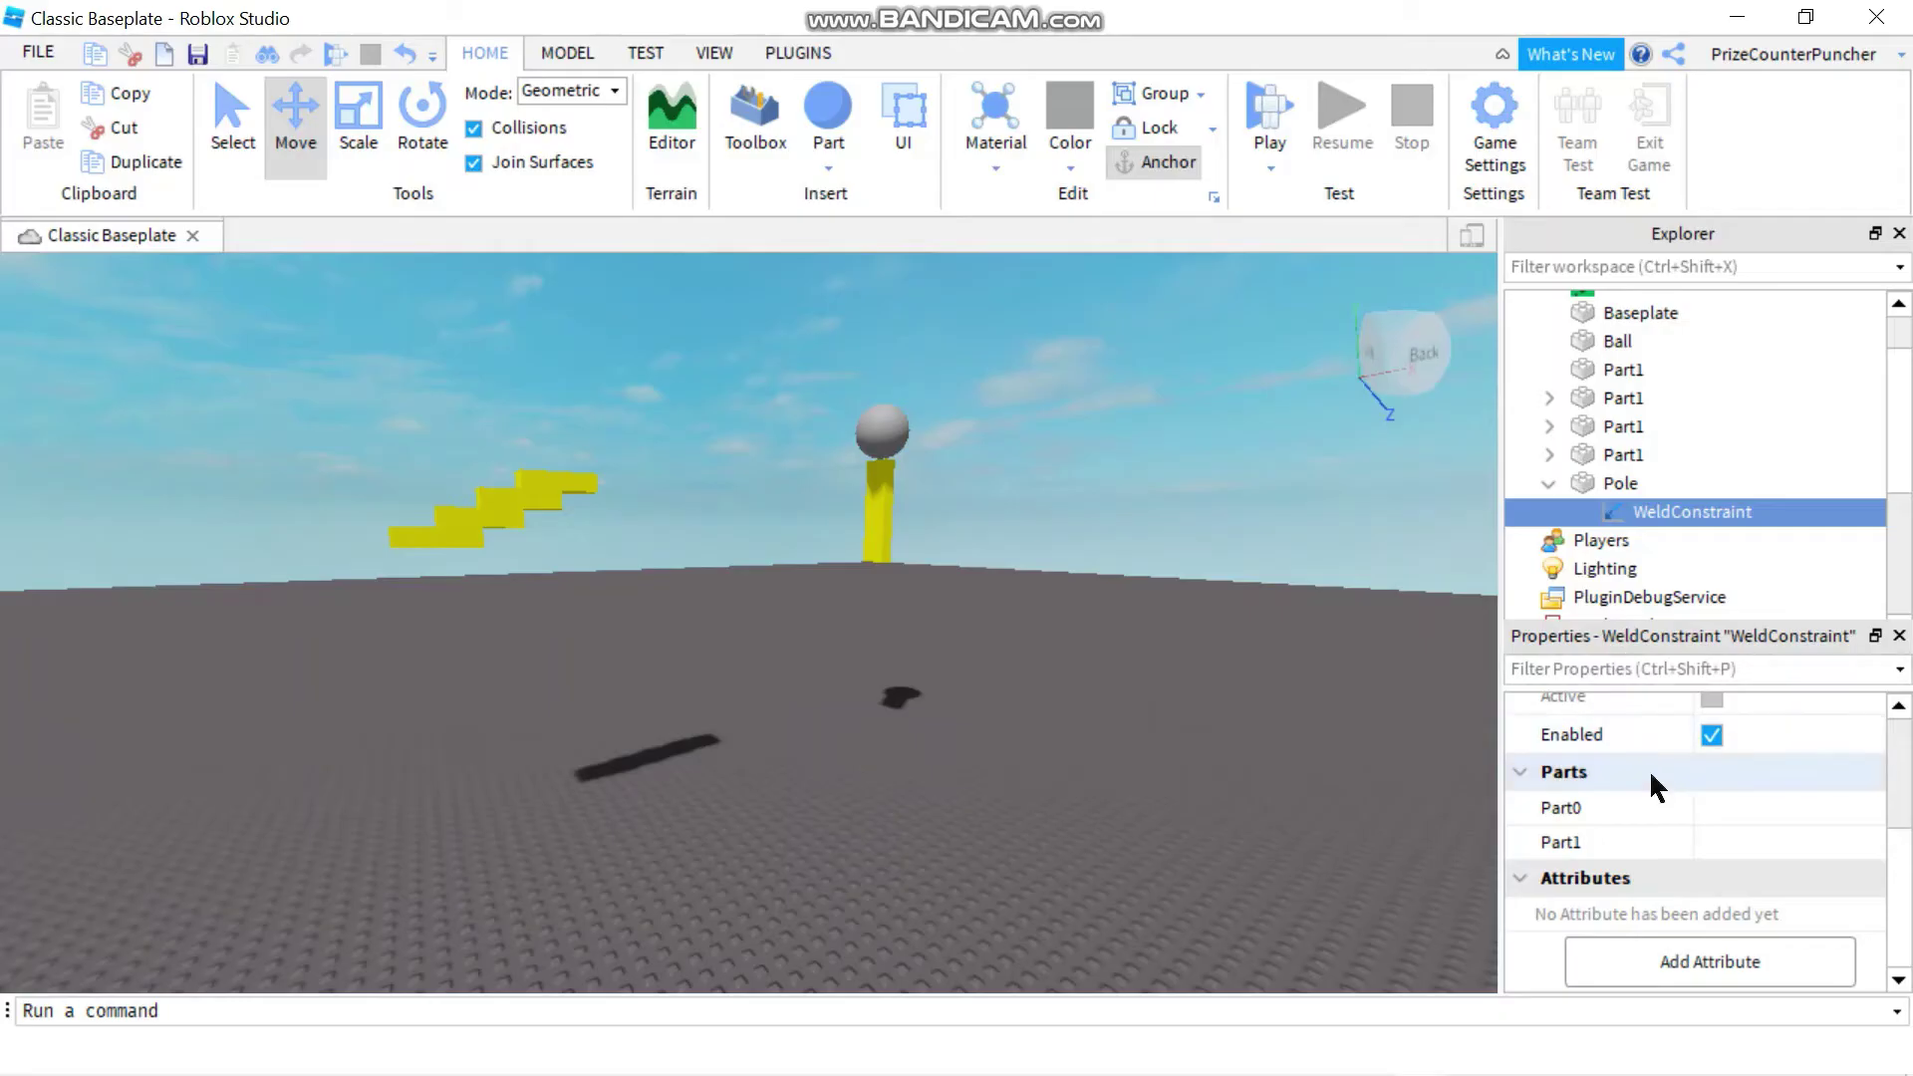
click(1730, 812)
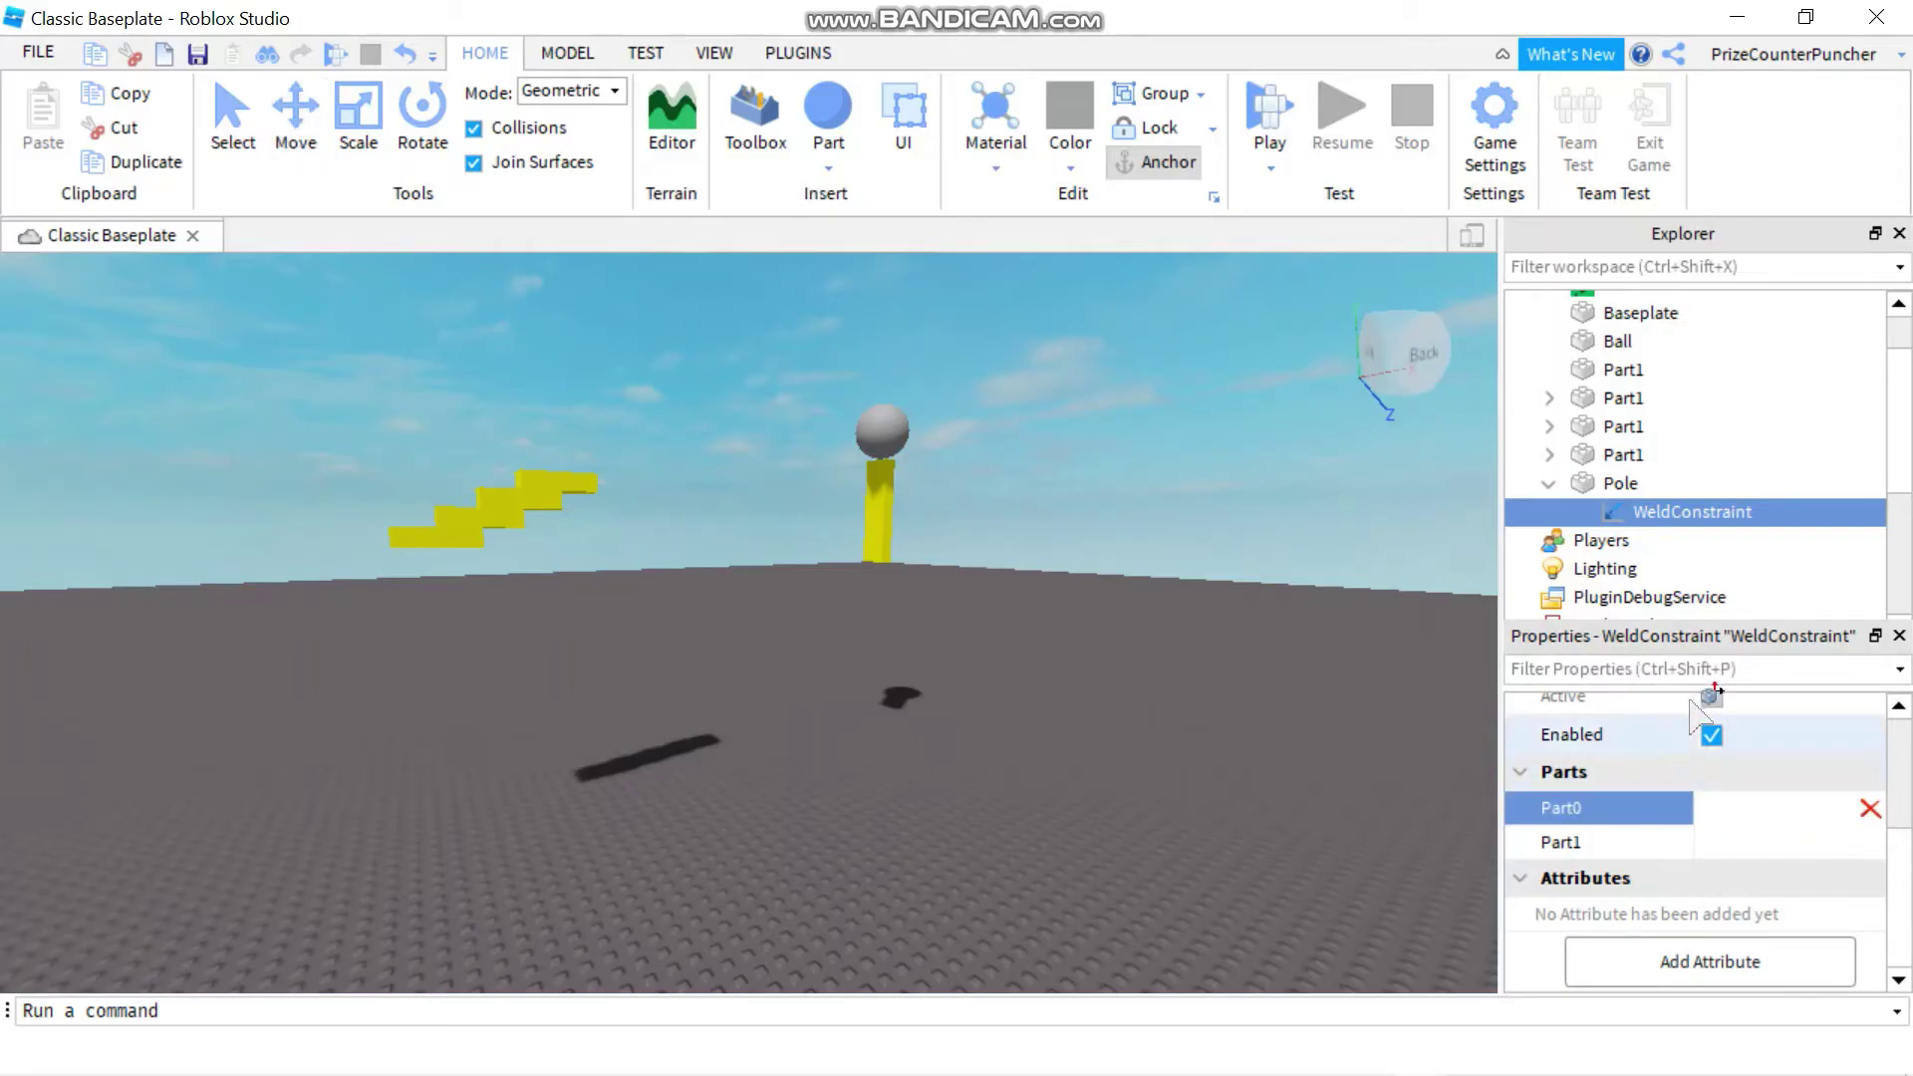
click(1626, 487)
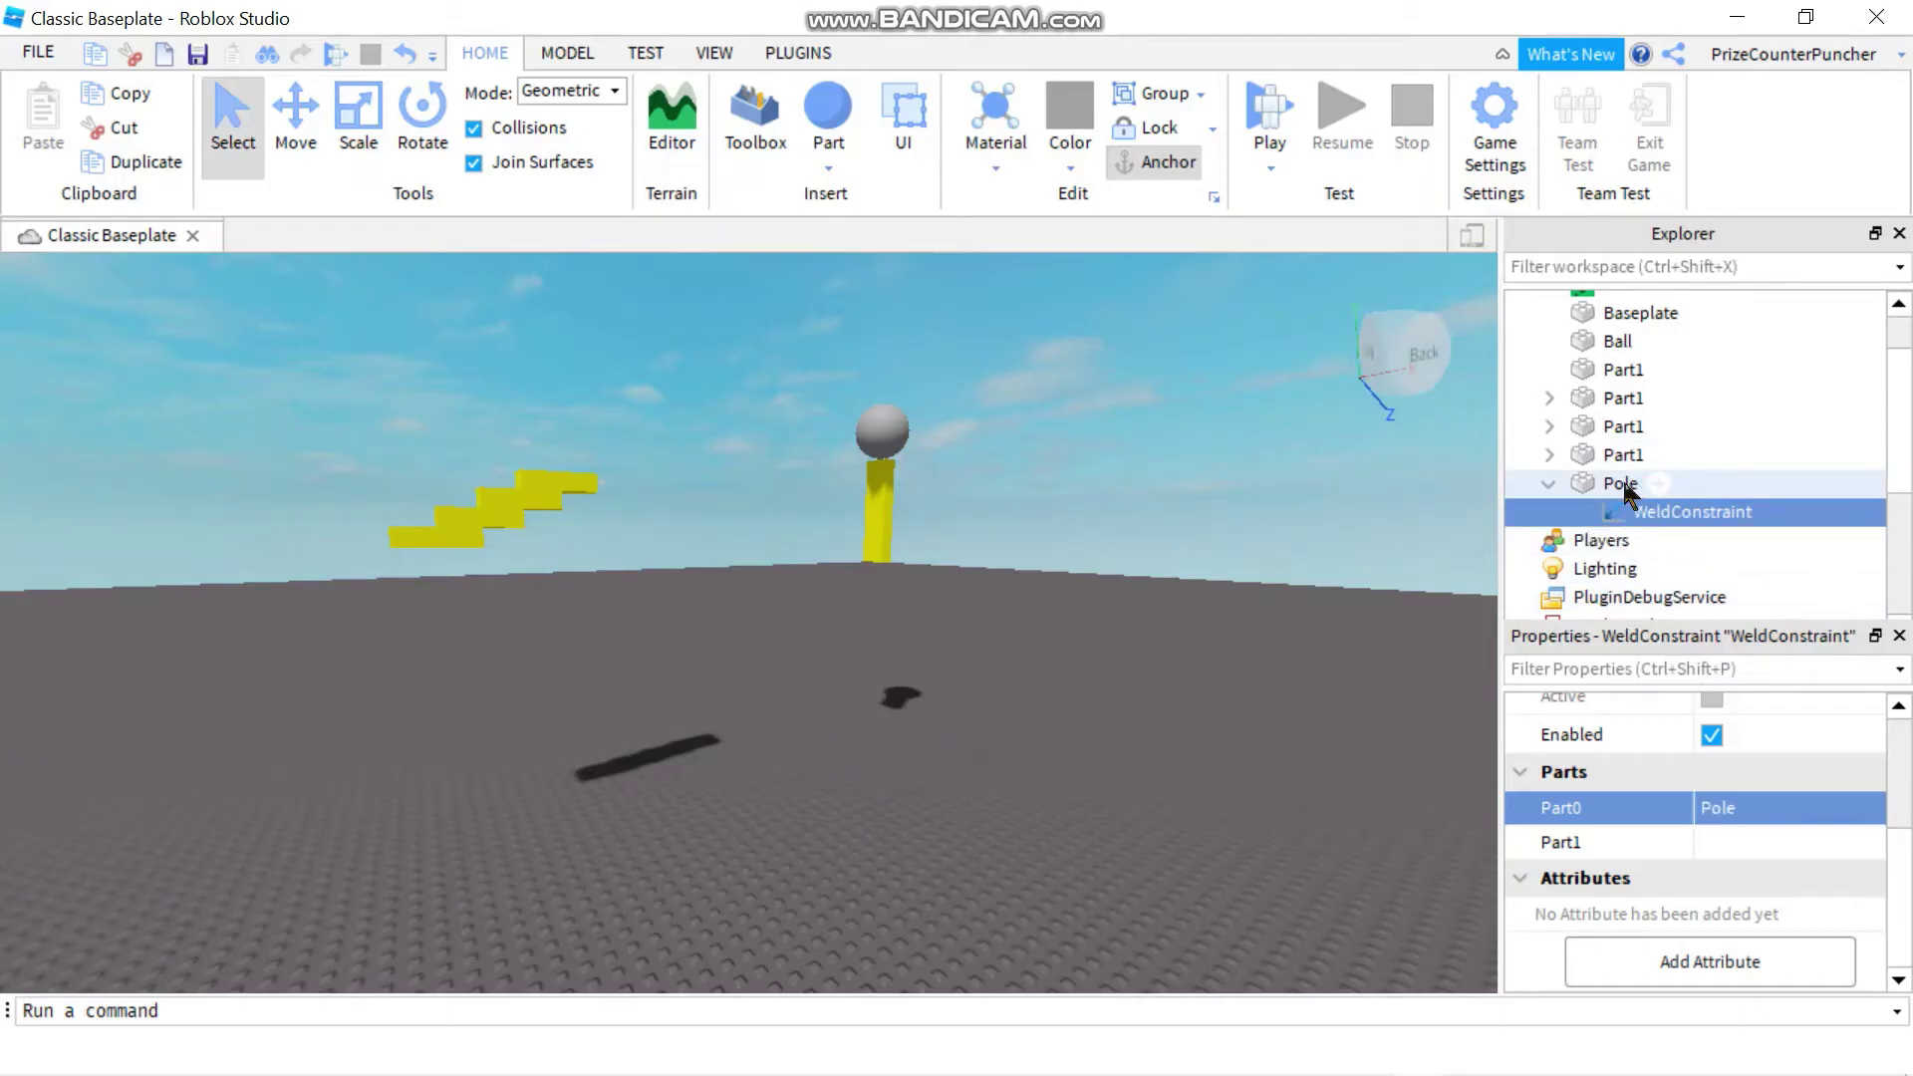
Set the WeldConstraint's Part1 to the Ball part.
click(1740, 843)
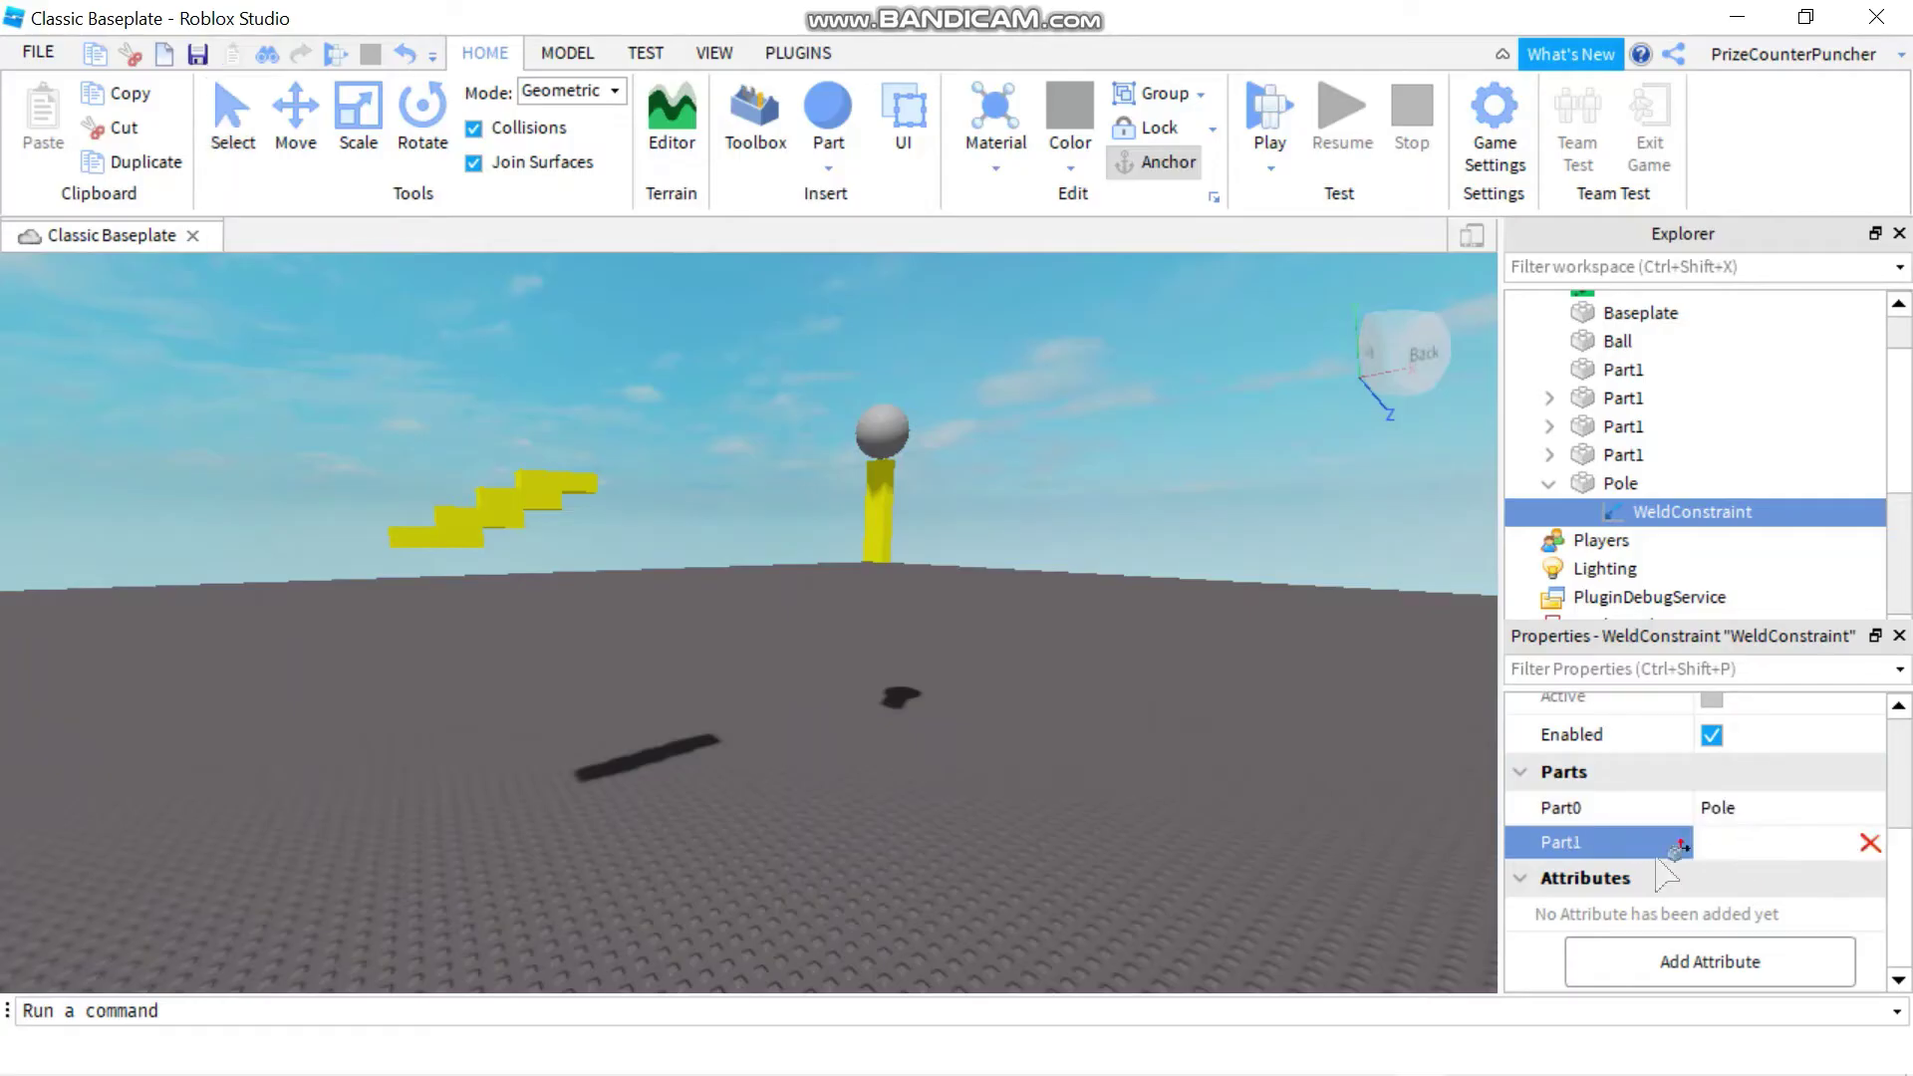
click(1621, 342)
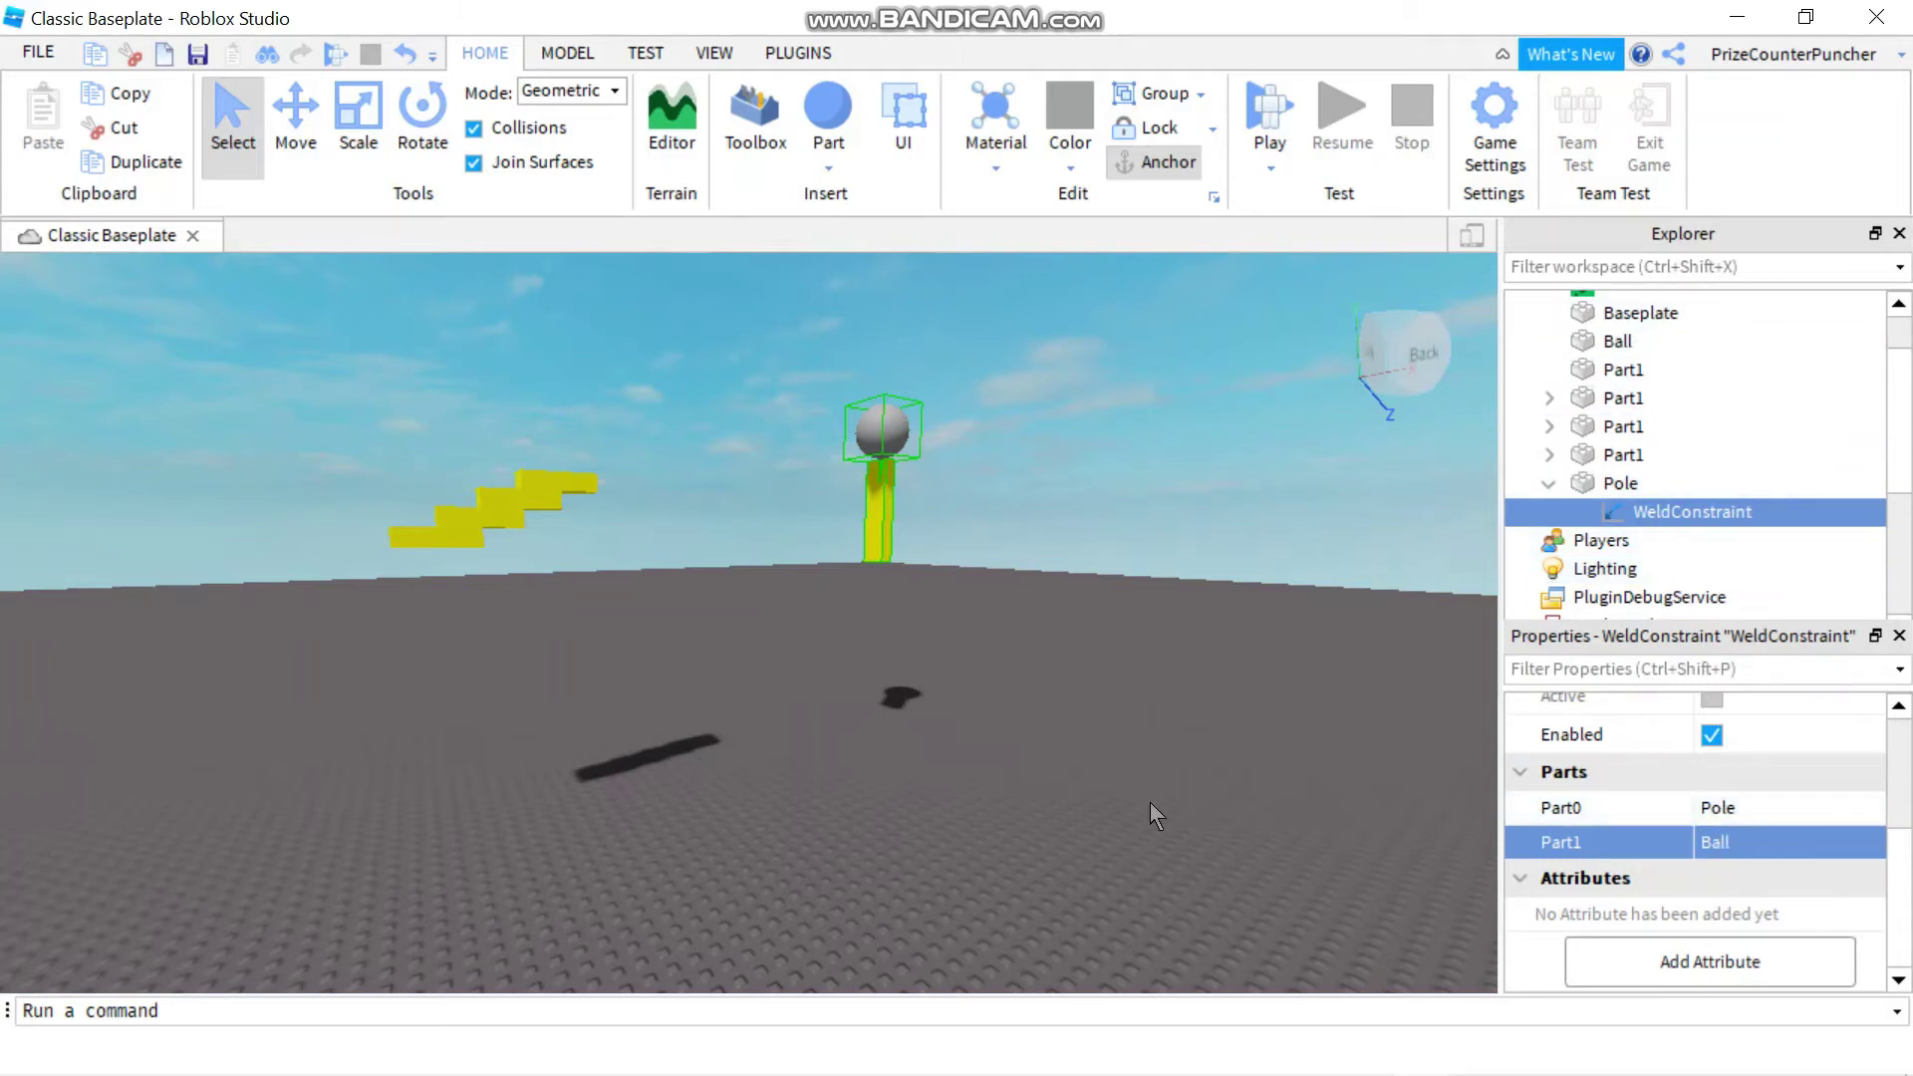
Playtest the place and walk around the fallen ball, pole and stairs to check whether the joined parts hold together.
click(333, 53)
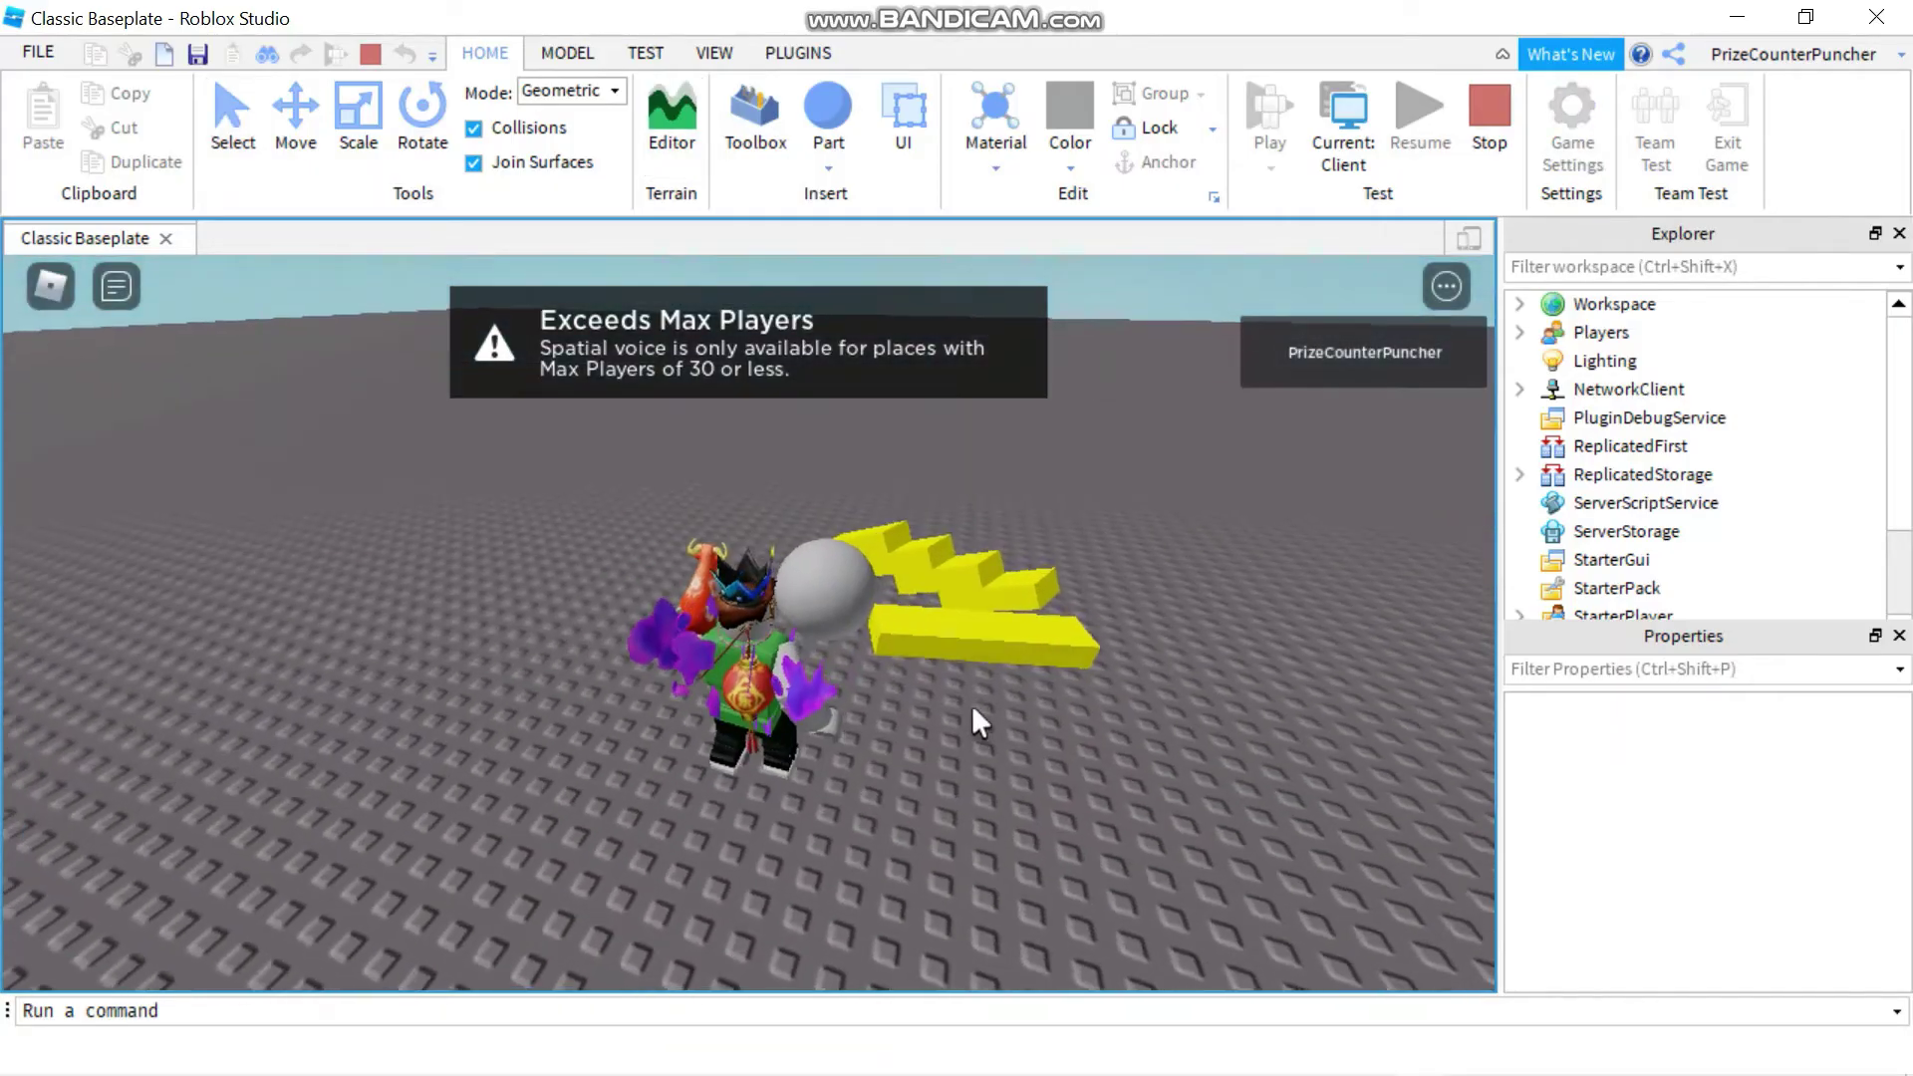
key(d)
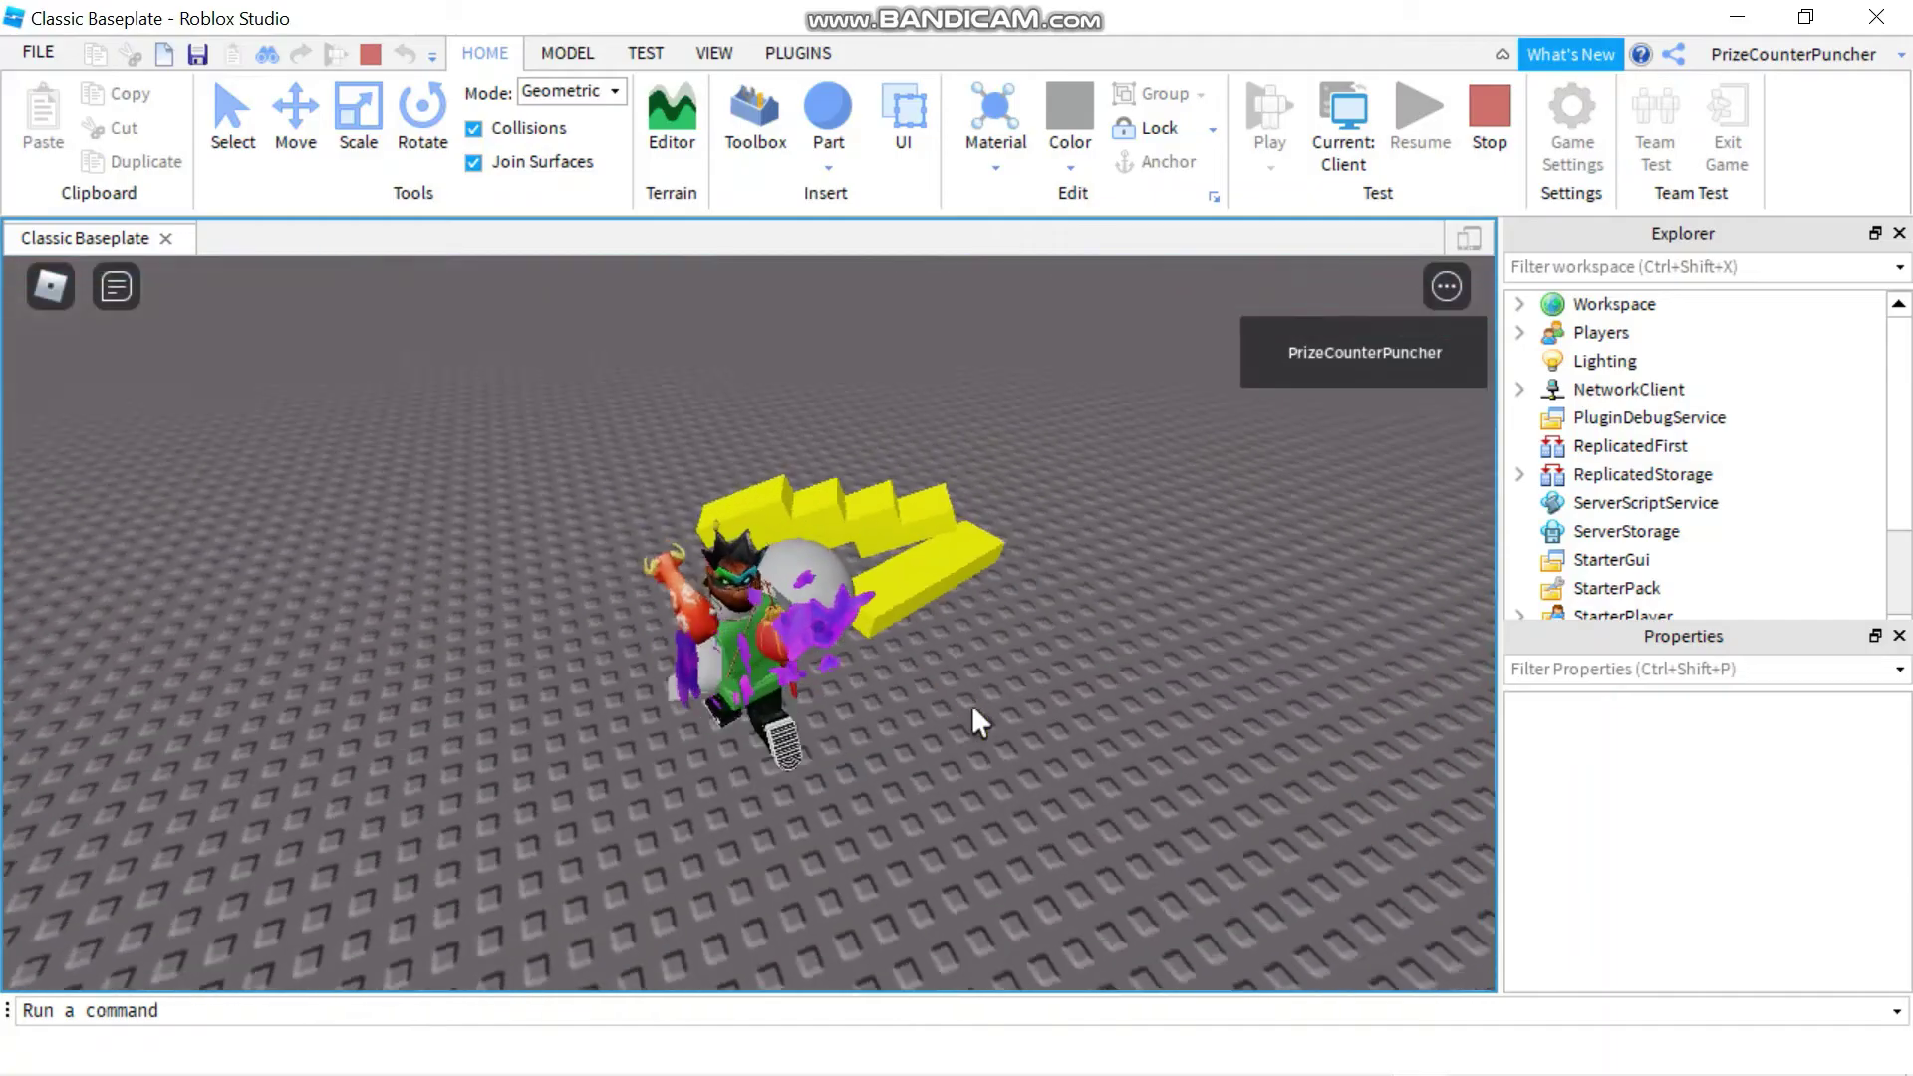
key(d)
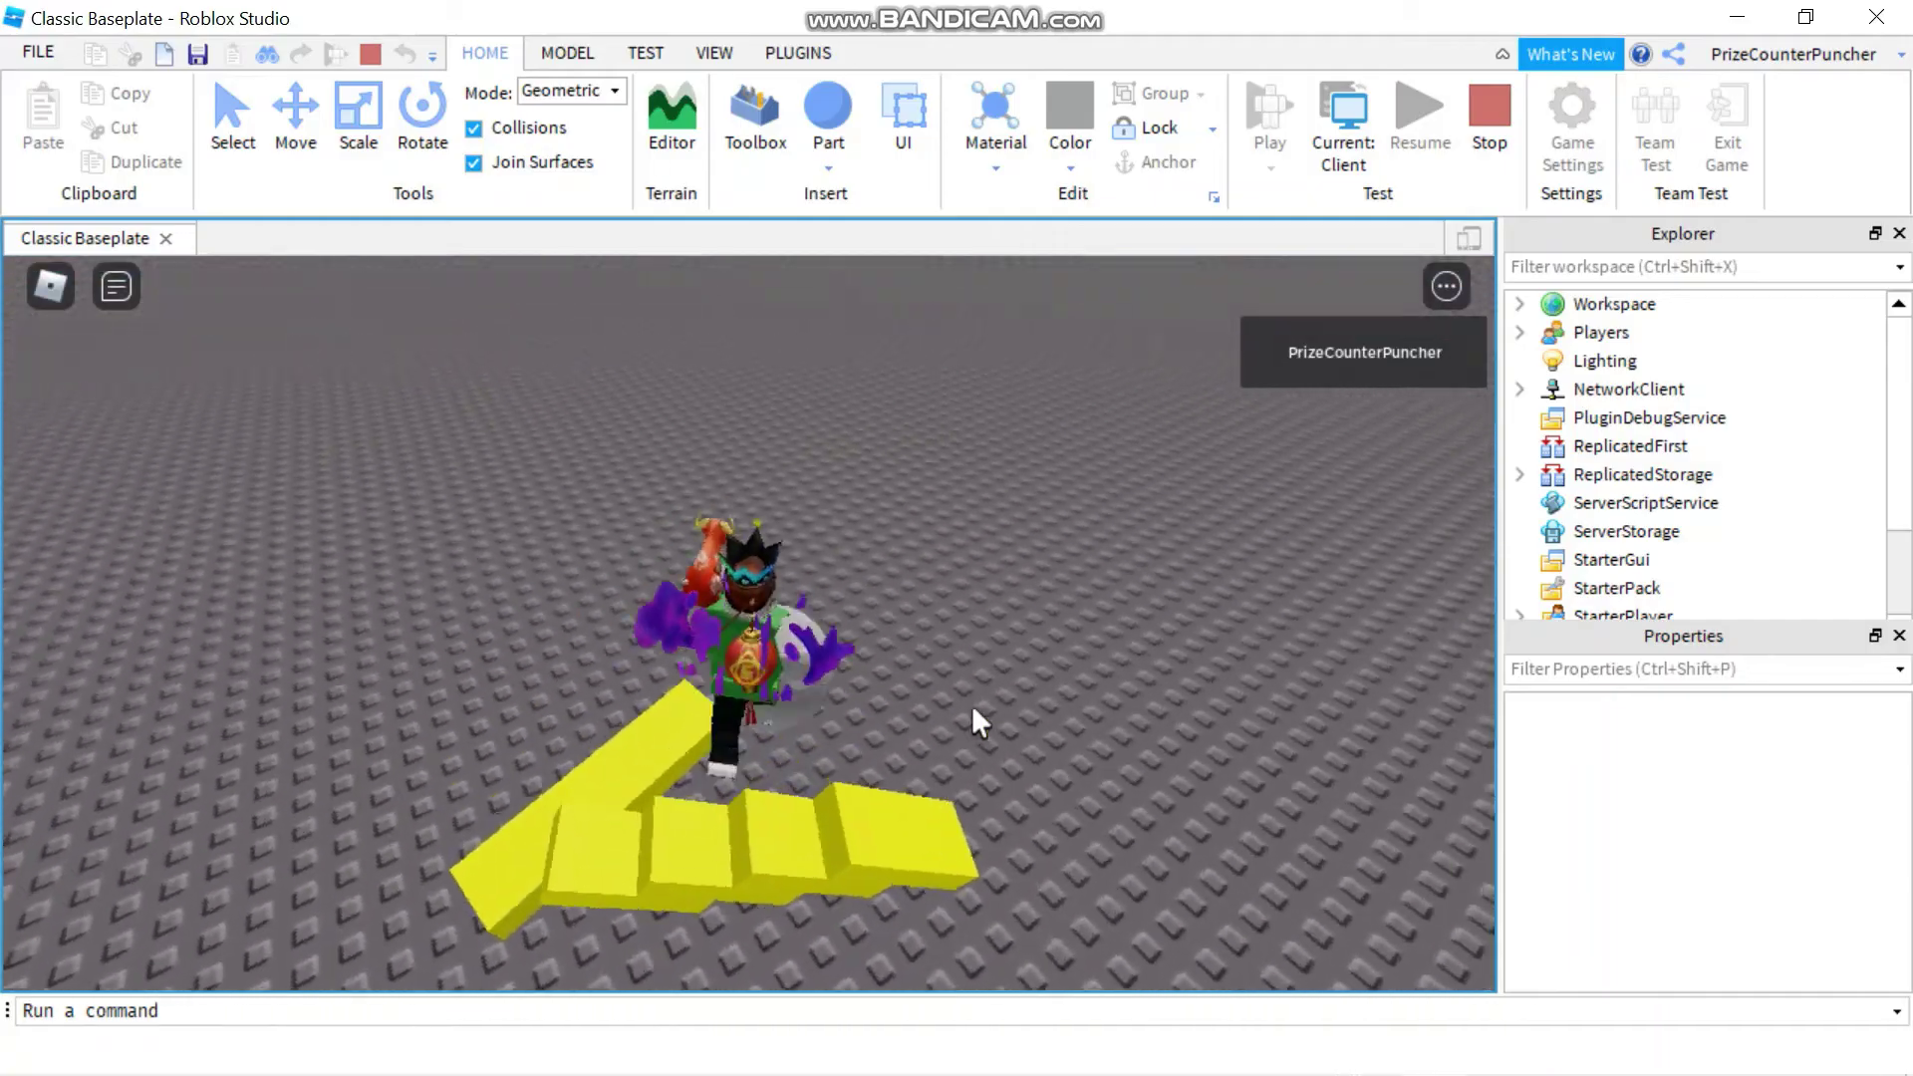
key(d)
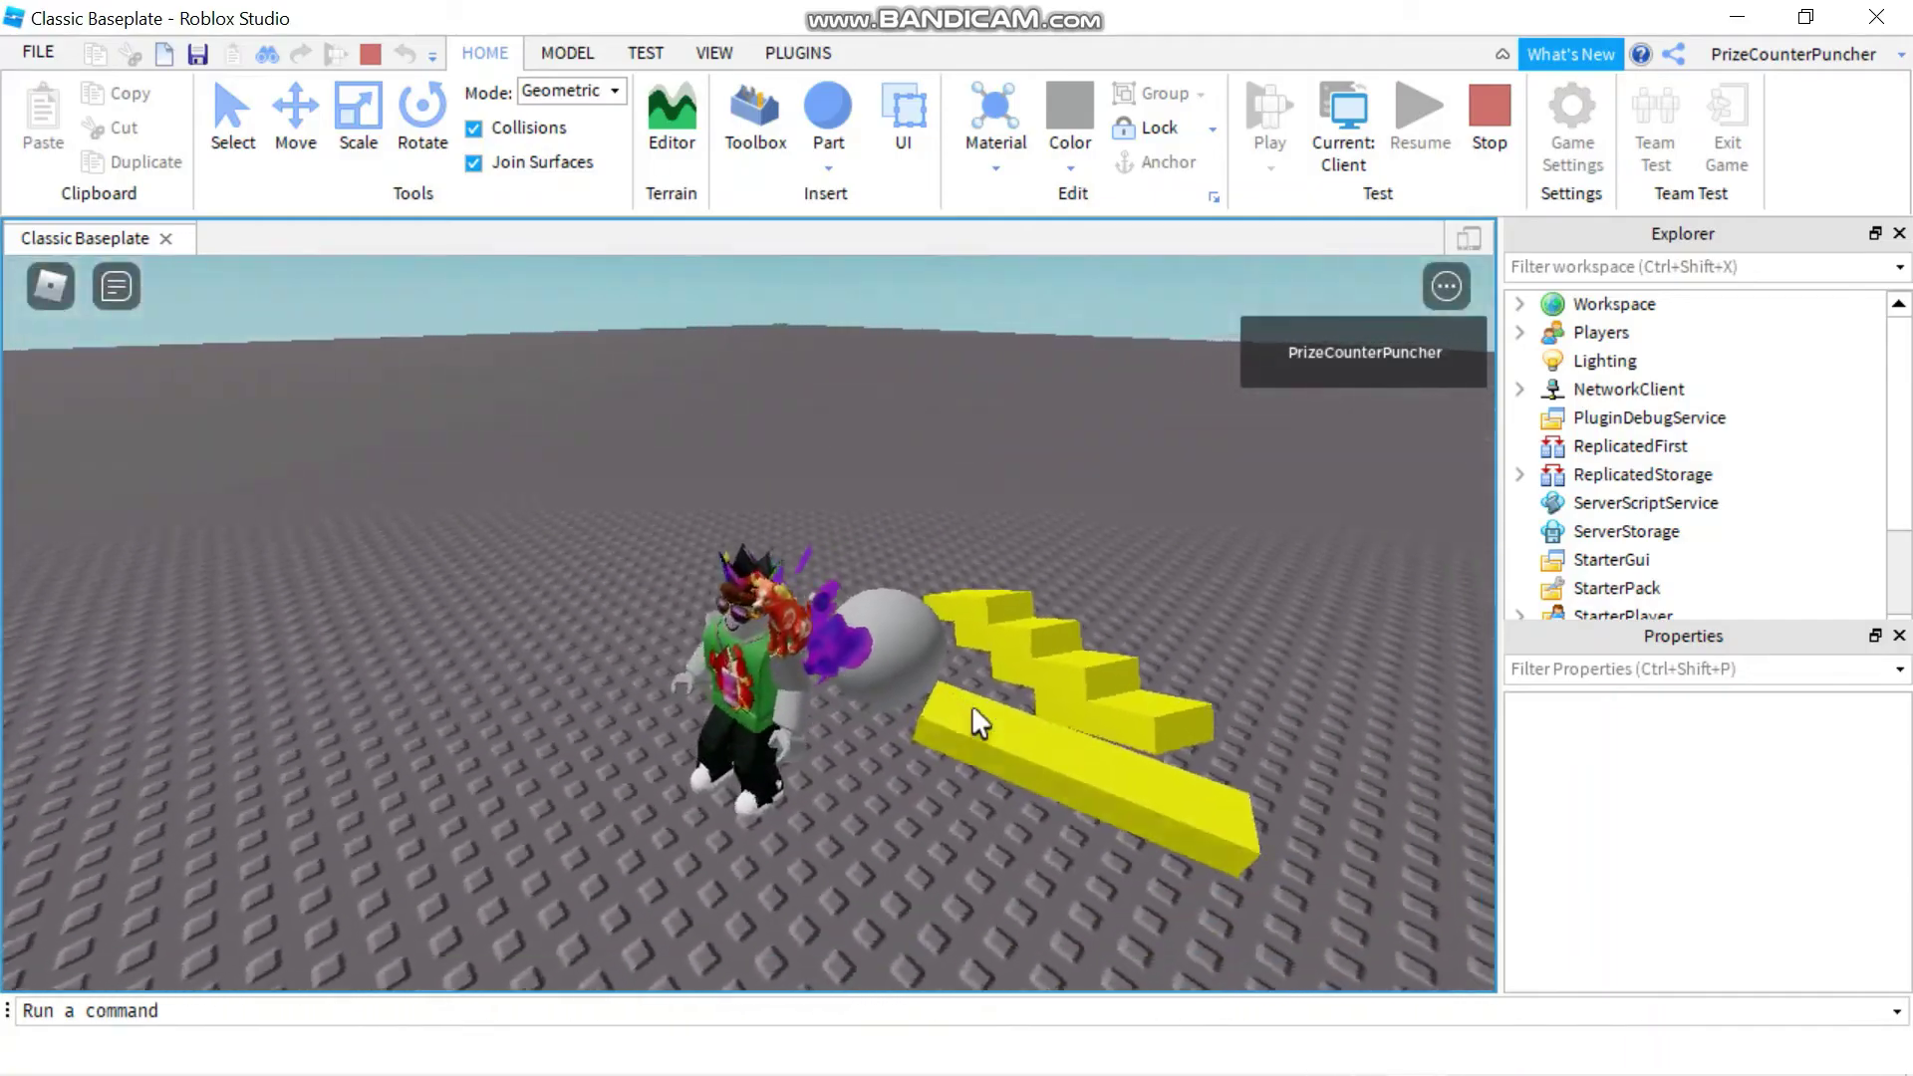
key(d)
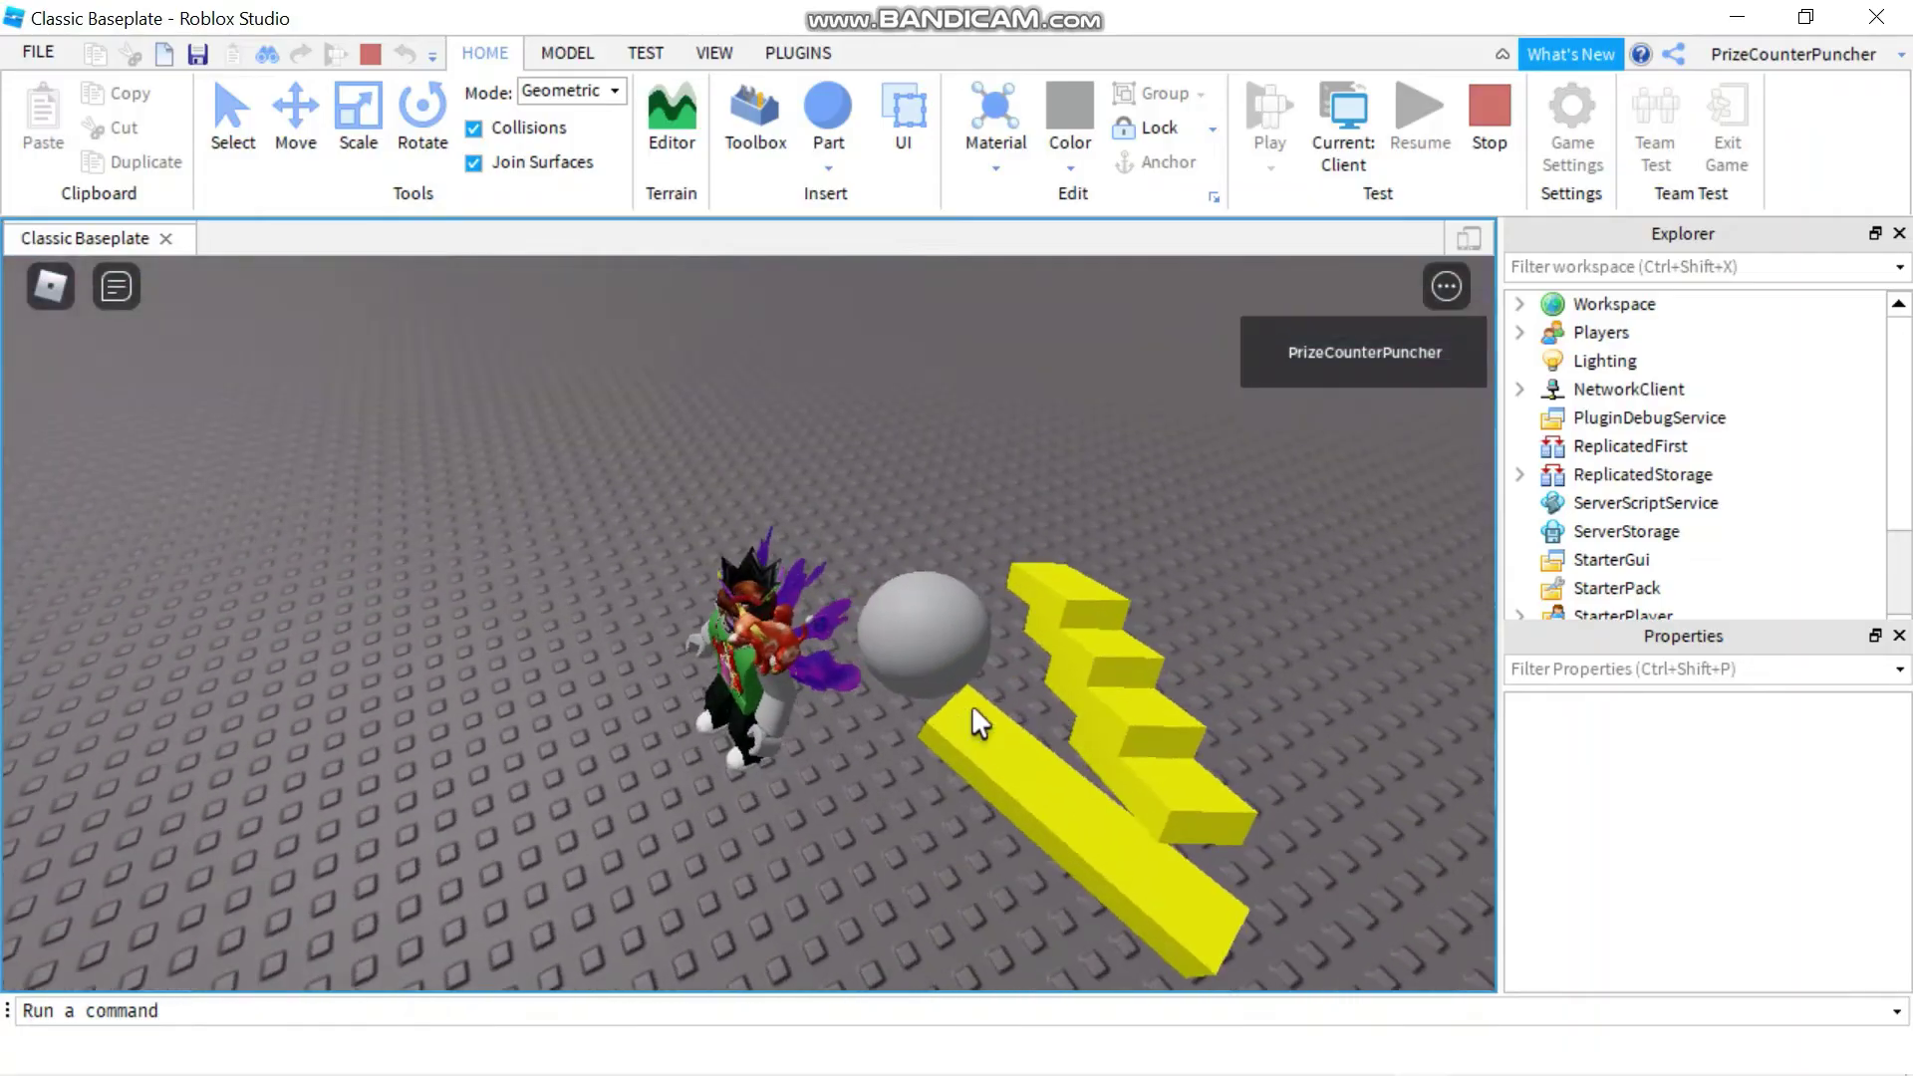
key(d)
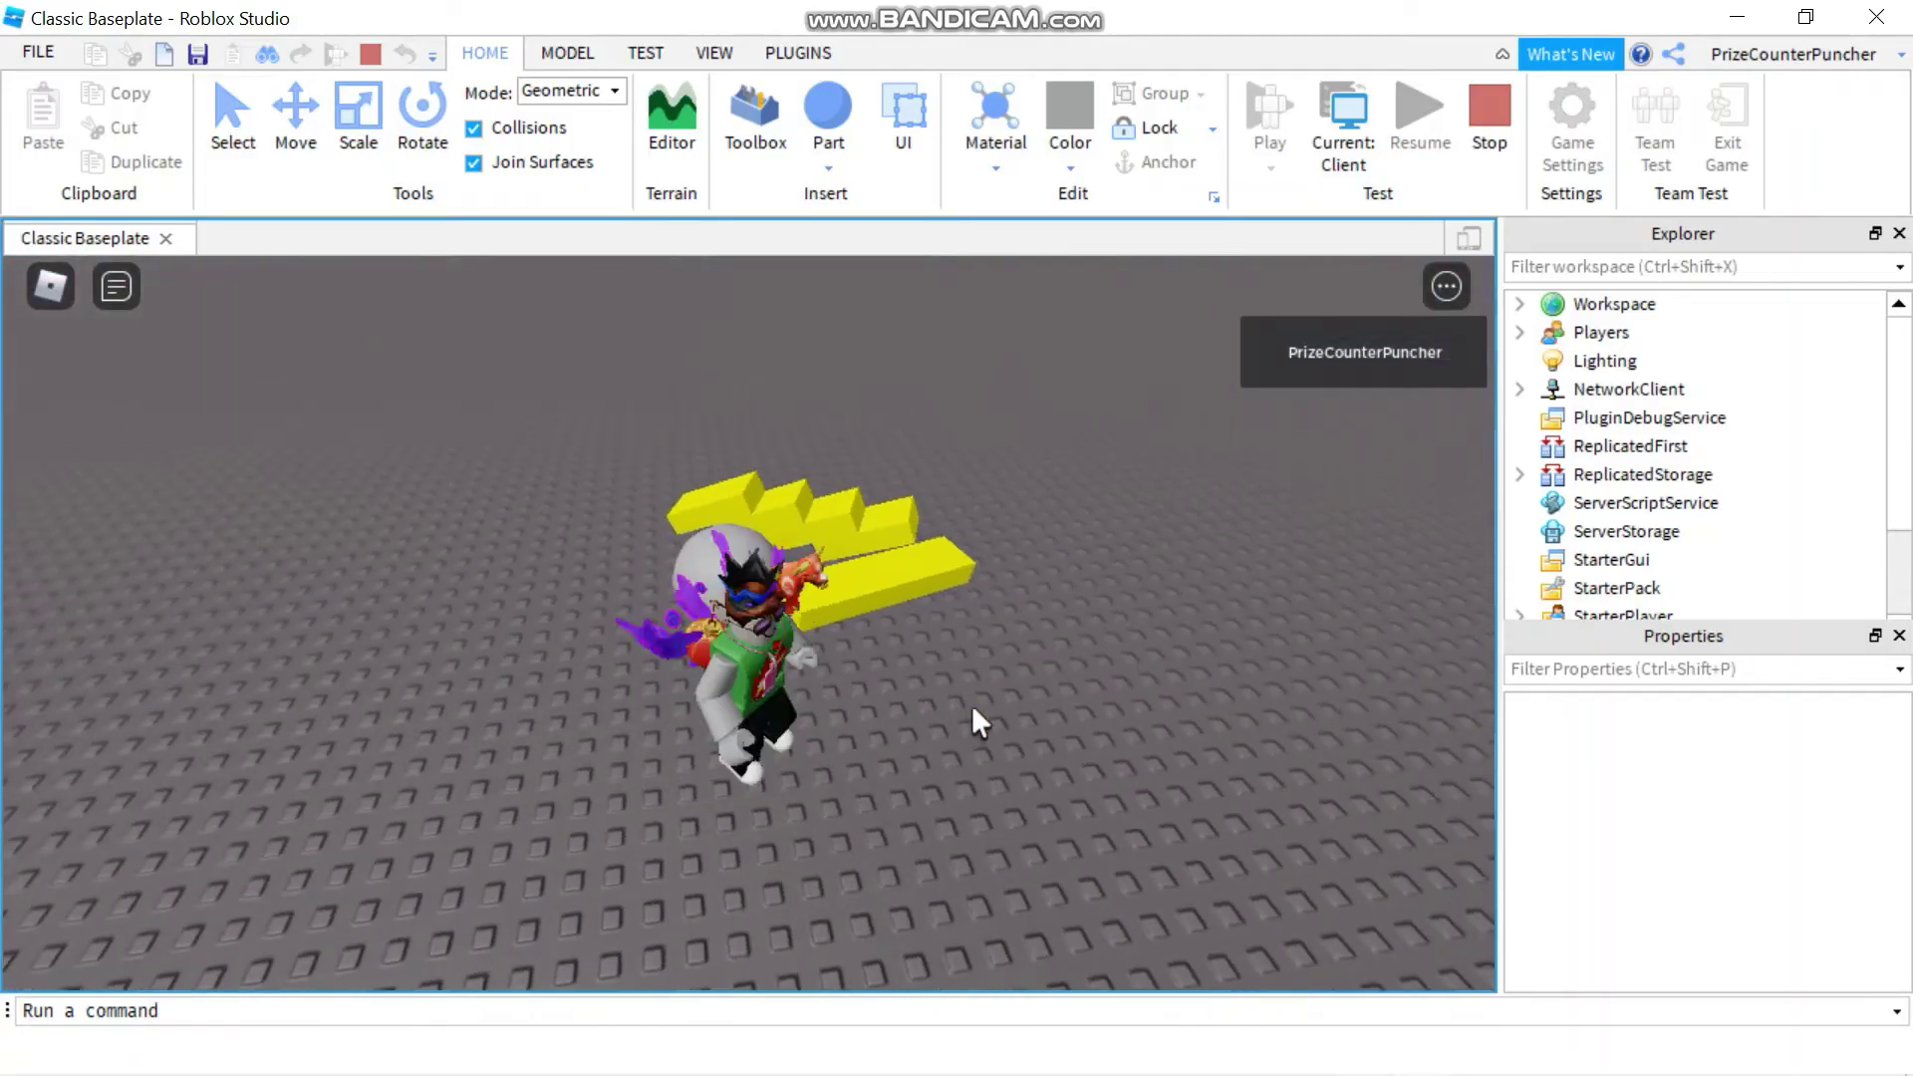
key(d)
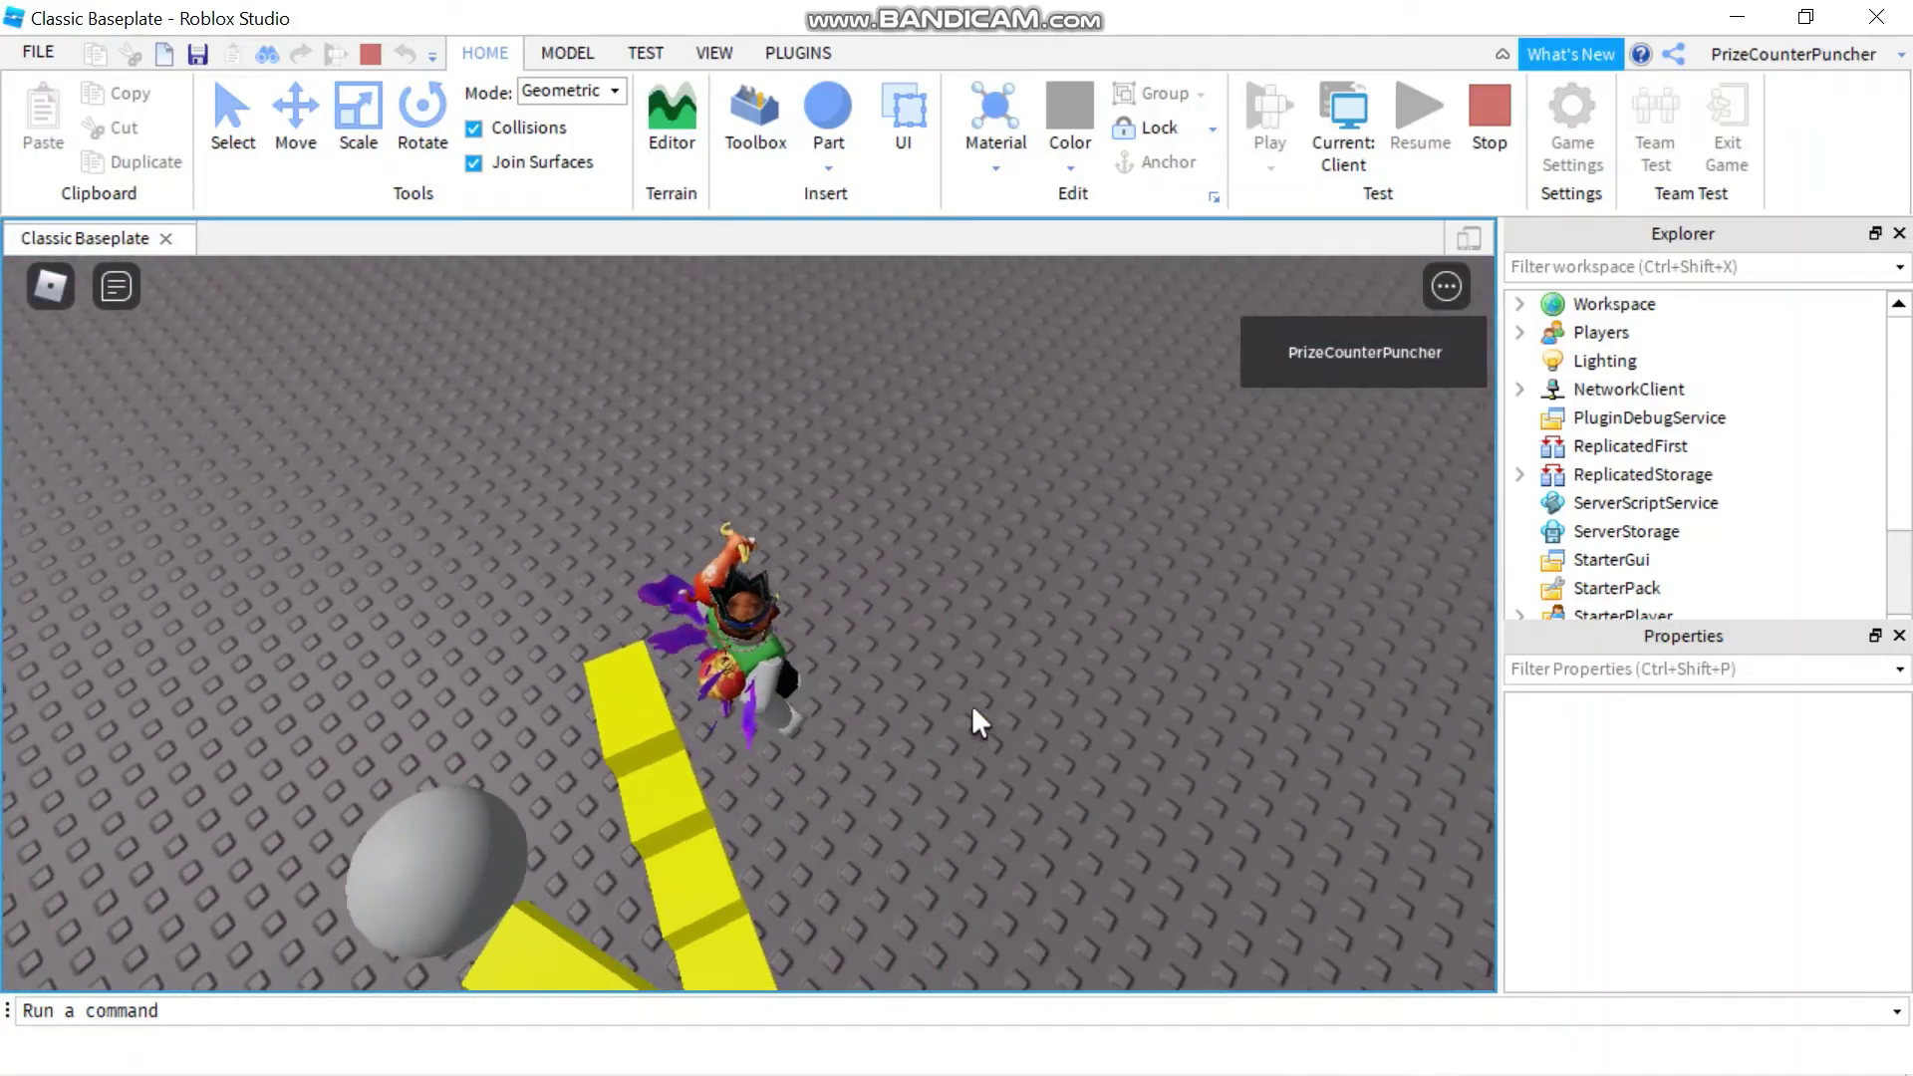
key(s)
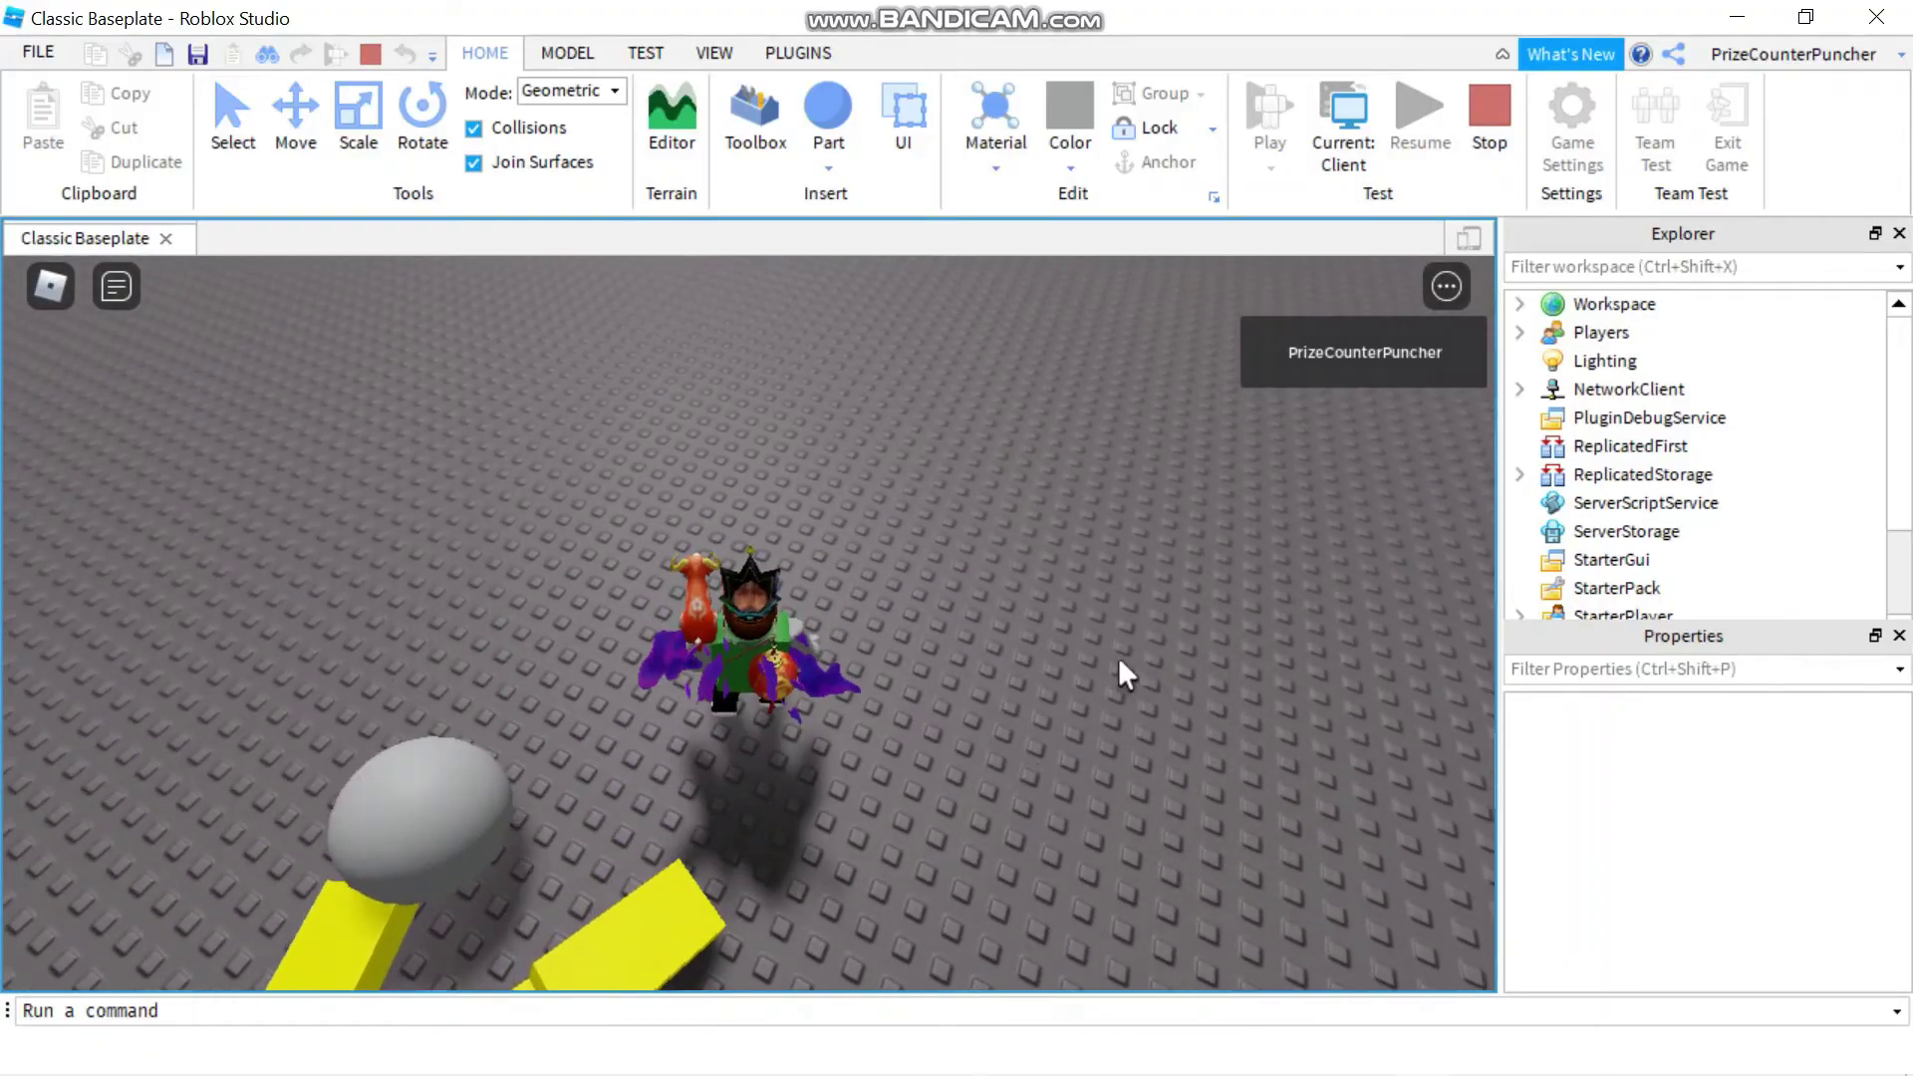
key(s)
key(s)
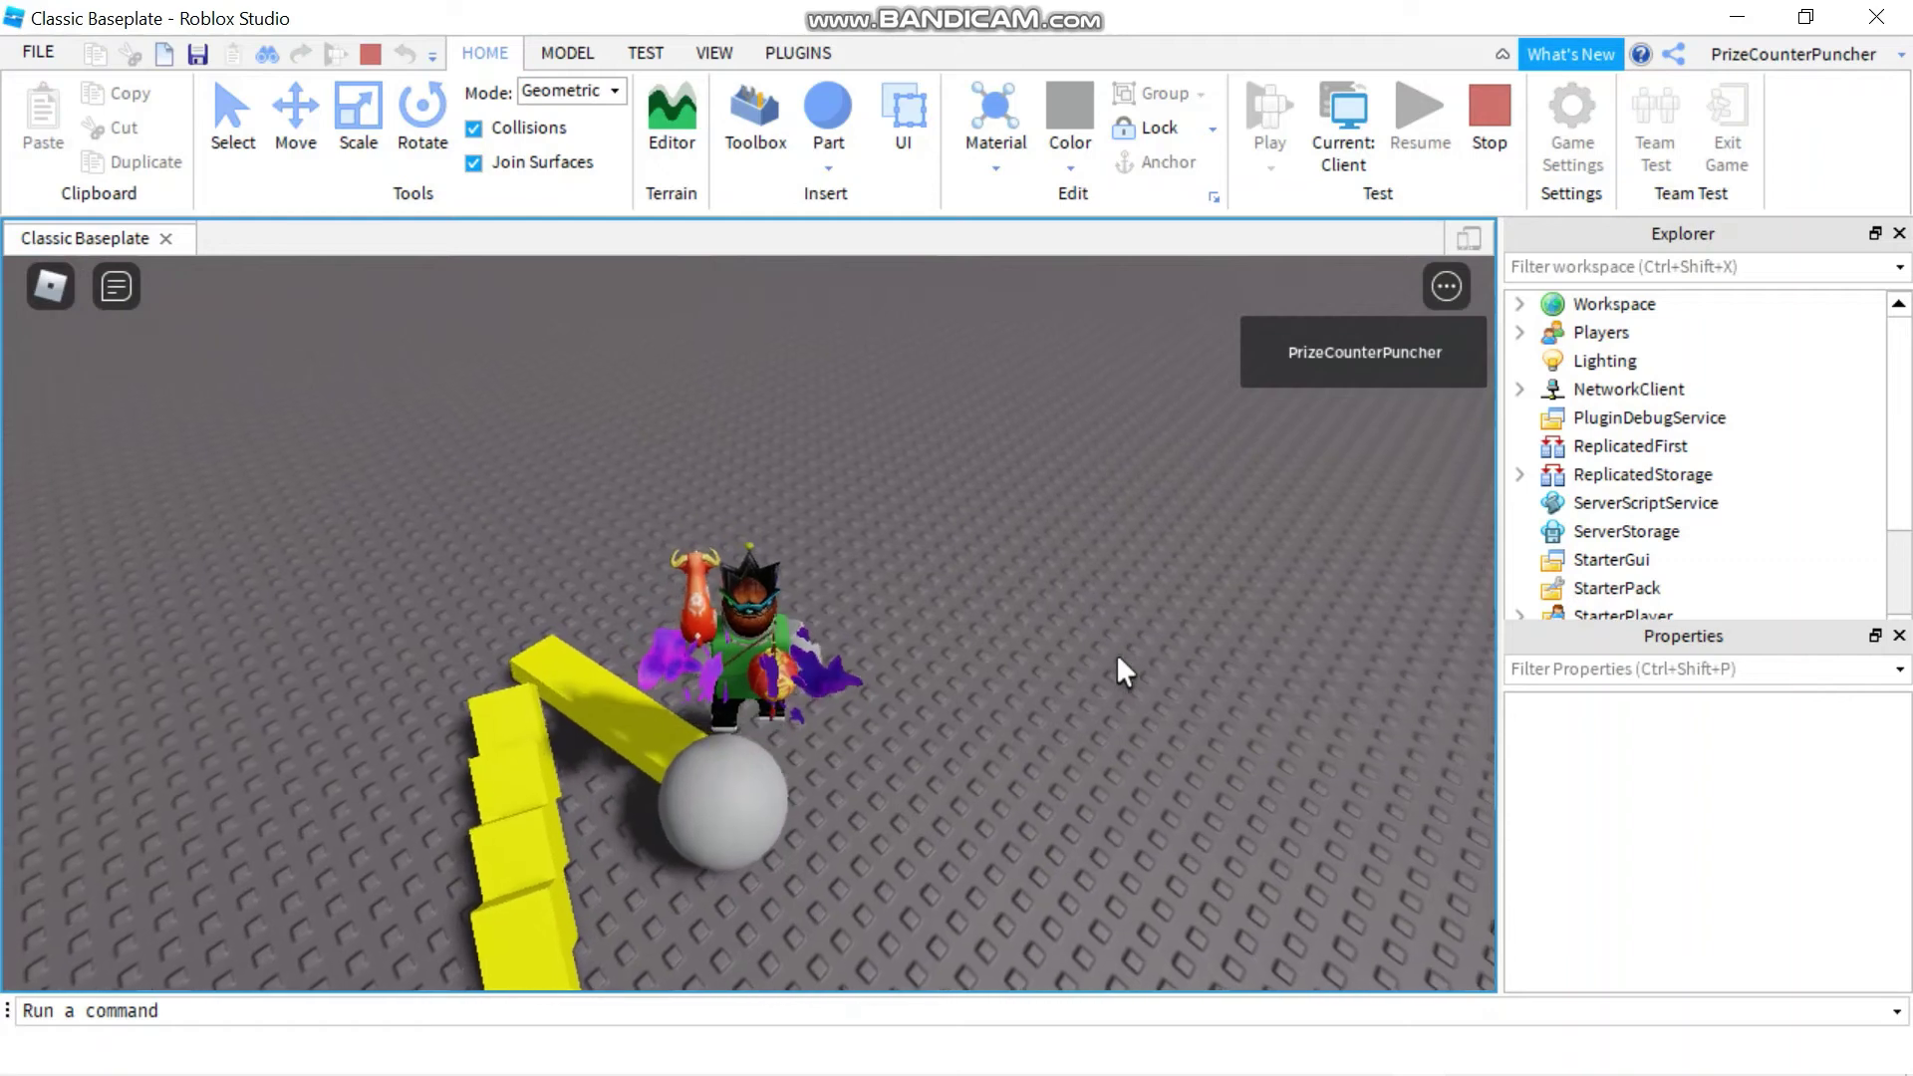
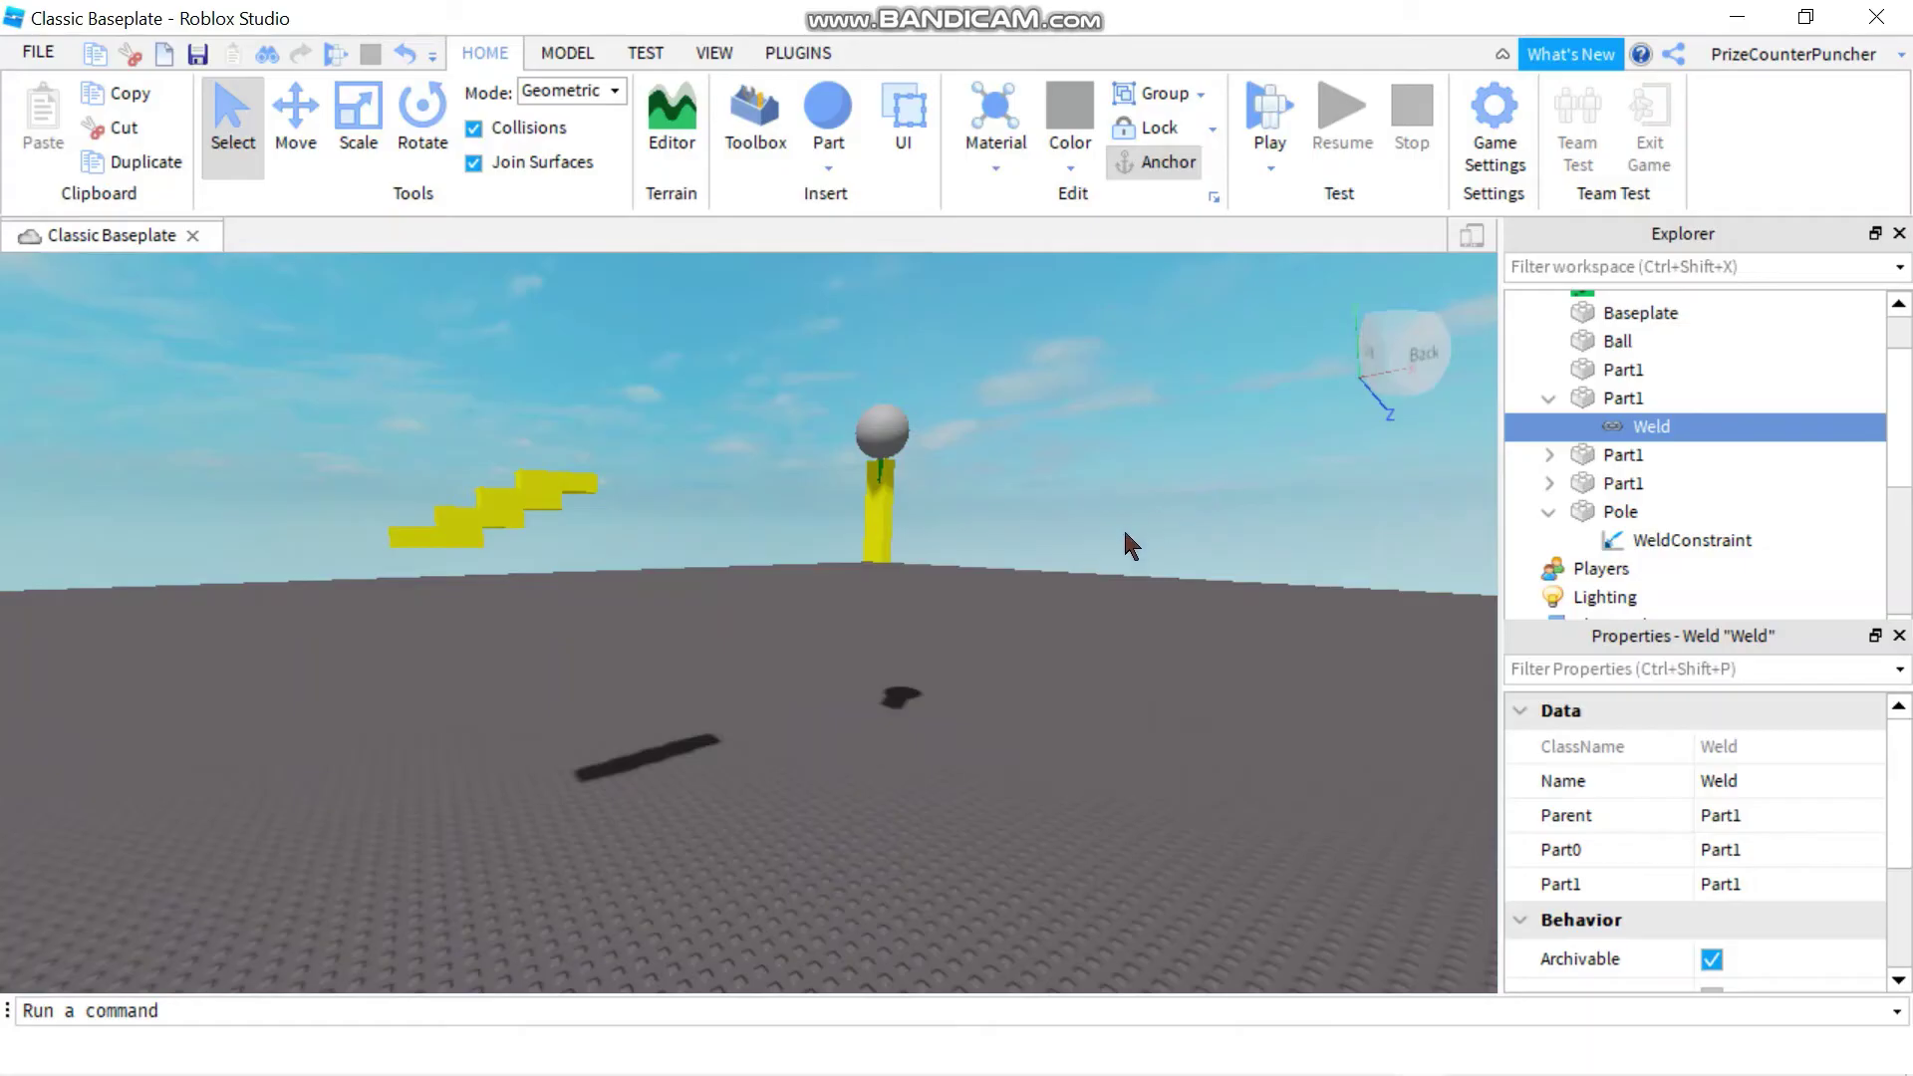
Delete the Weld objects from the three Part1 stair blocks that contain them and collapse the Pole part.
key(Delete)
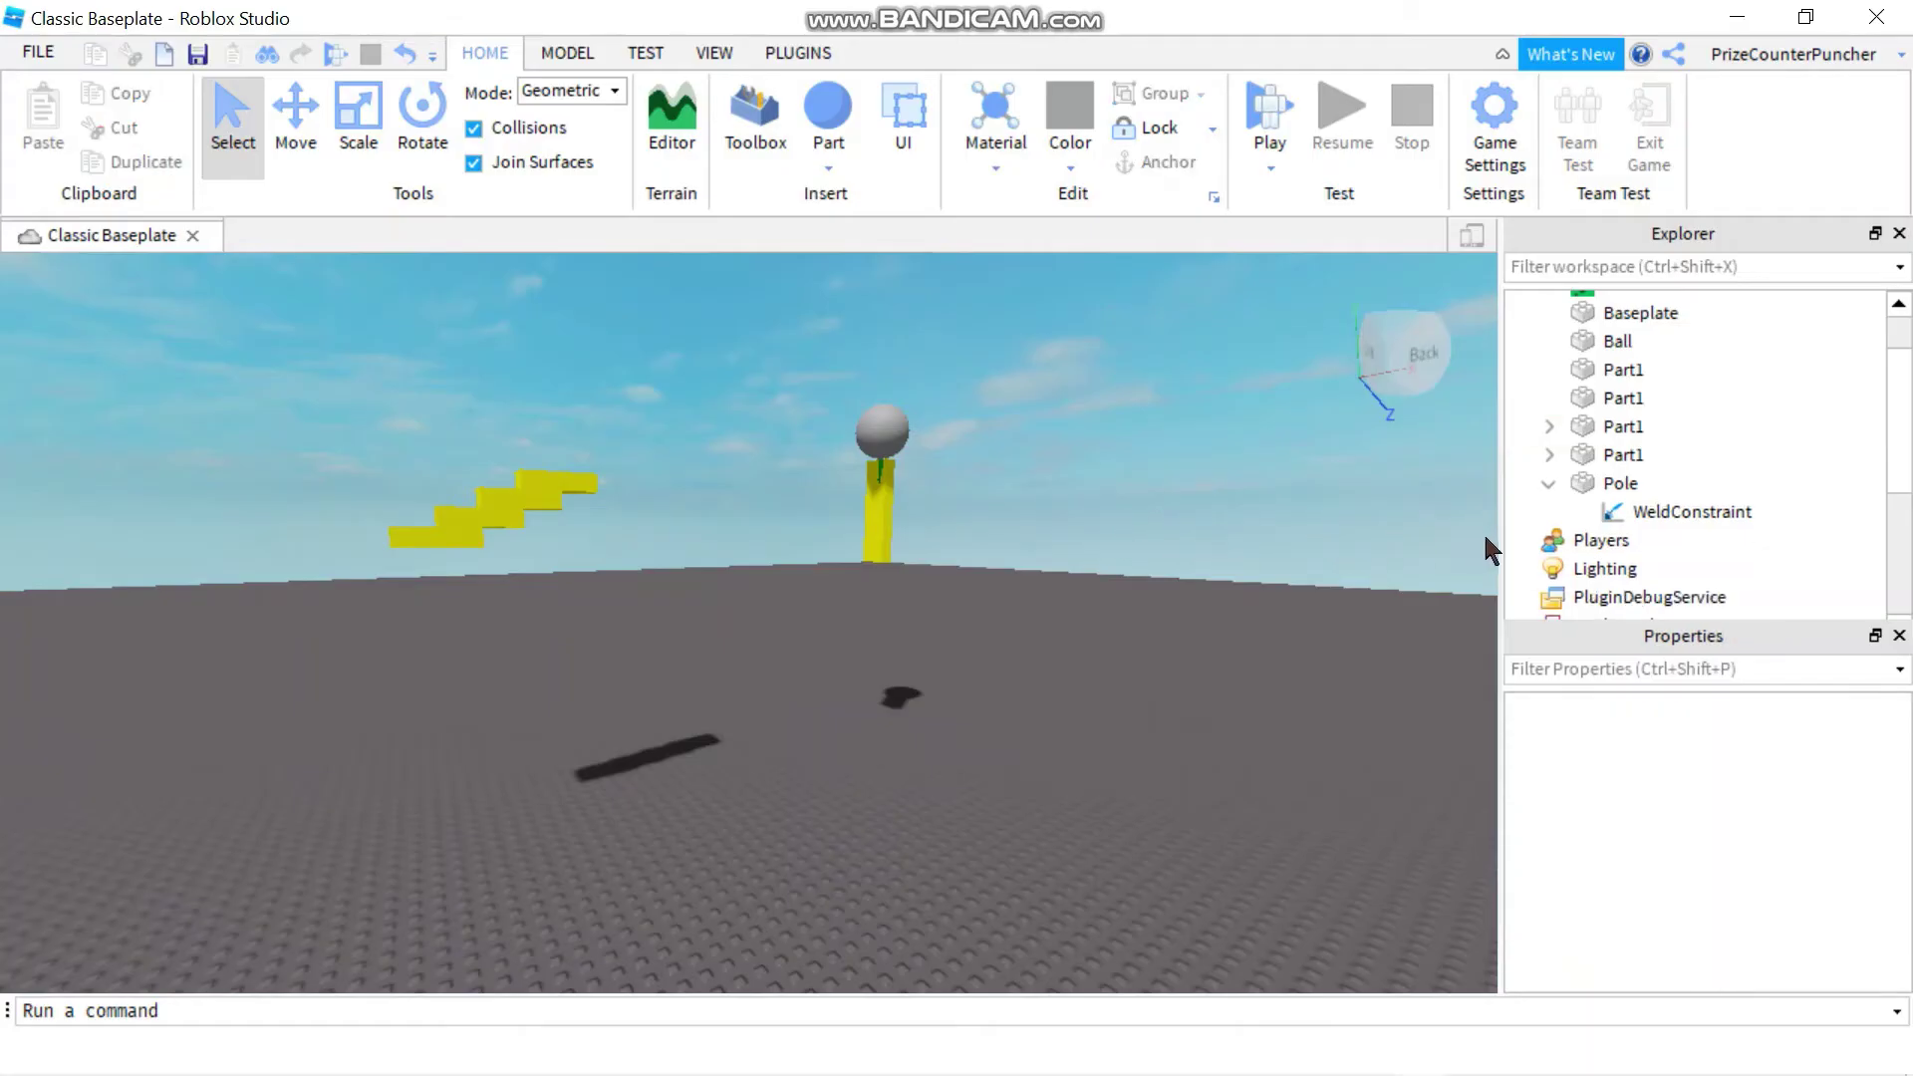
click(1547, 428)
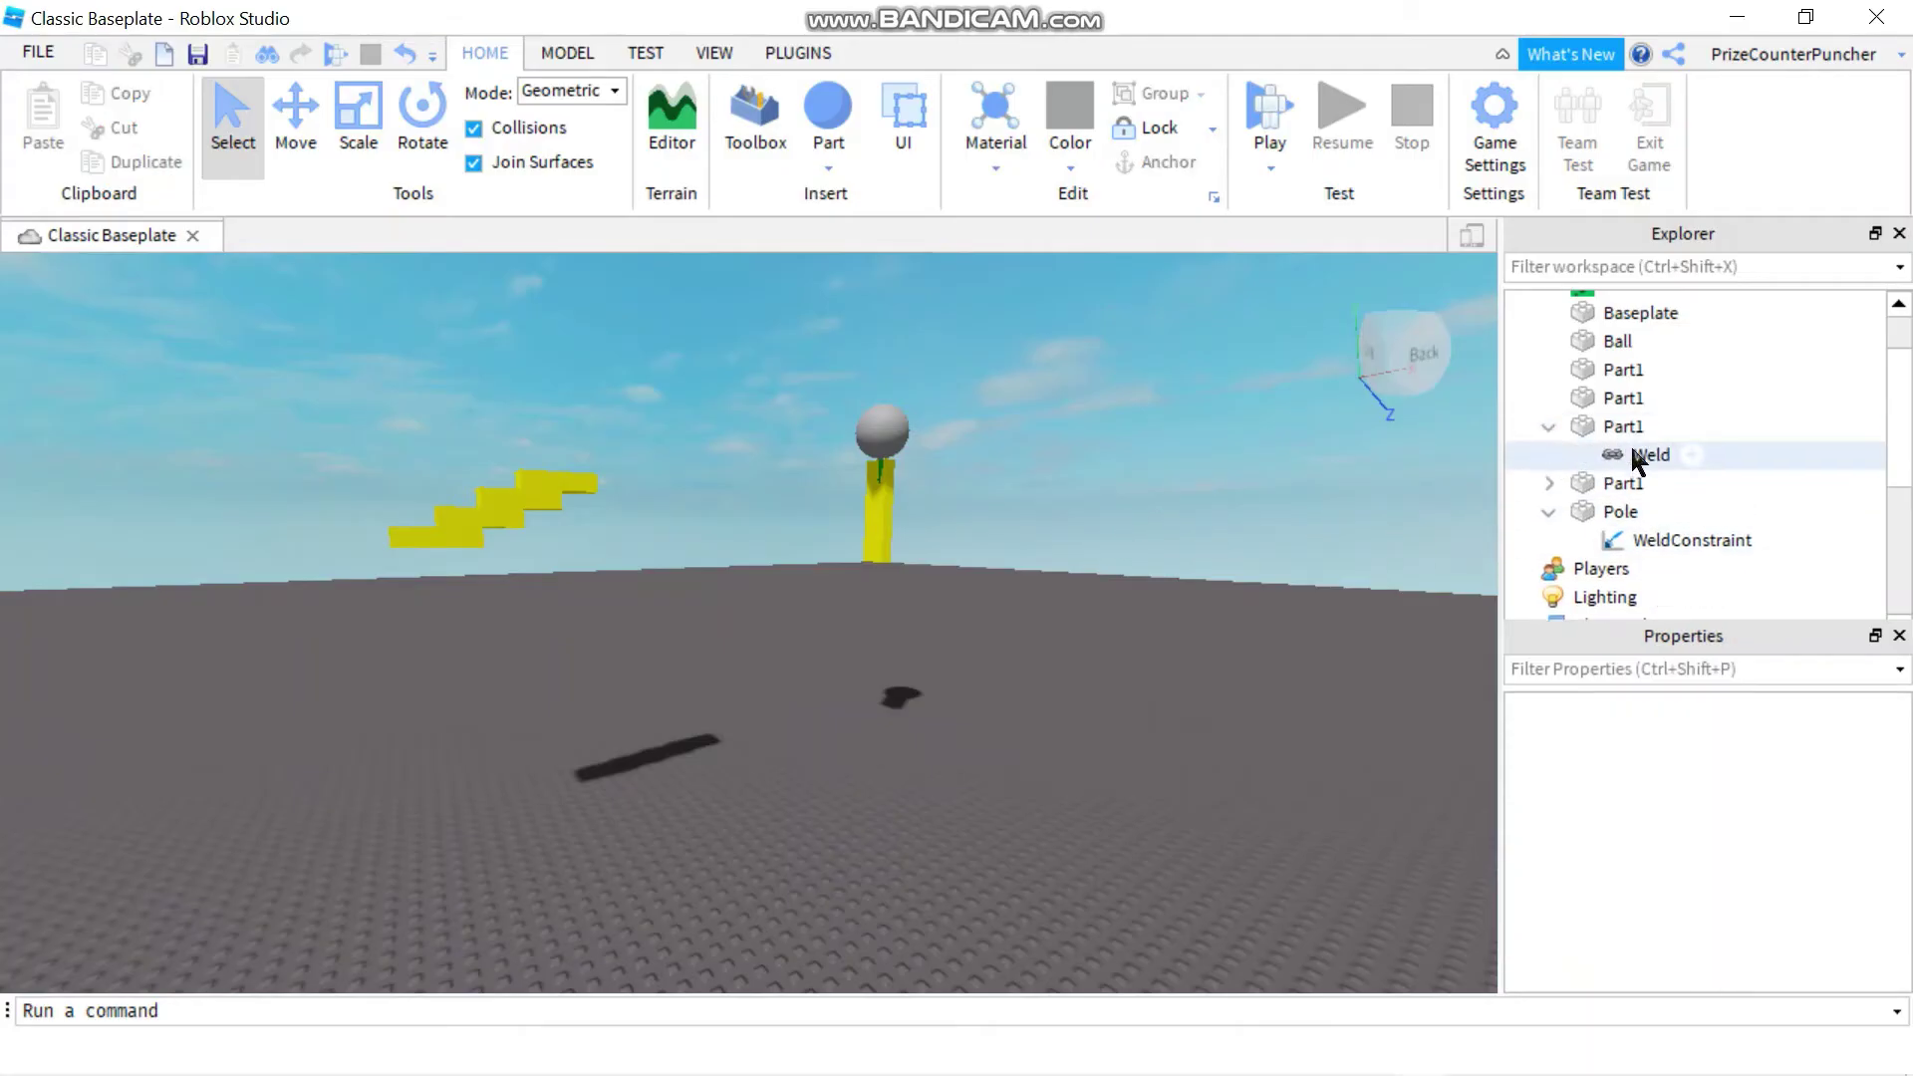
click(1634, 454)
key(Delete)
click(1547, 454)
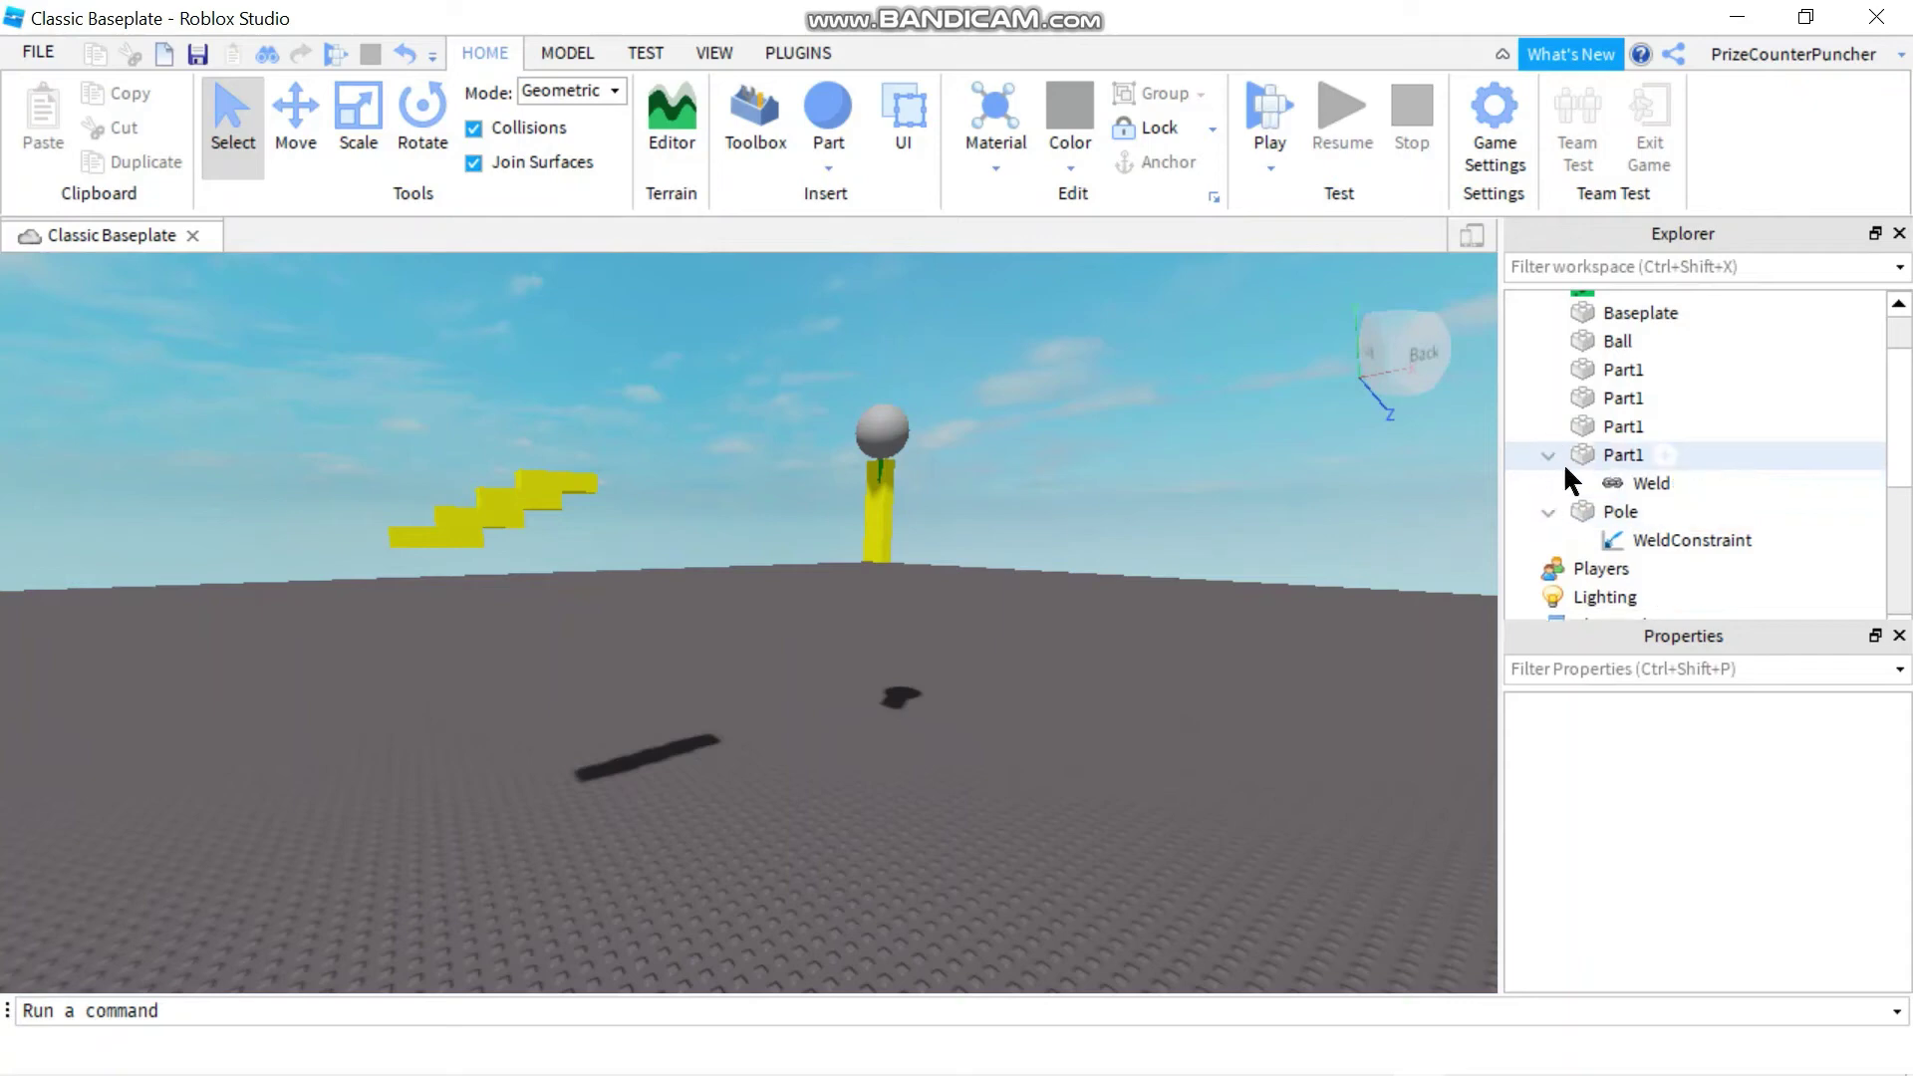
click(1642, 484)
key(Delete)
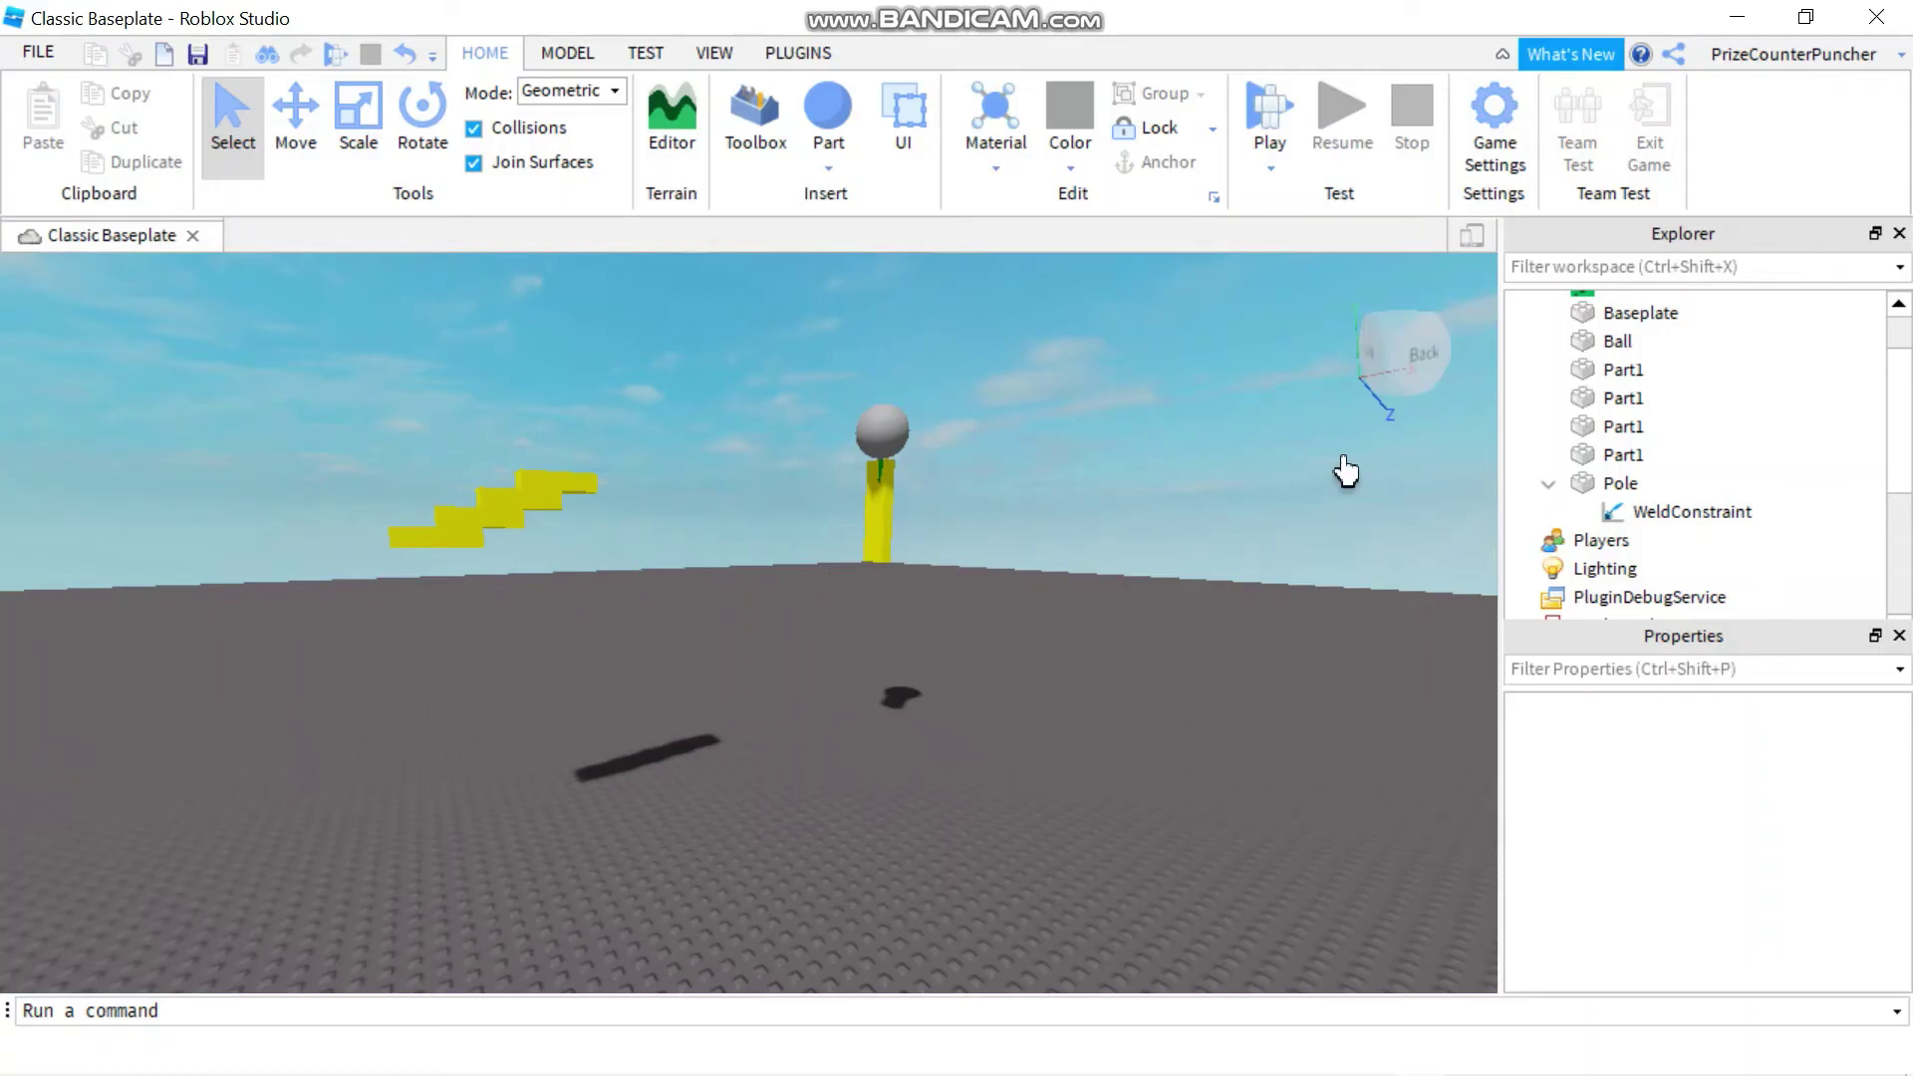
click(1546, 483)
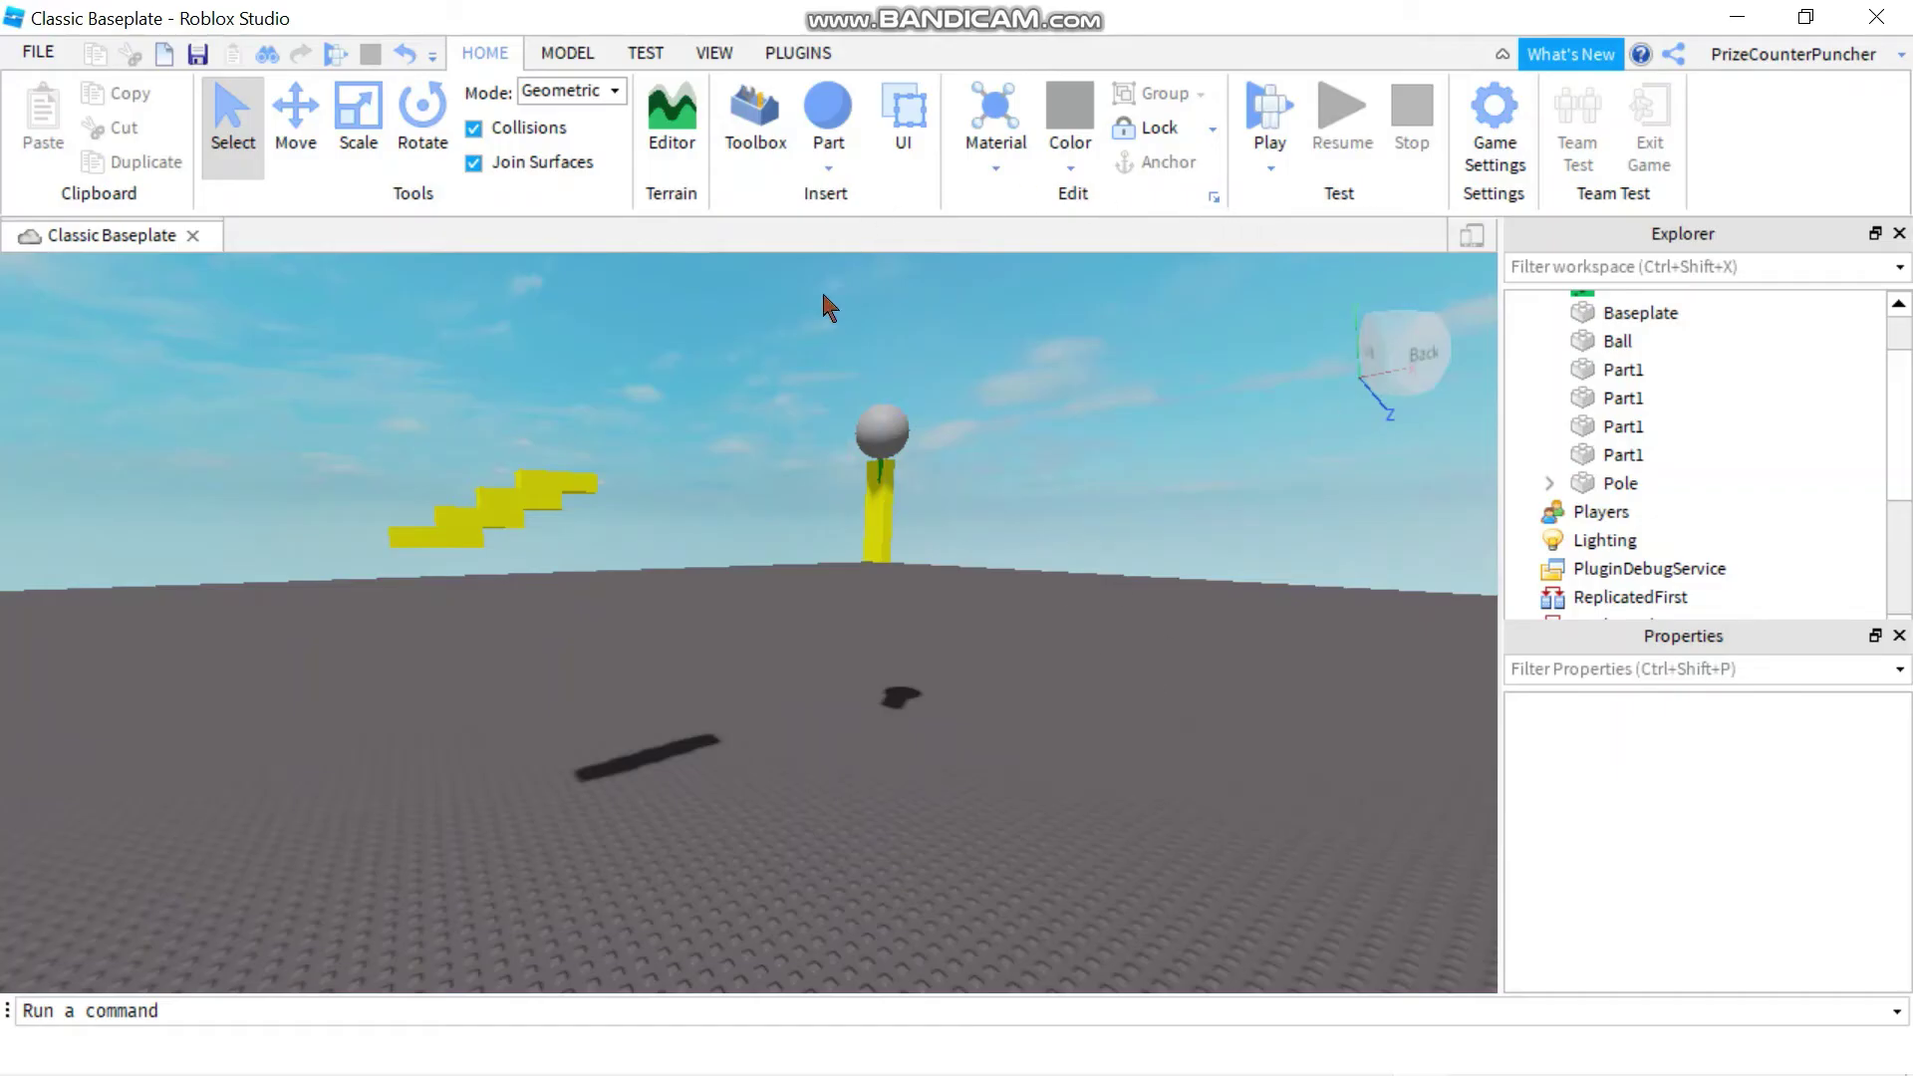
Weld all four Part1 stair blocks together with the Weld constraint.
click(571, 53)
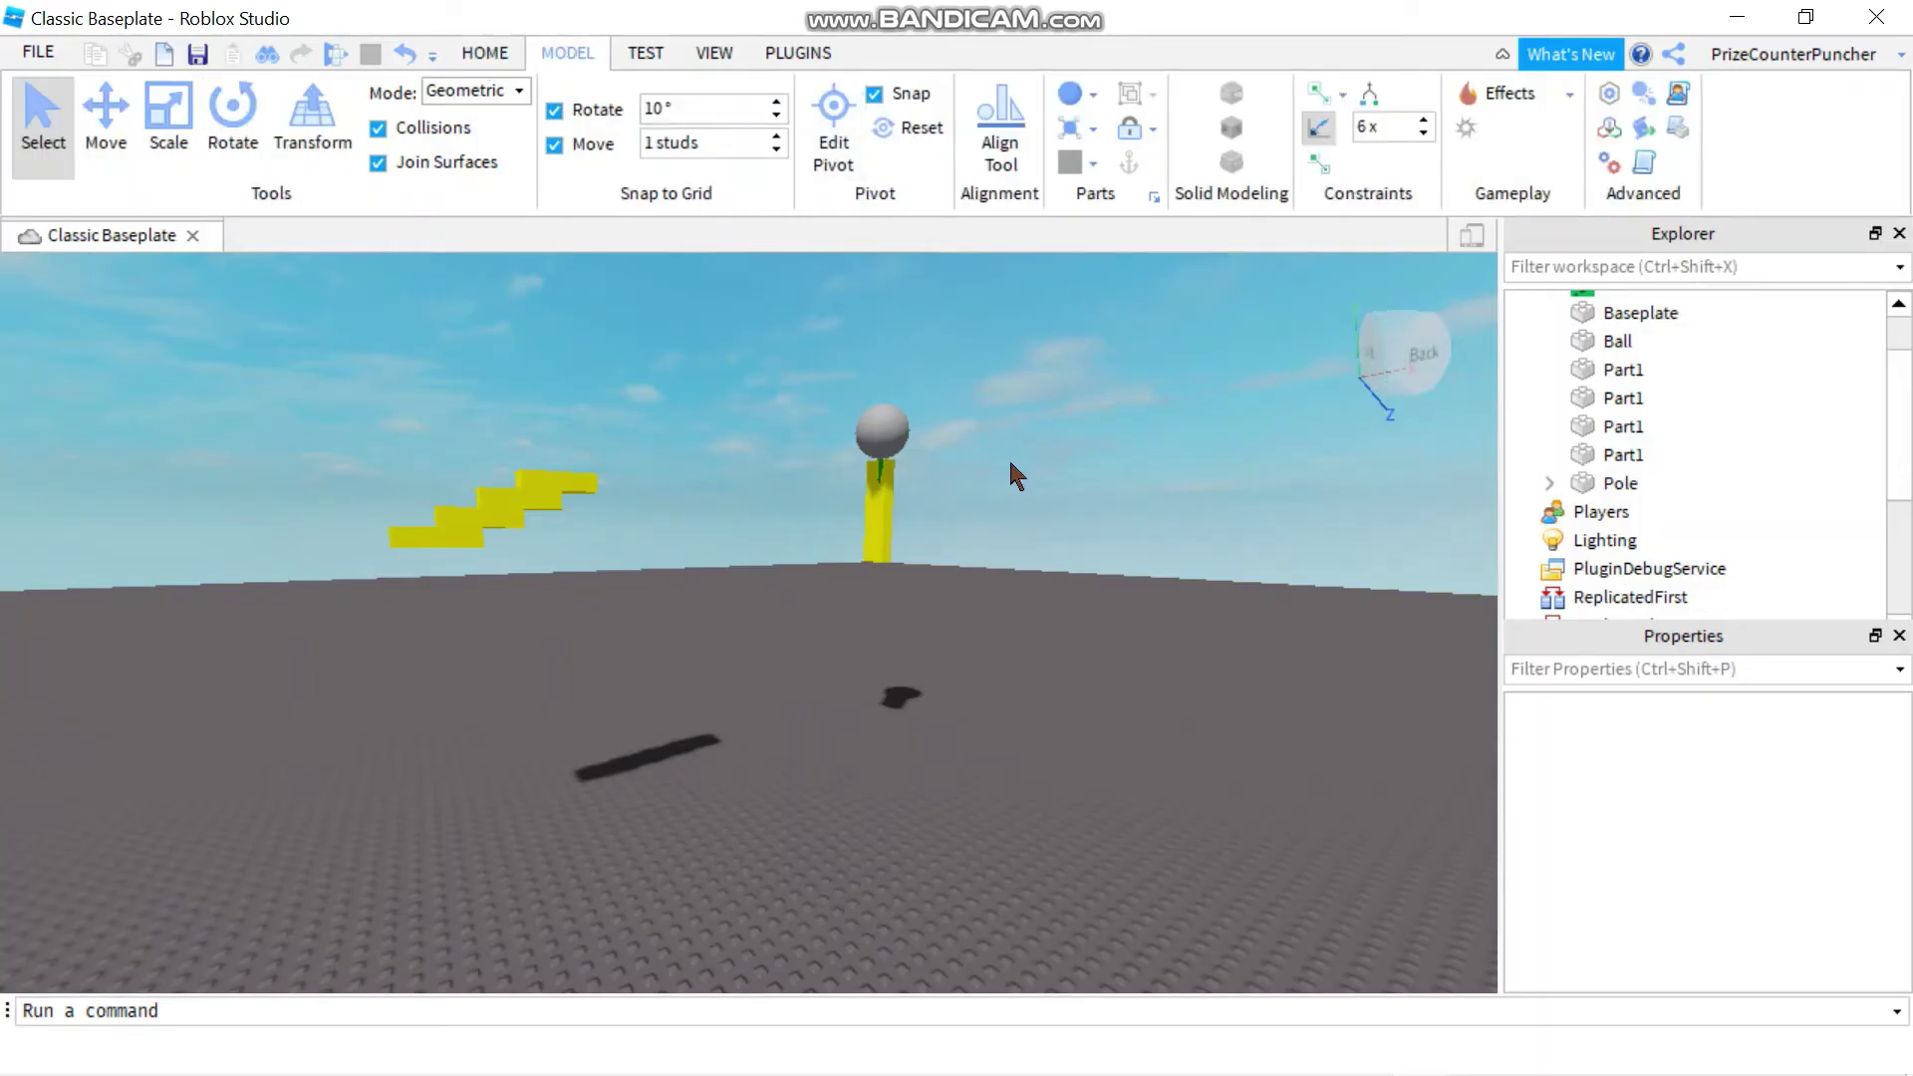
click(1344, 94)
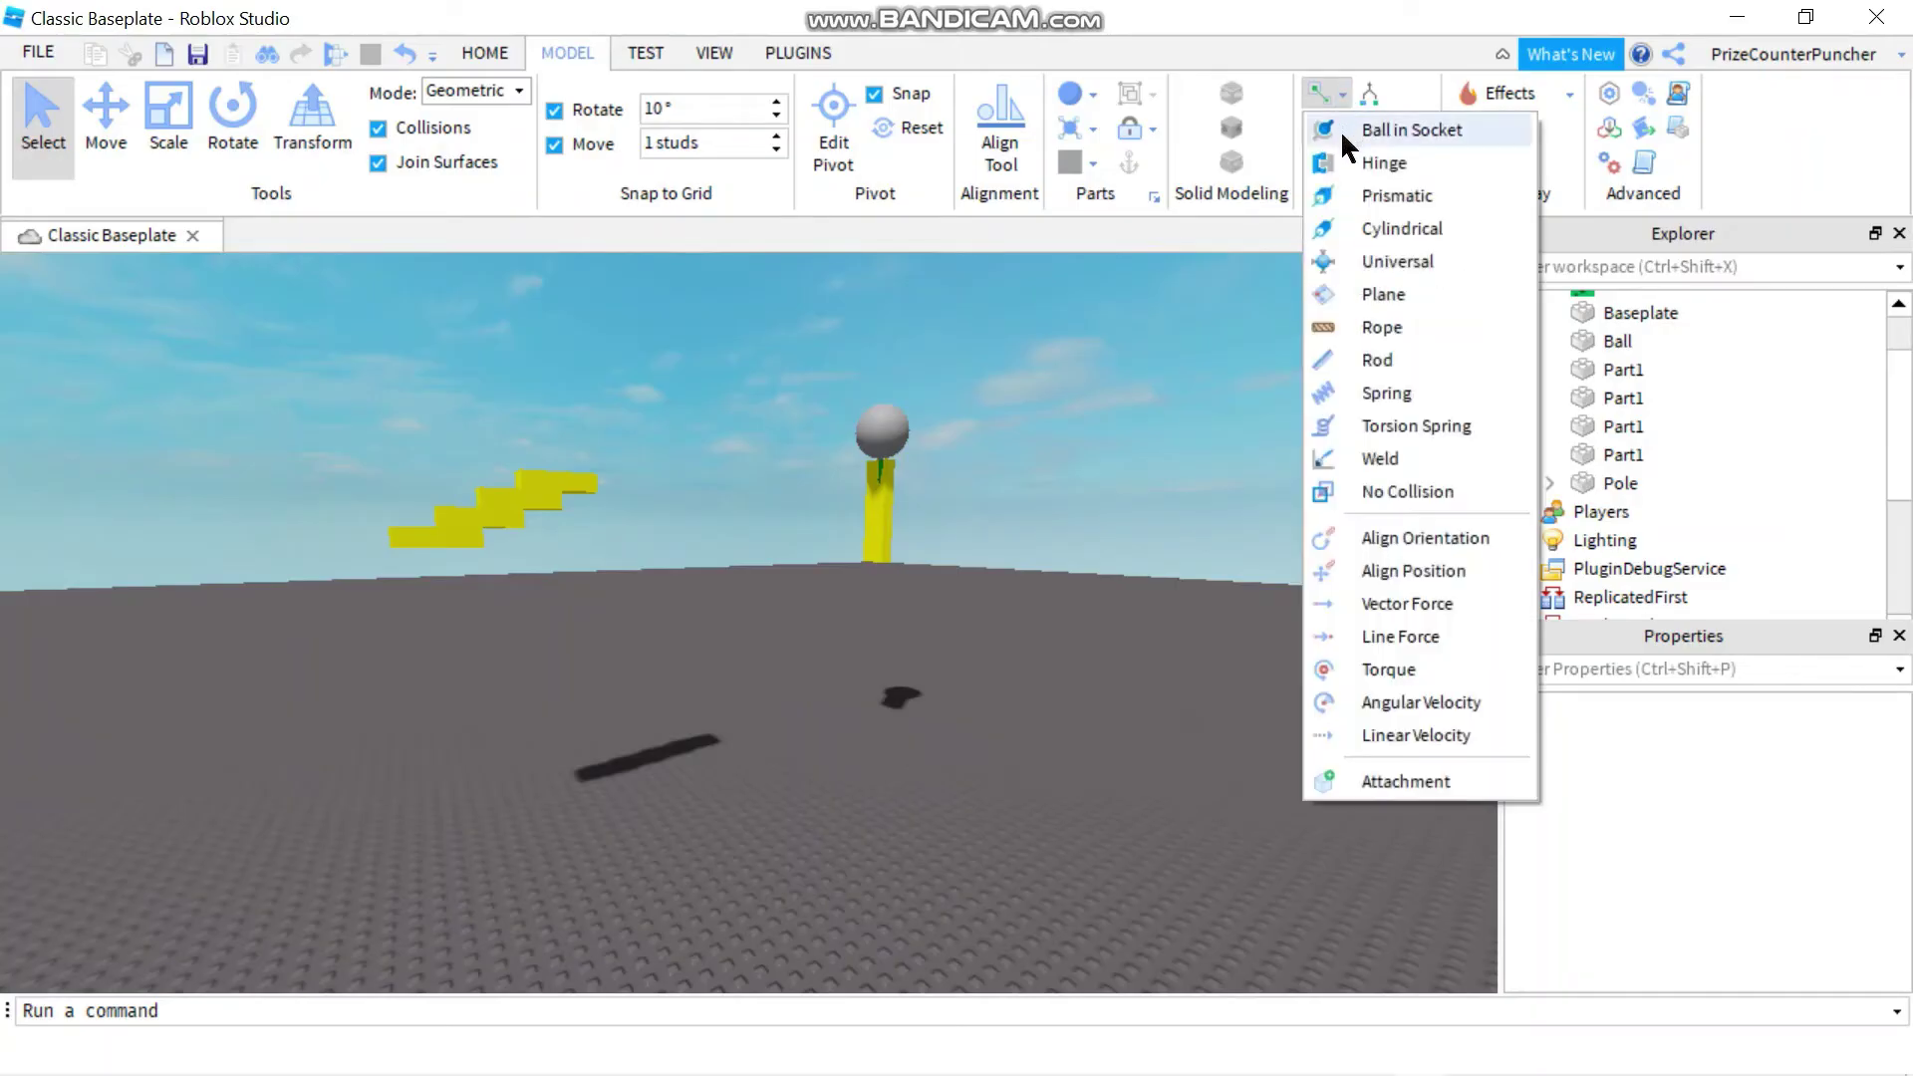
click(1392, 459)
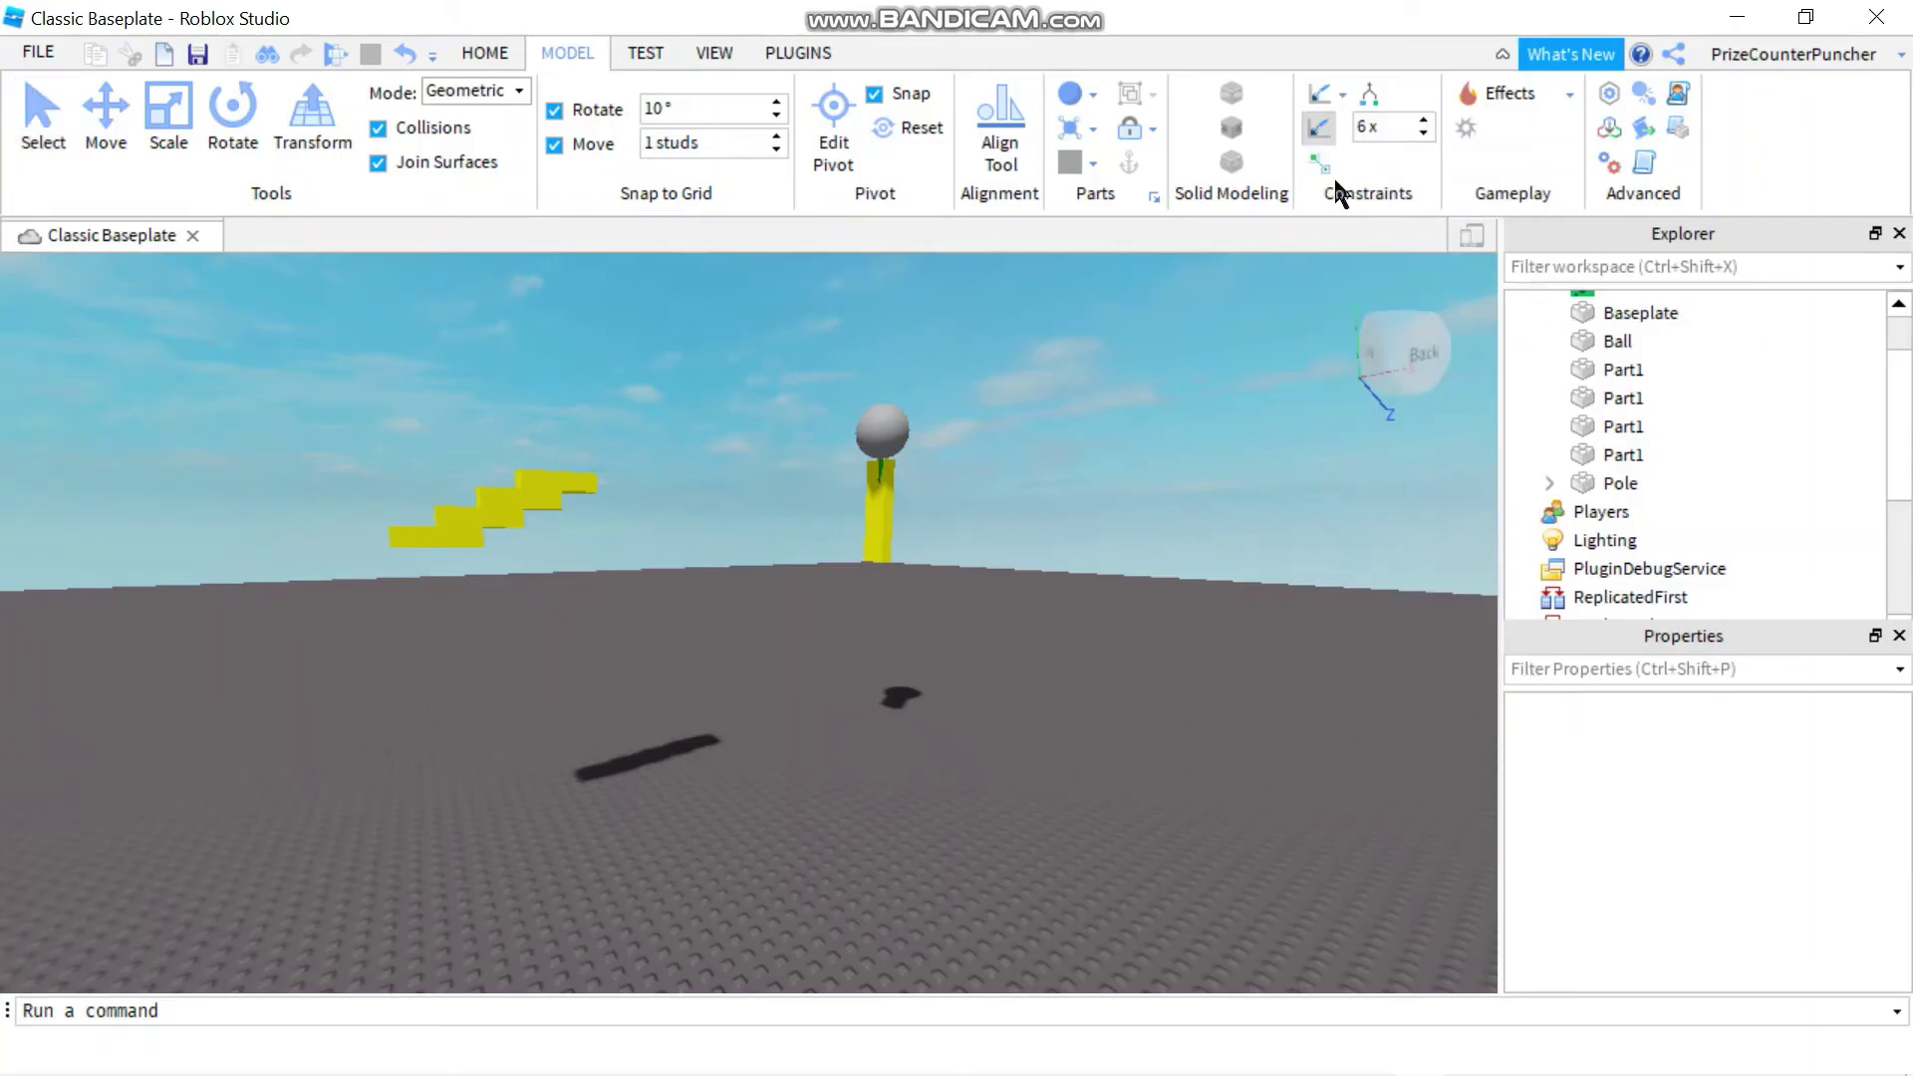
click(1625, 371)
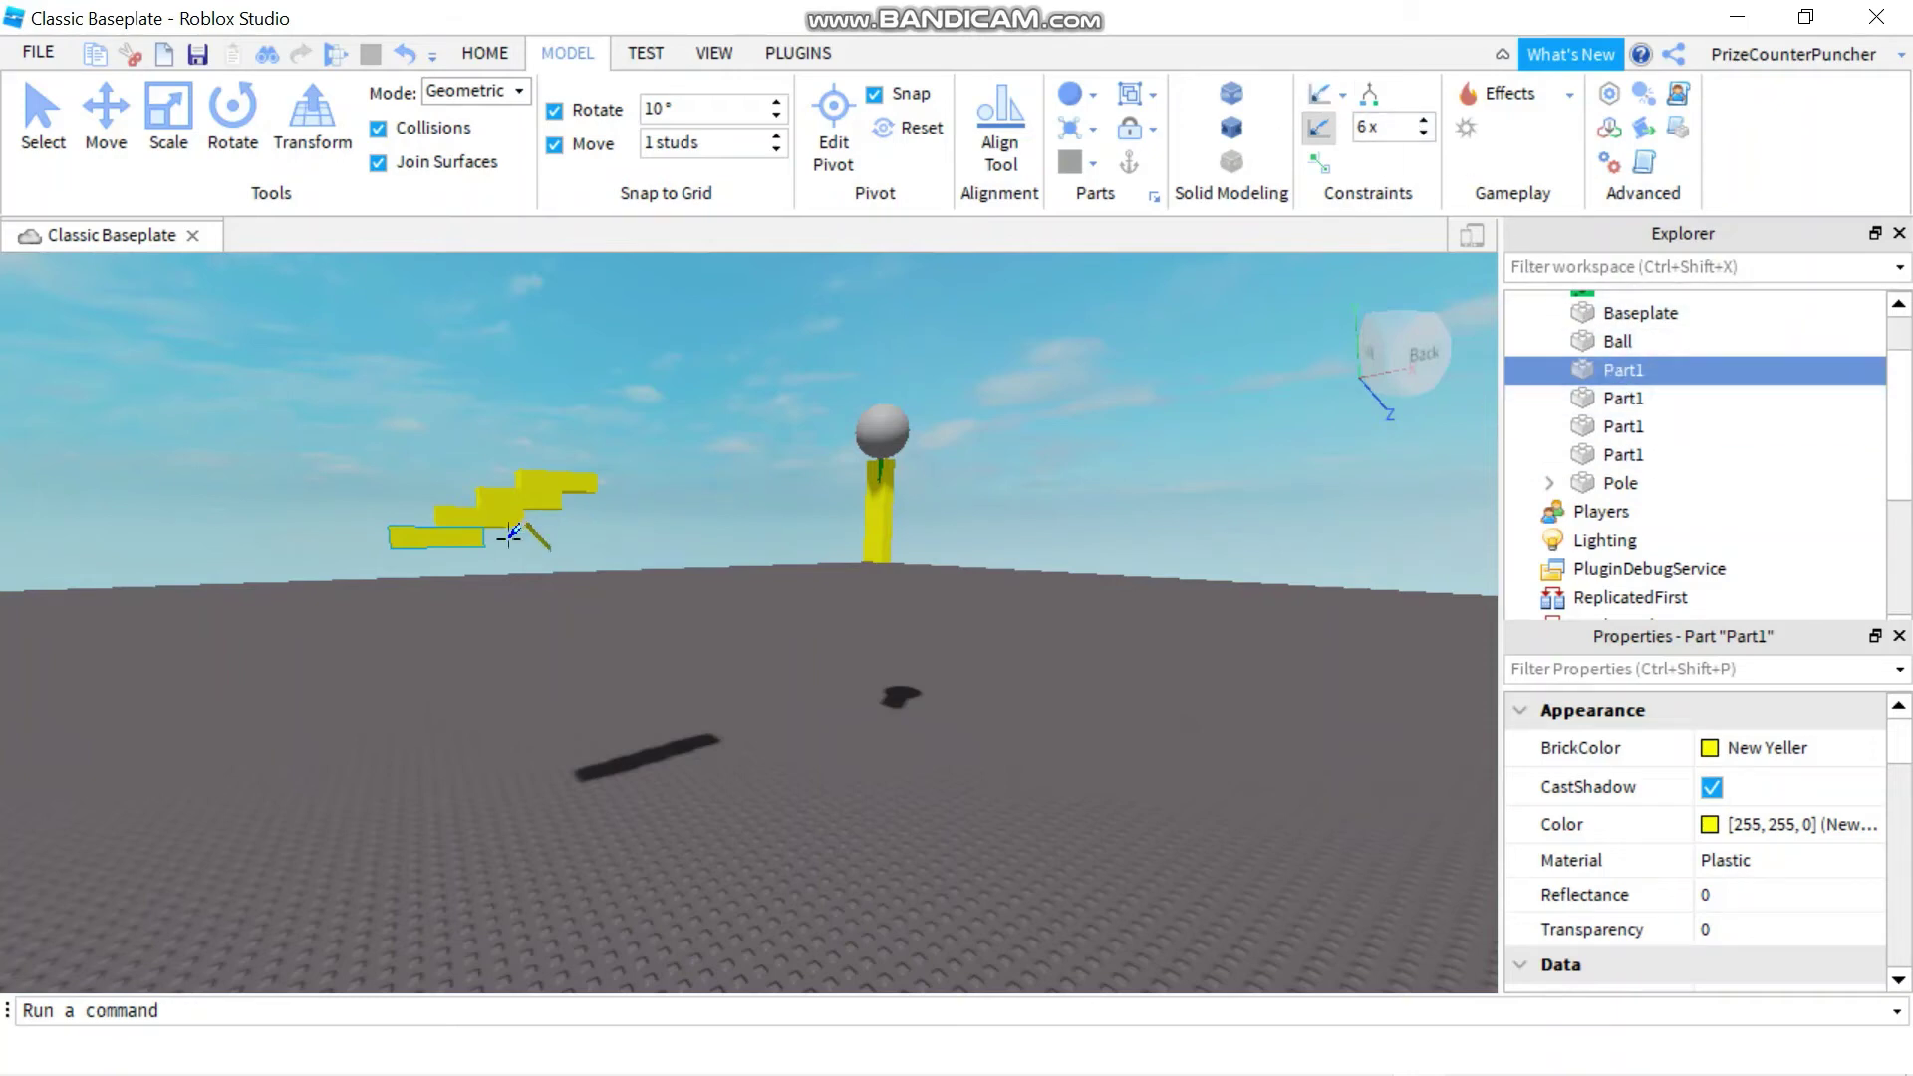
shift+click(1619, 455)
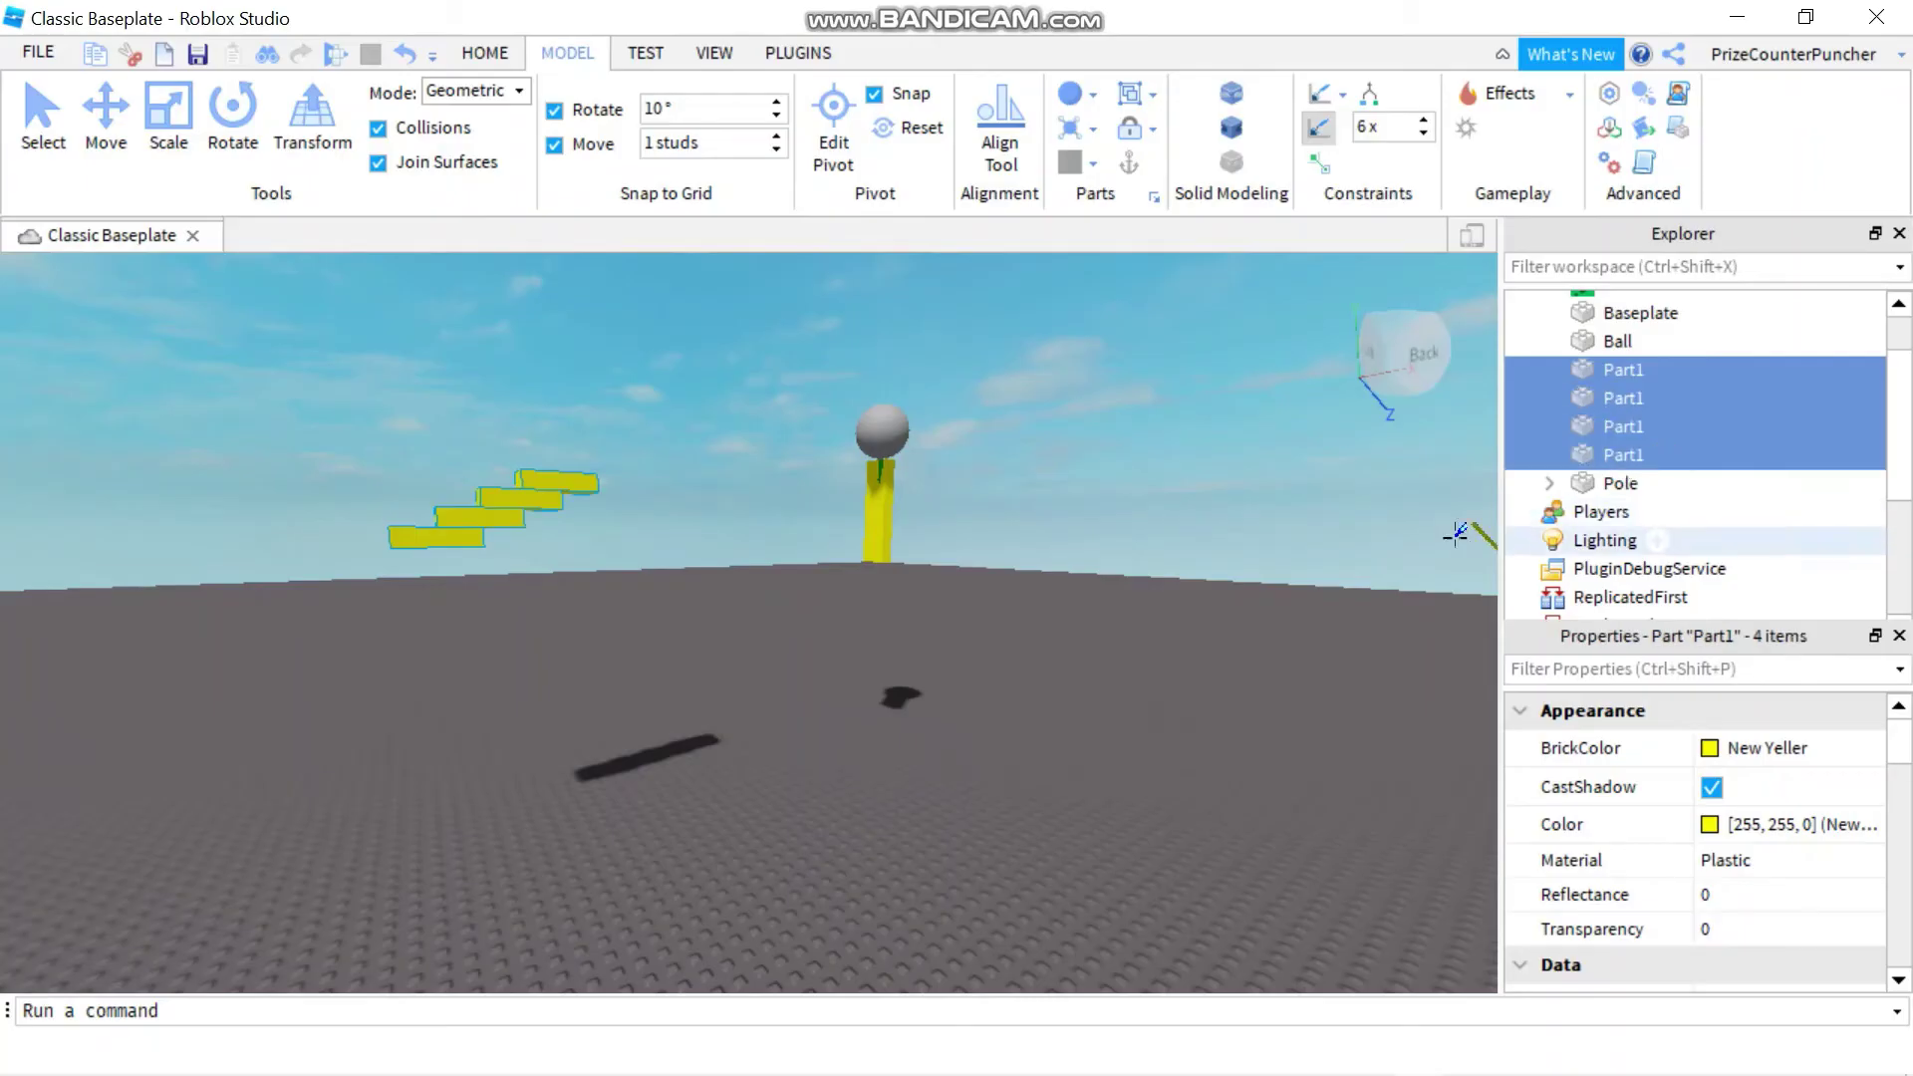
click(1344, 94)
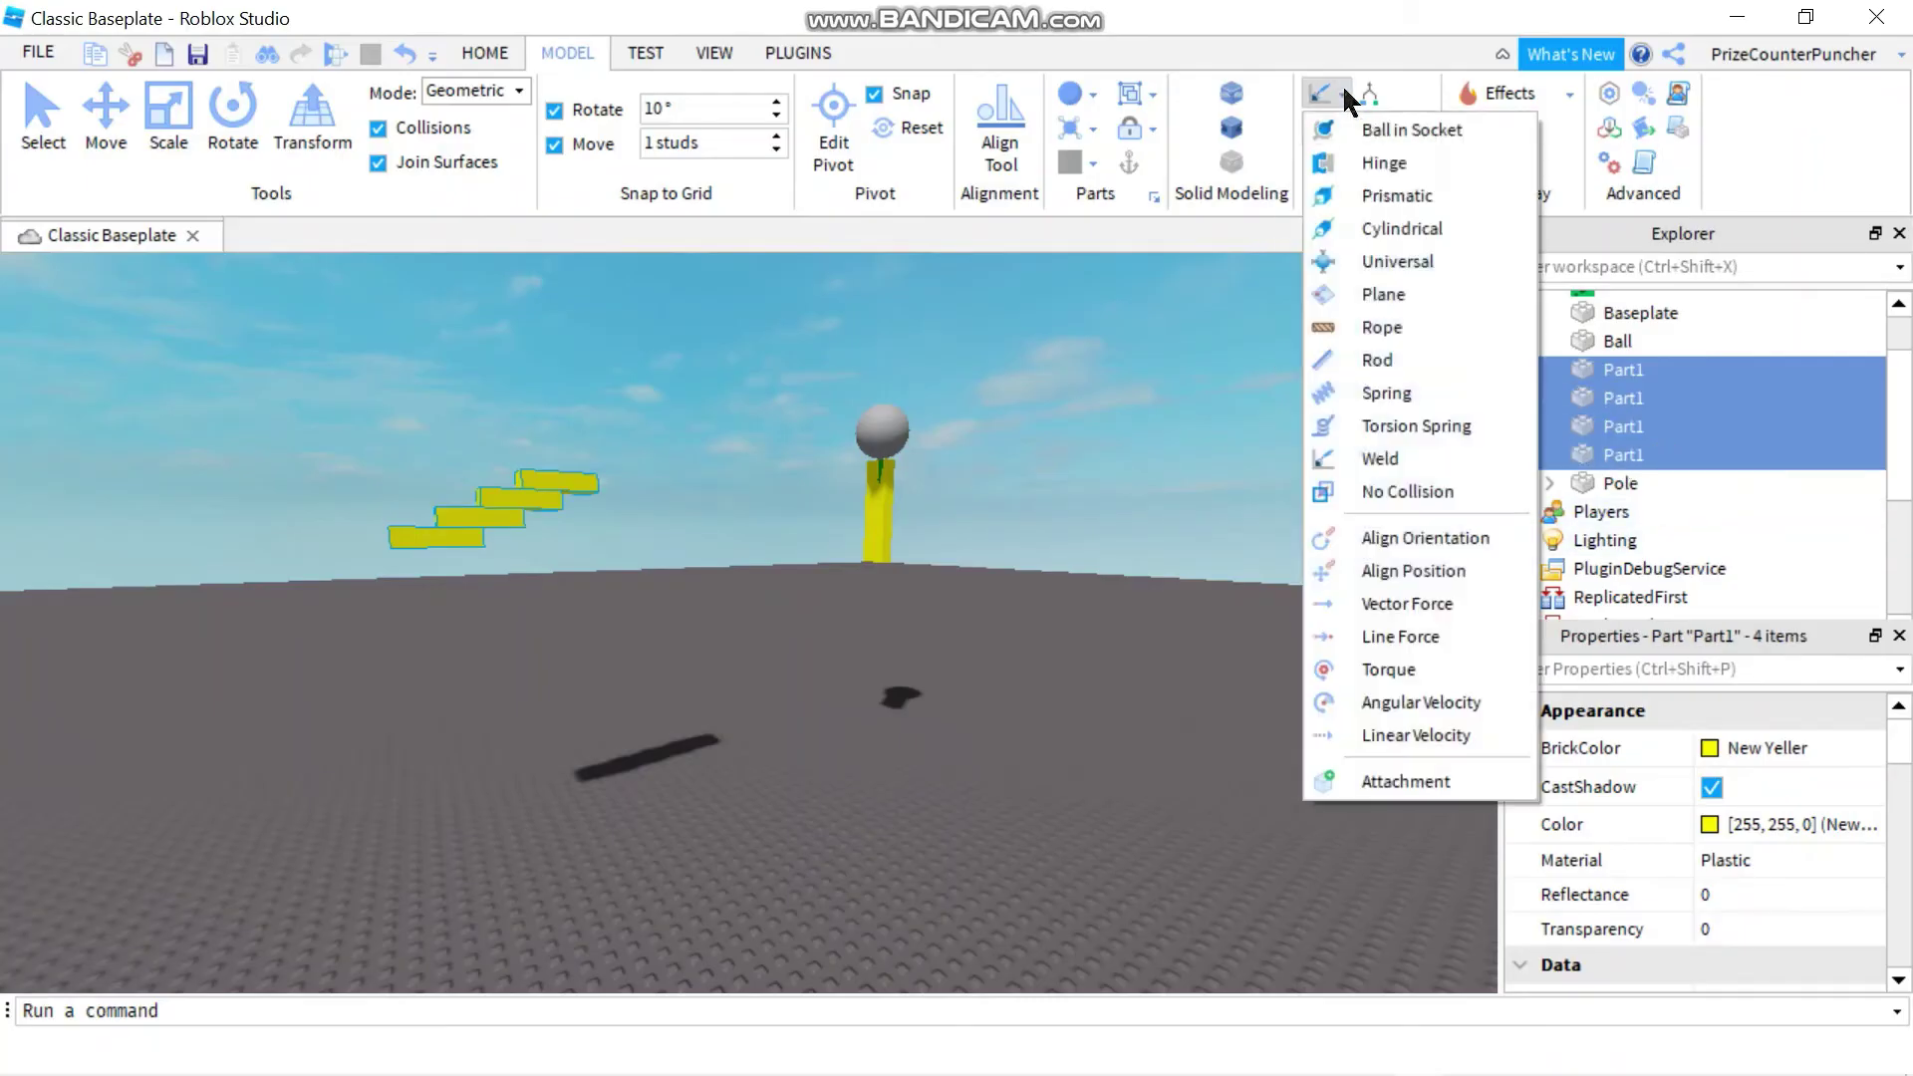
click(1385, 464)
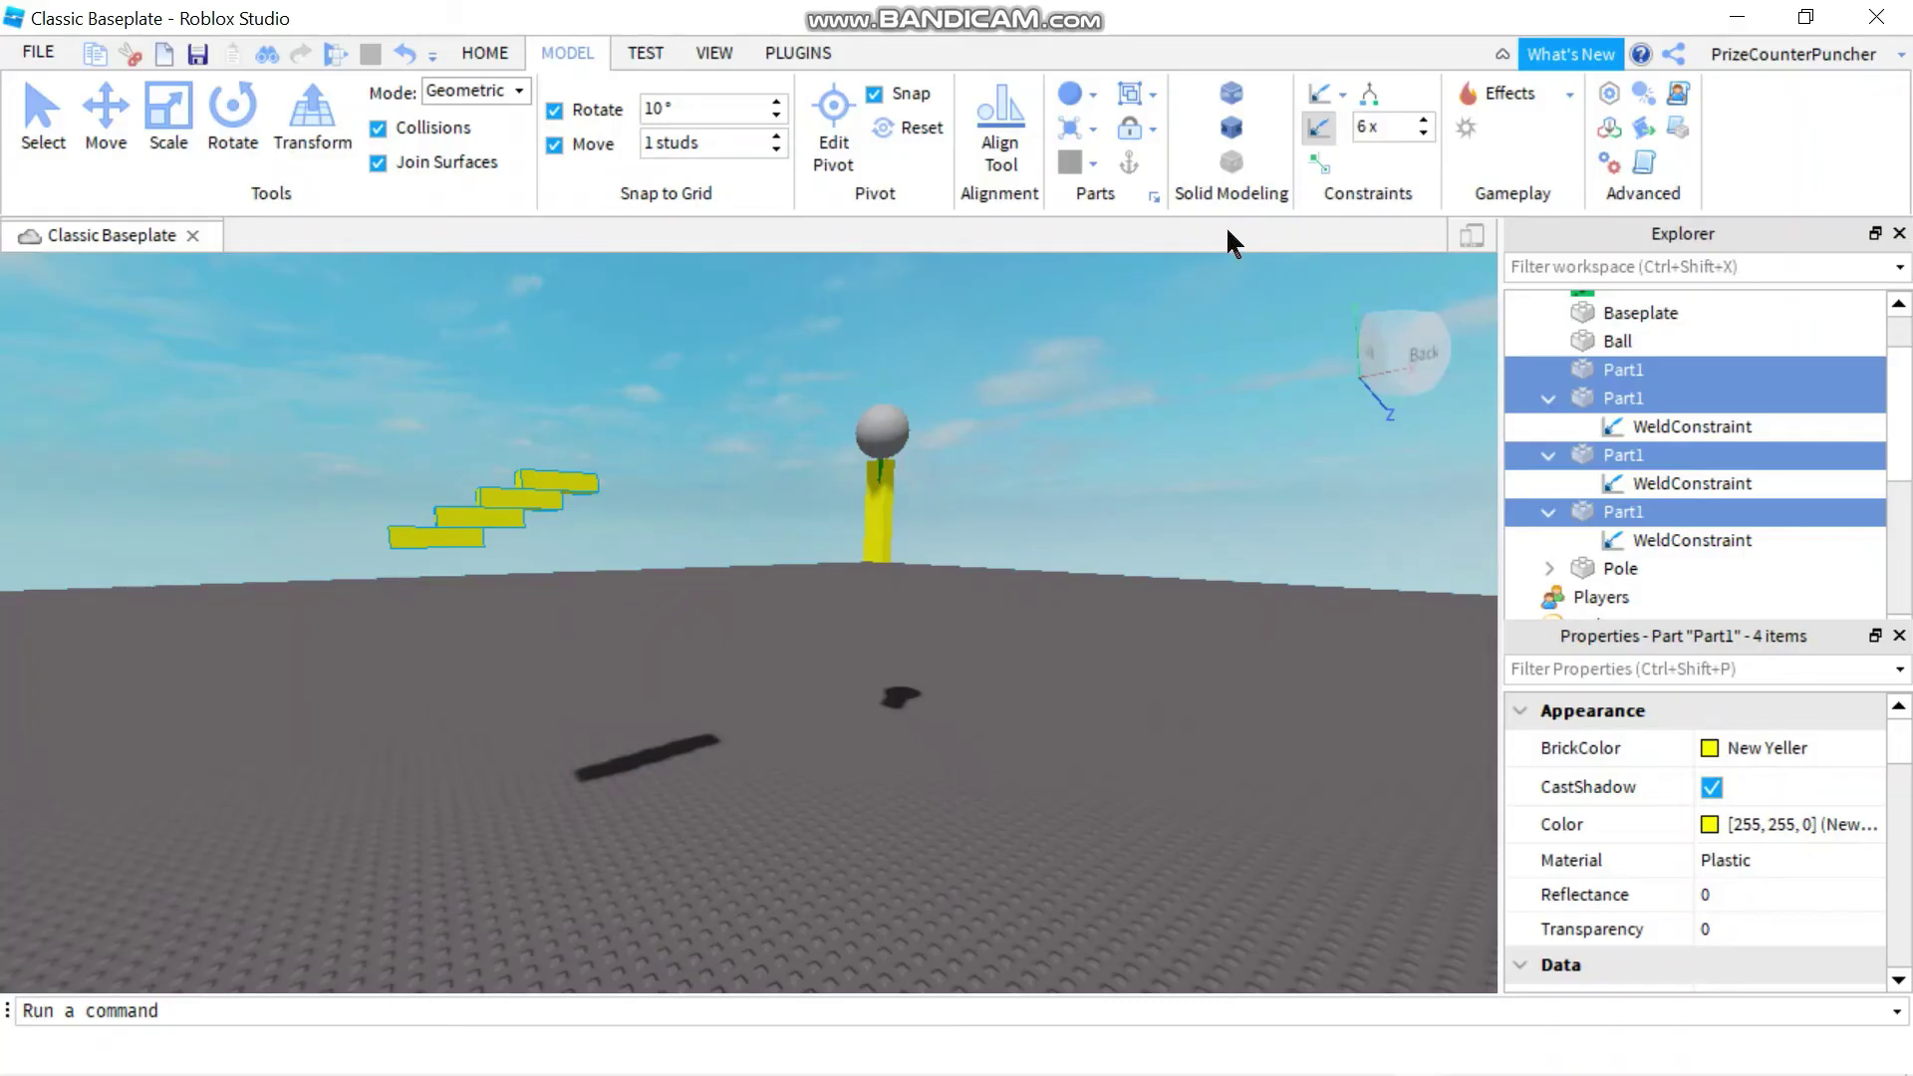
Playtest the place to check that the welded stairs stay joined, and stop the test.
click(333, 54)
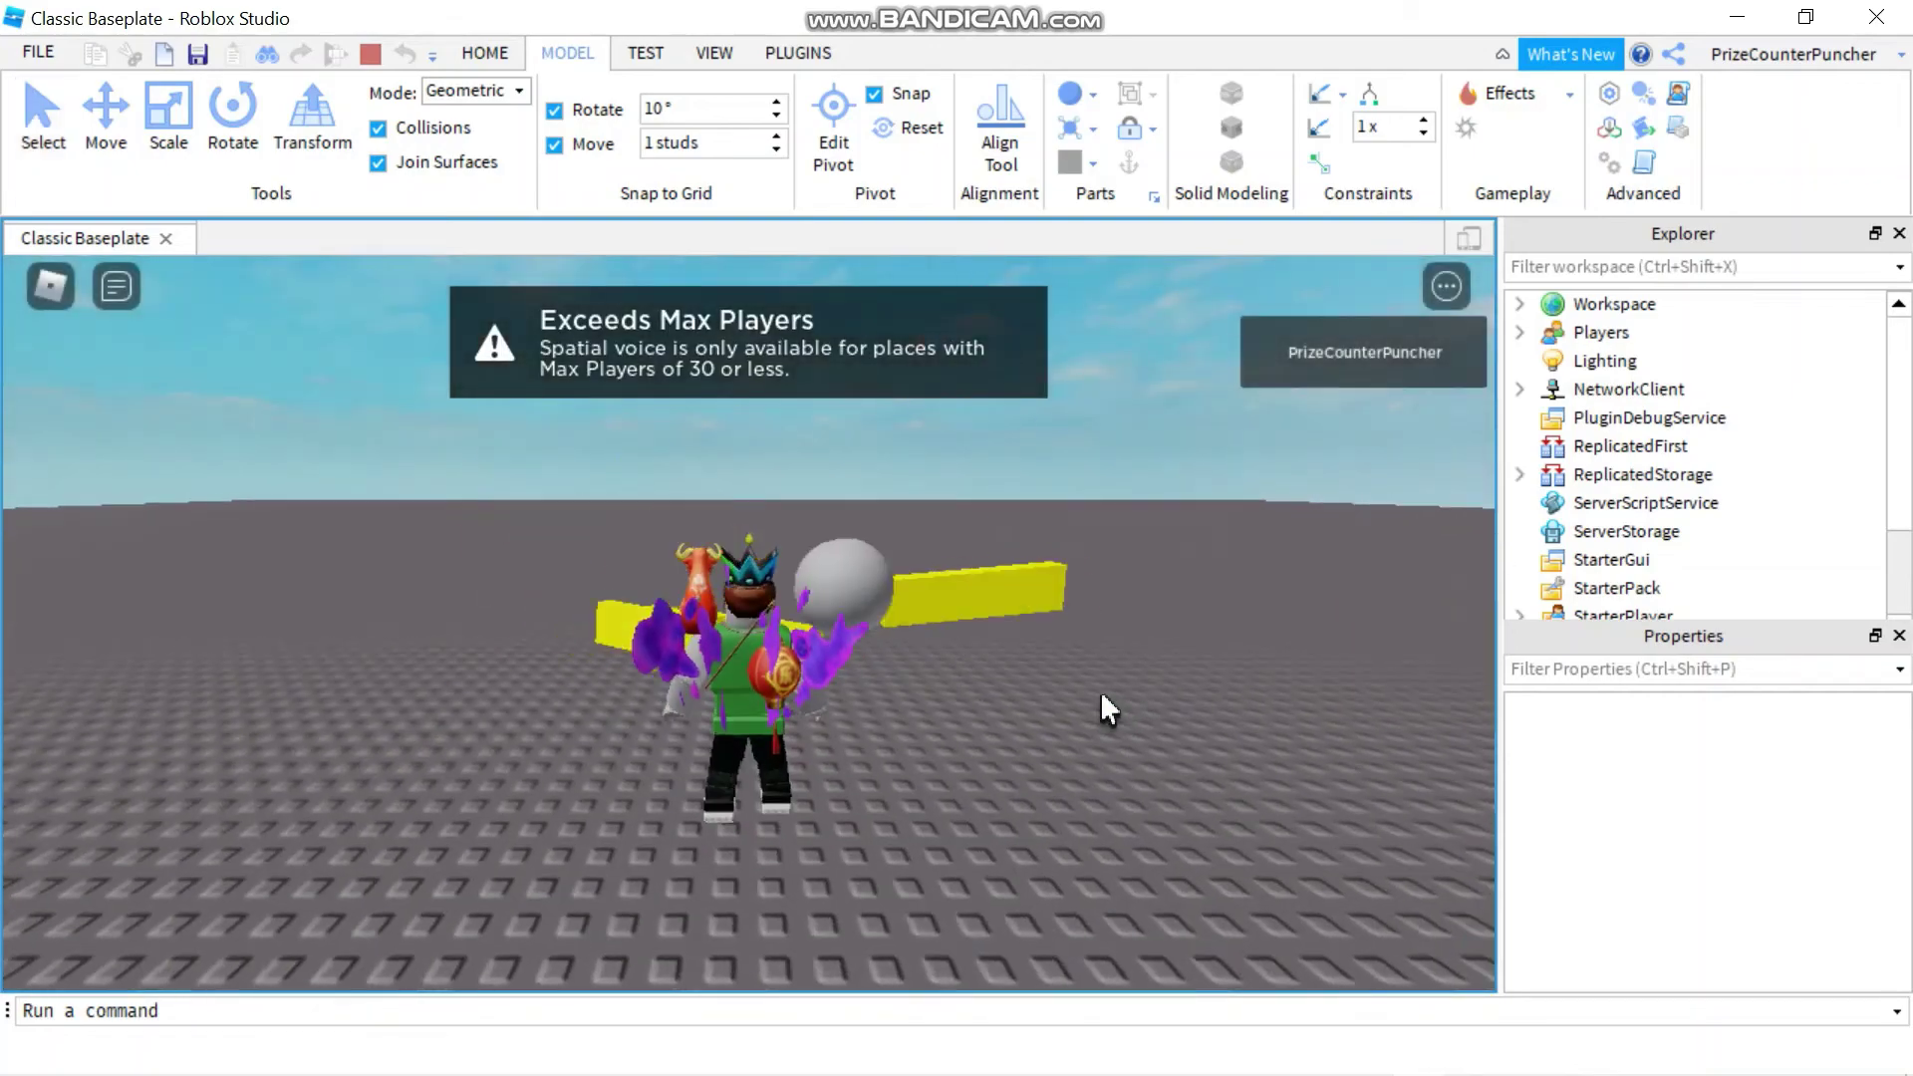
right_drag(1100, 691, 1100, 691)
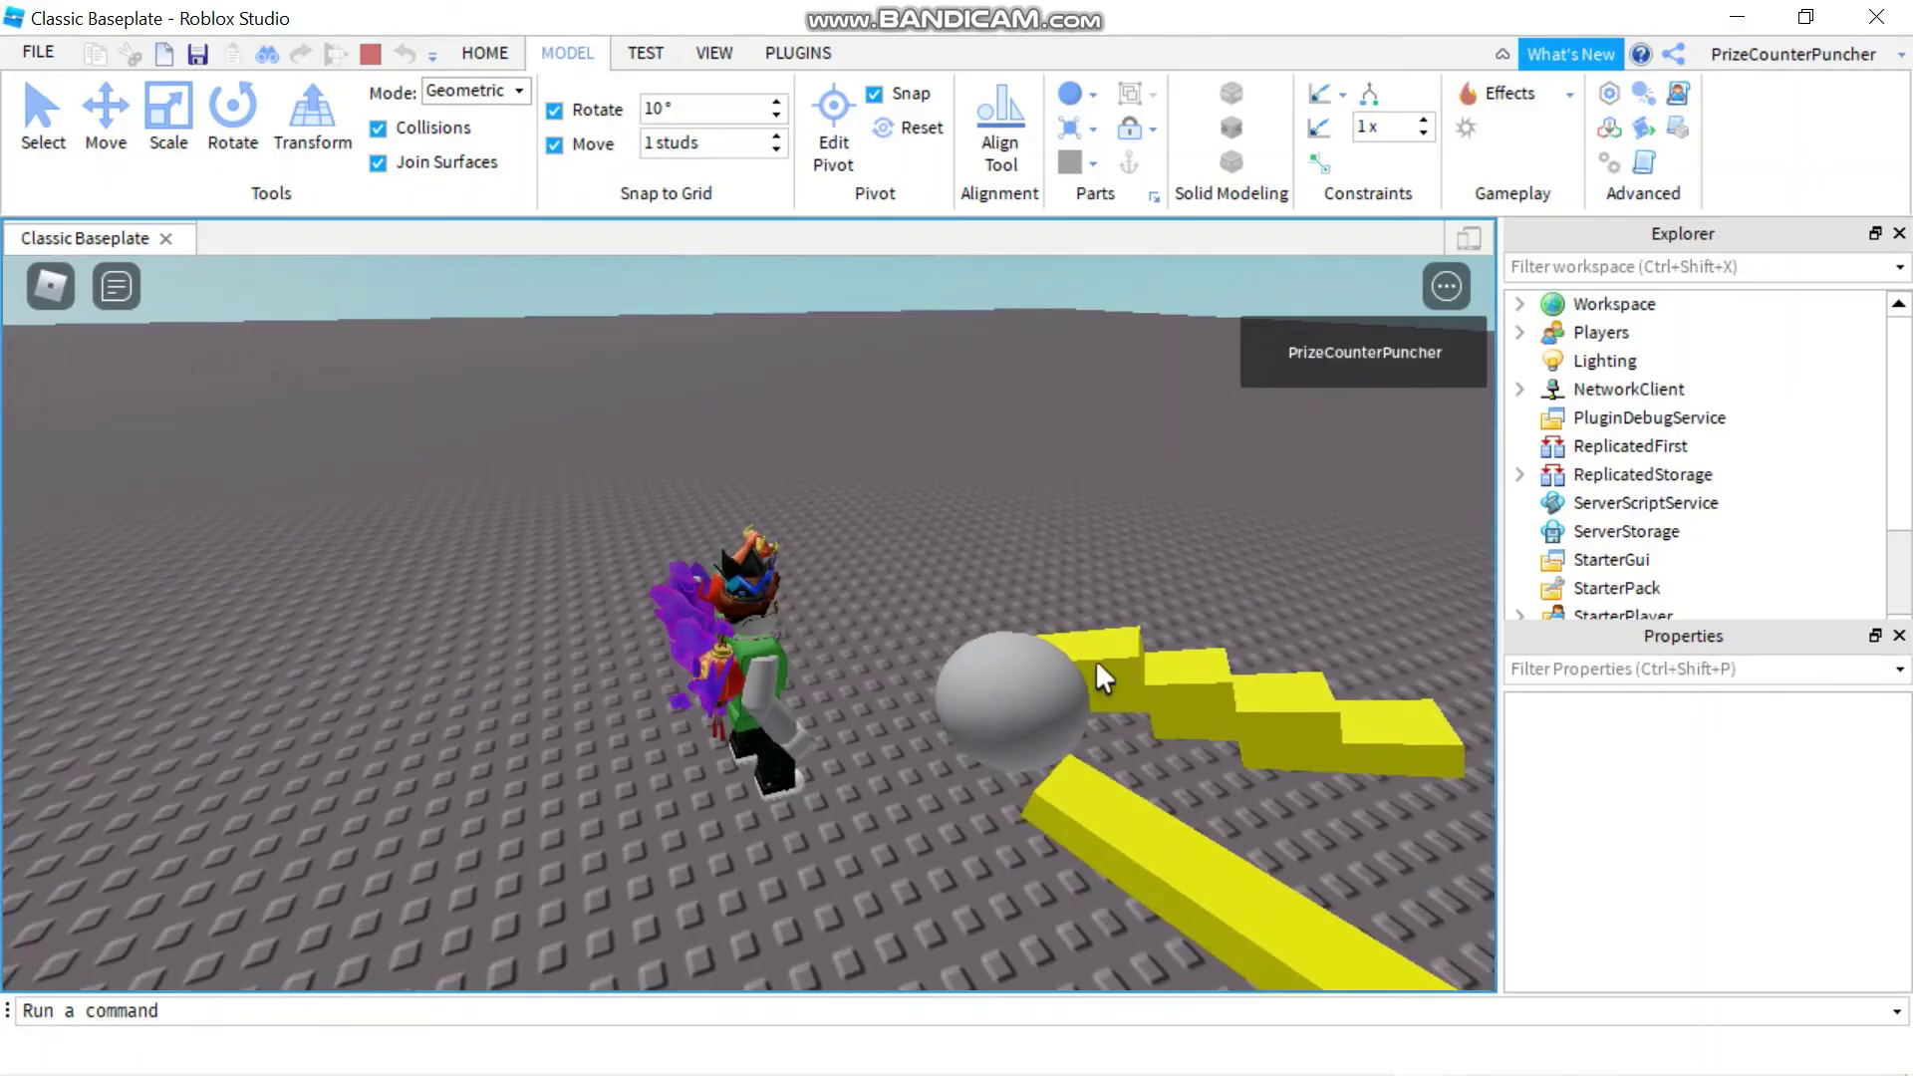
click(371, 56)
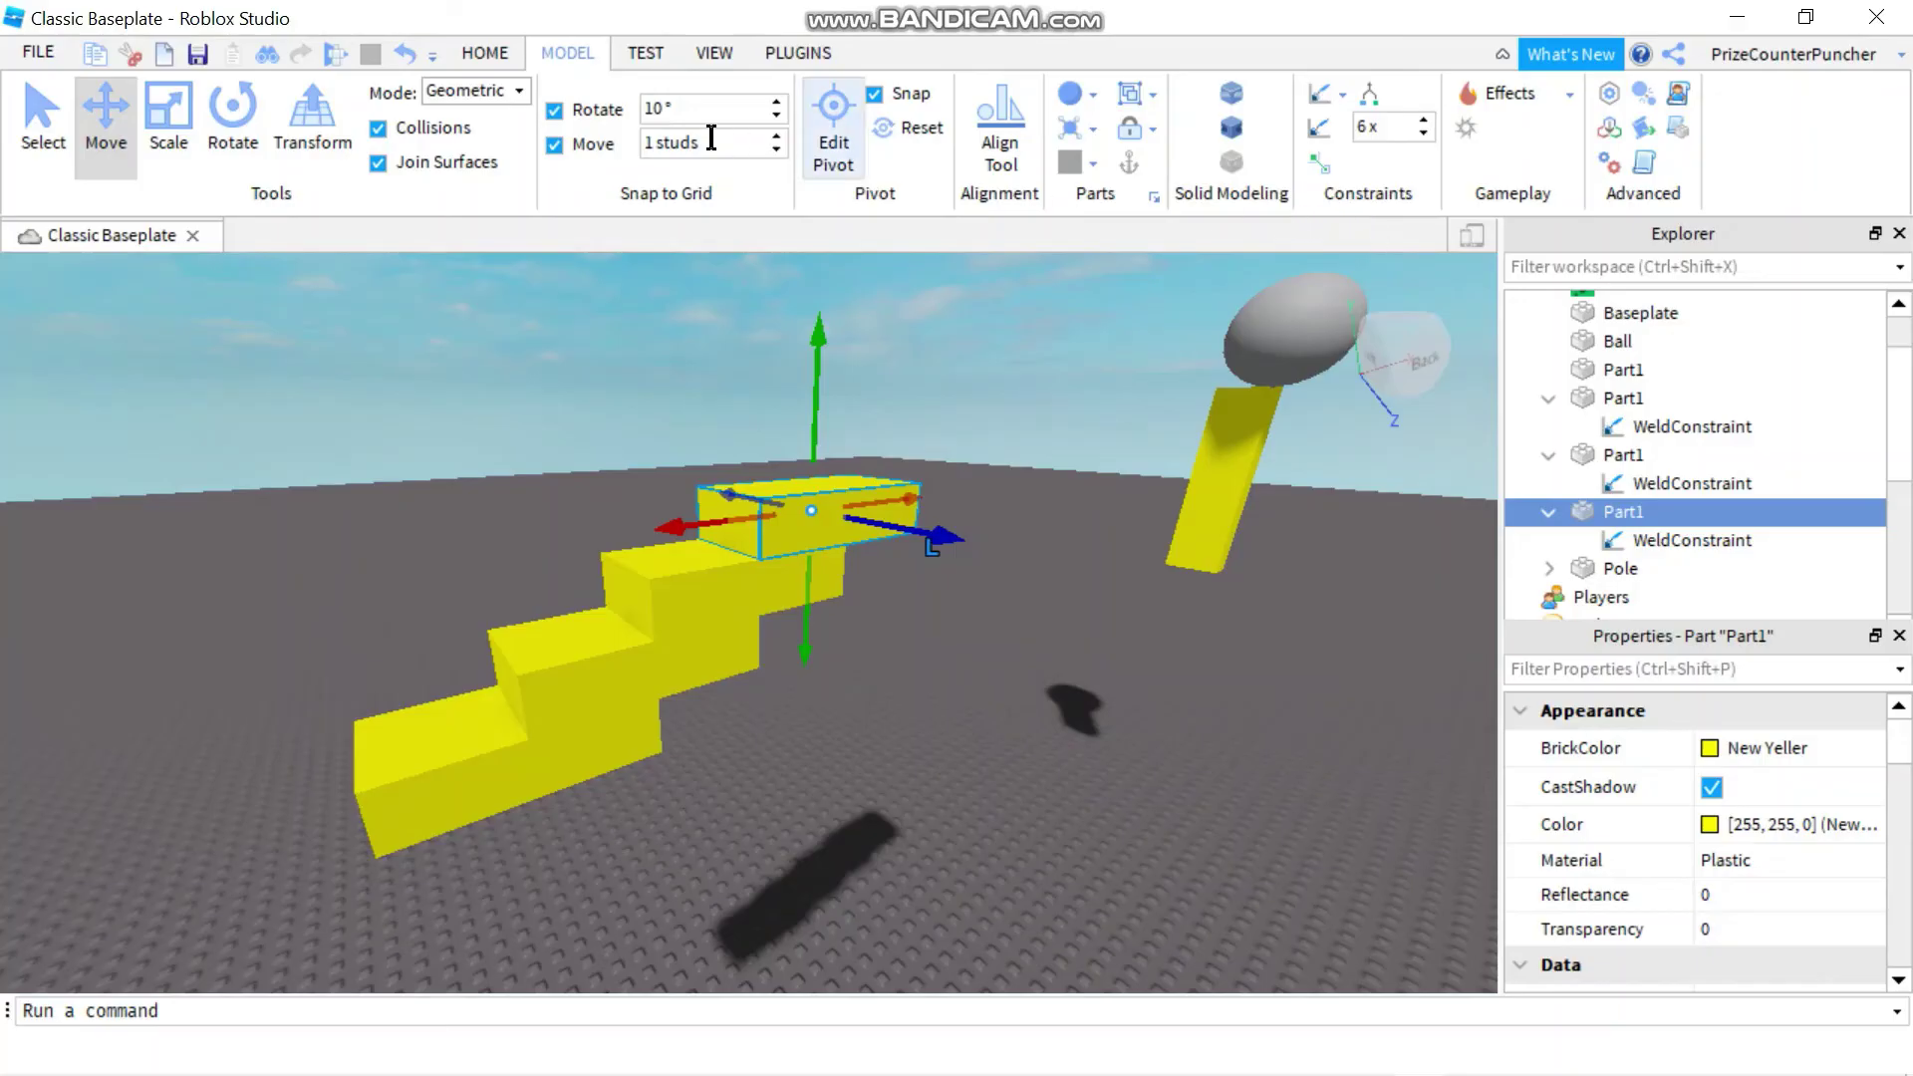
Turn on the weld display, try a constraint scale of 10x, and set the scale back to 6x.
click(1317, 129)
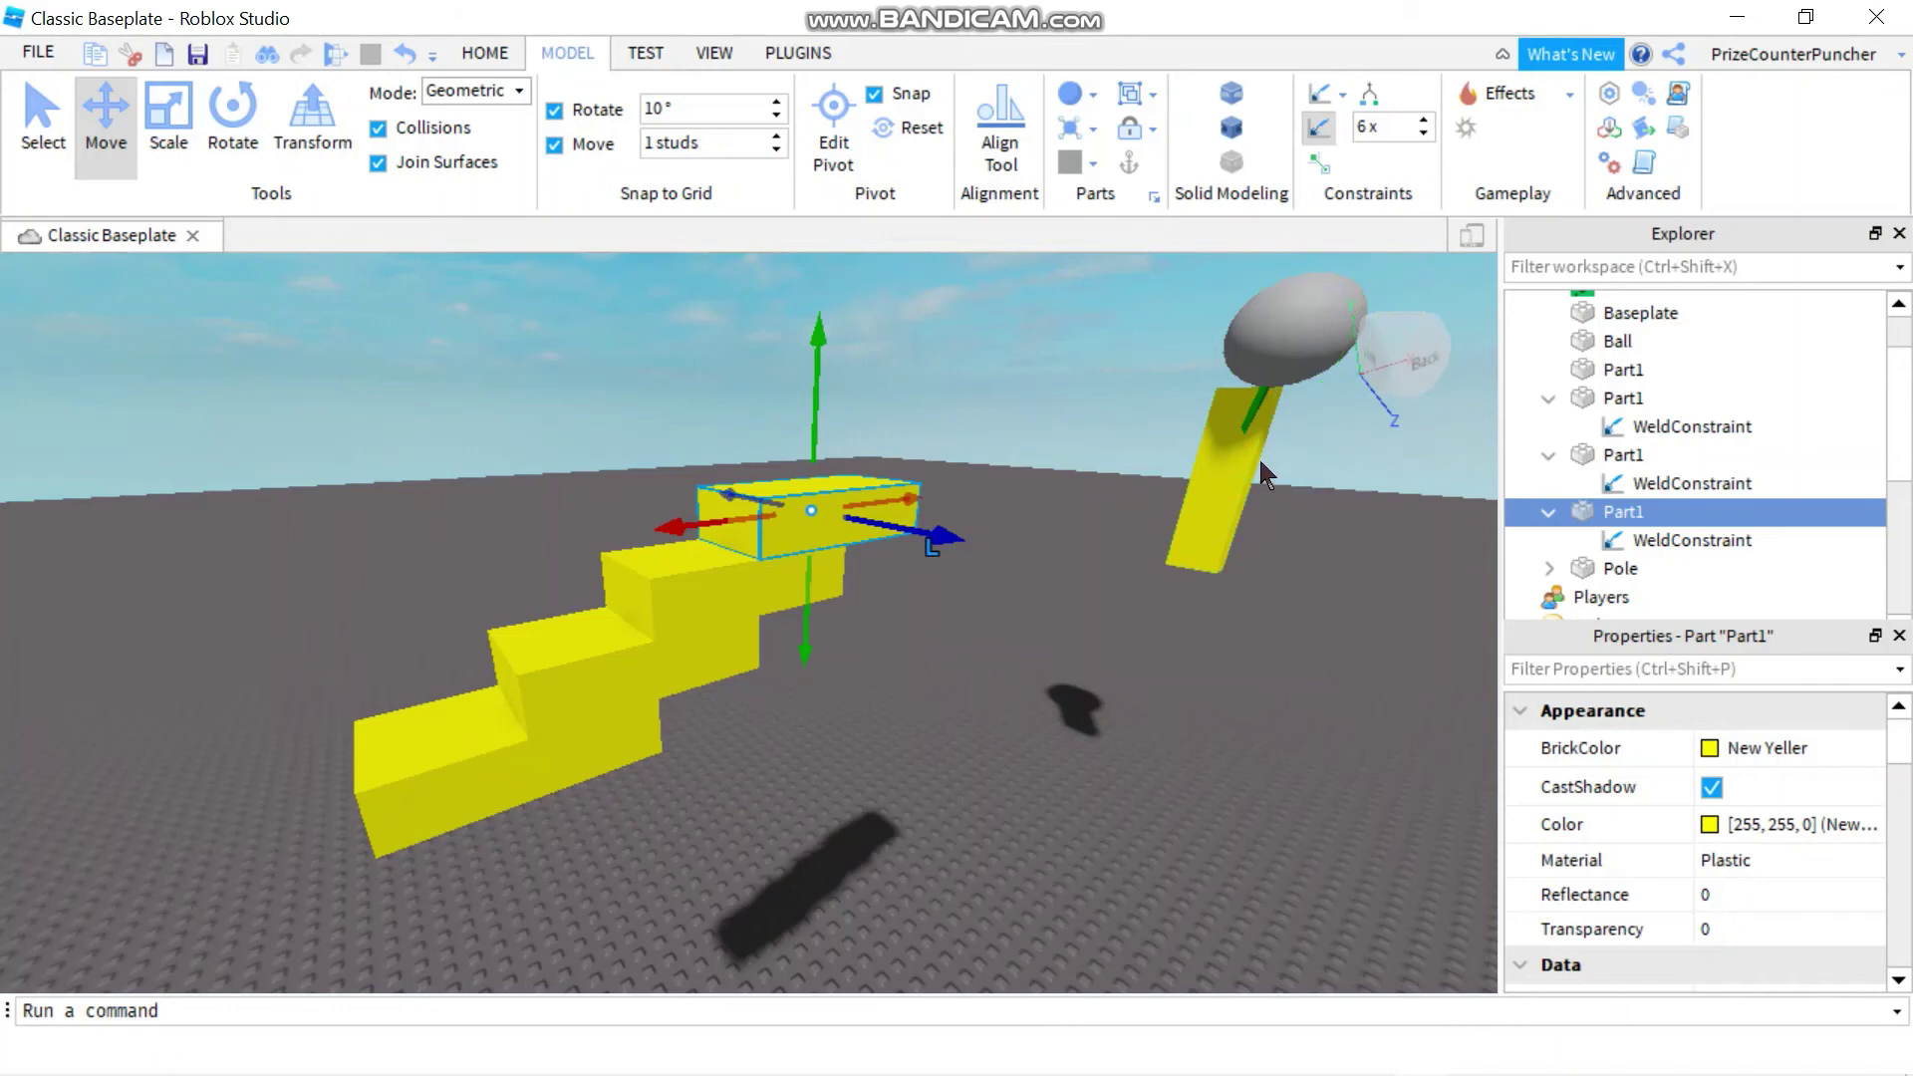
click(1392, 130)
key(ctrl+a)
text(1)
key(ctrl+a)
text(10)
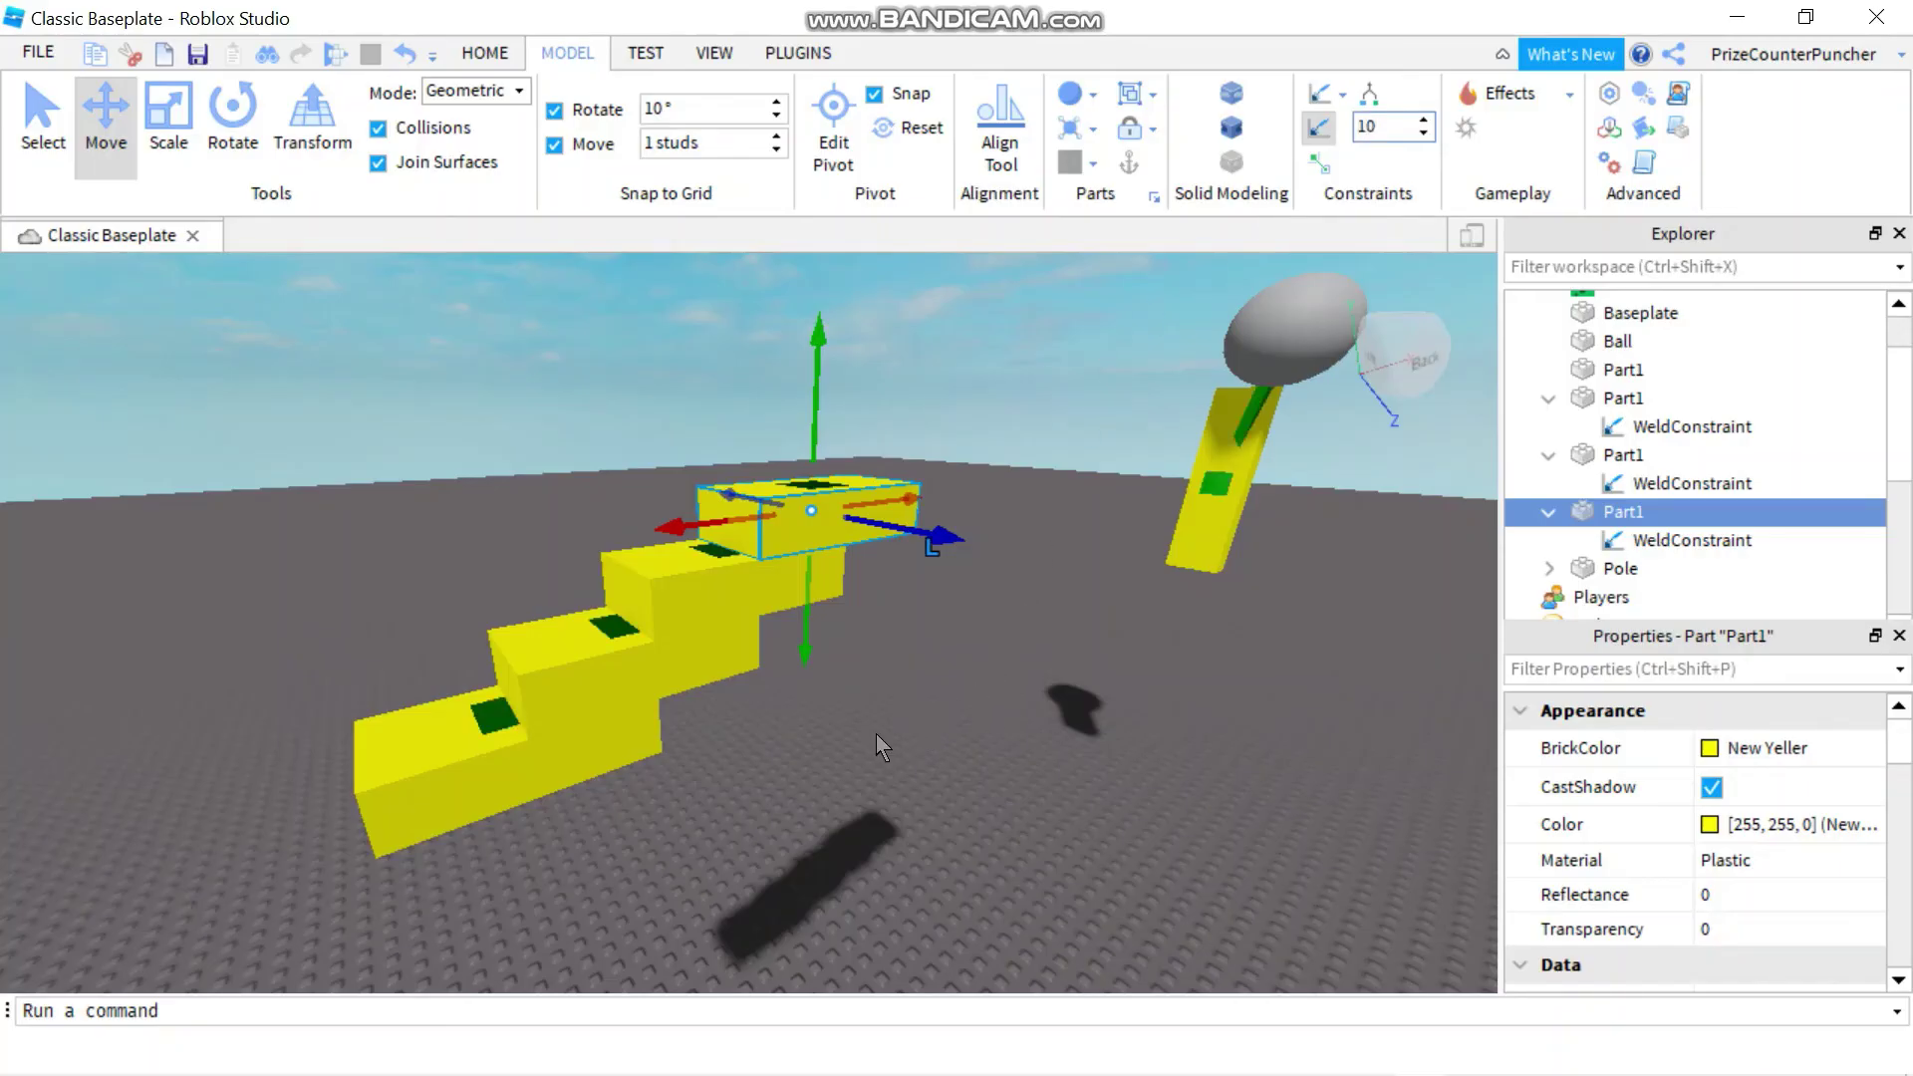
right_drag(876, 747, 877, 742)
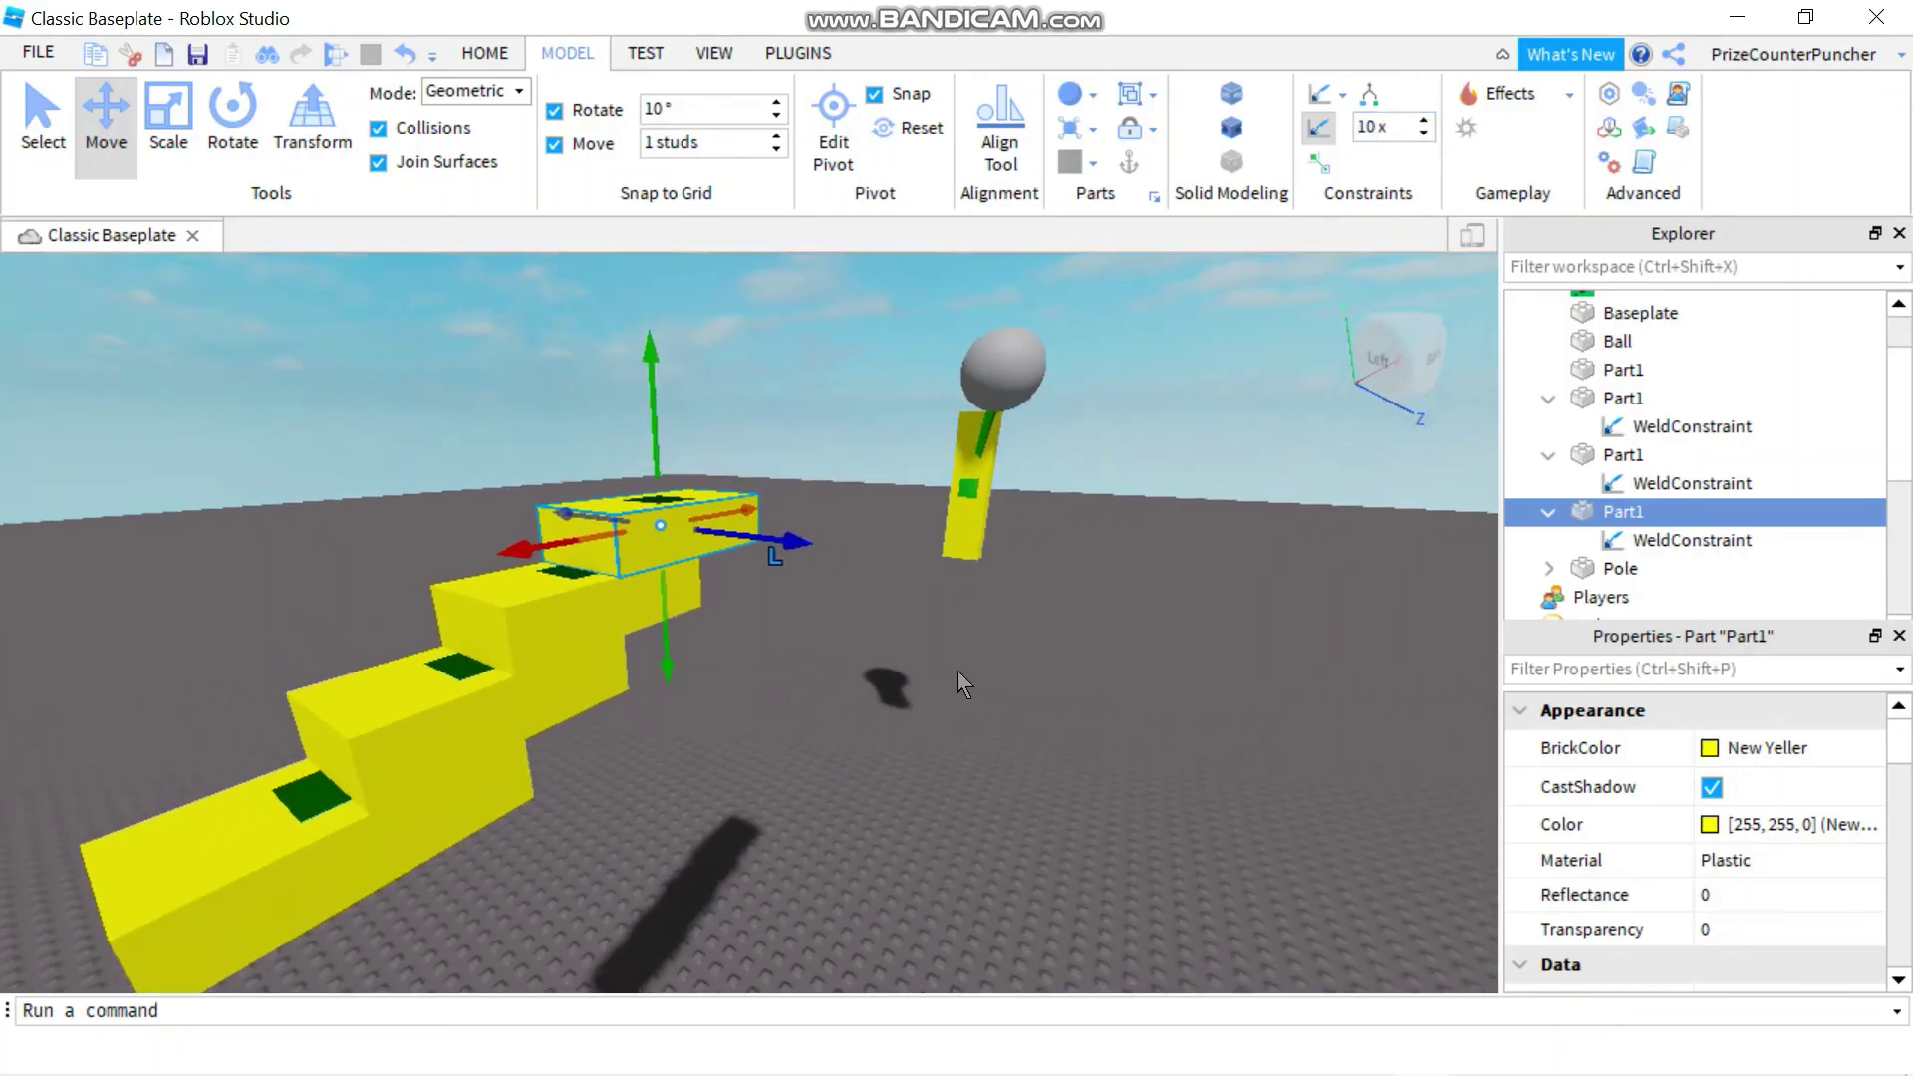
drag(662, 504, 414, 750)
double_click(1380, 127)
text(6)
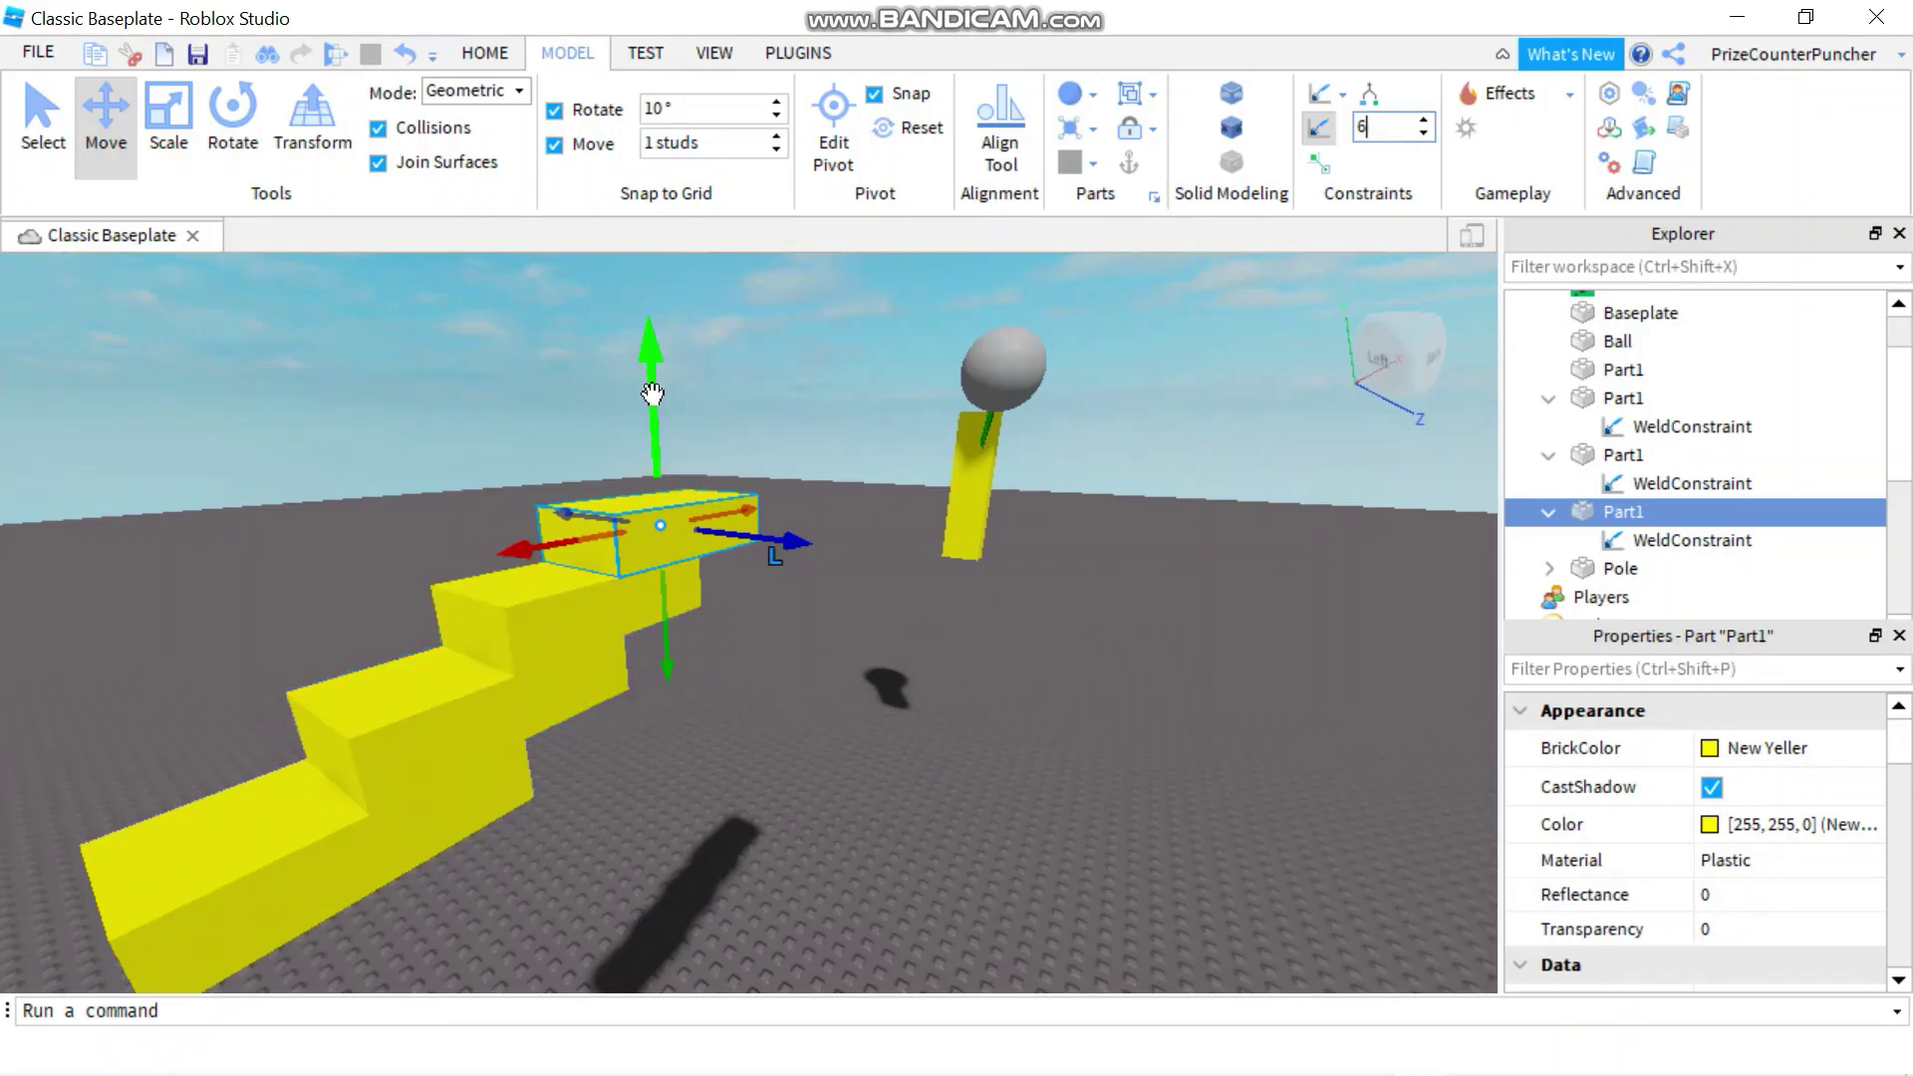
Lift the top stair block off the staircase to inspect its weld, and lower it back into place.
drag(654, 395, 644, 318)
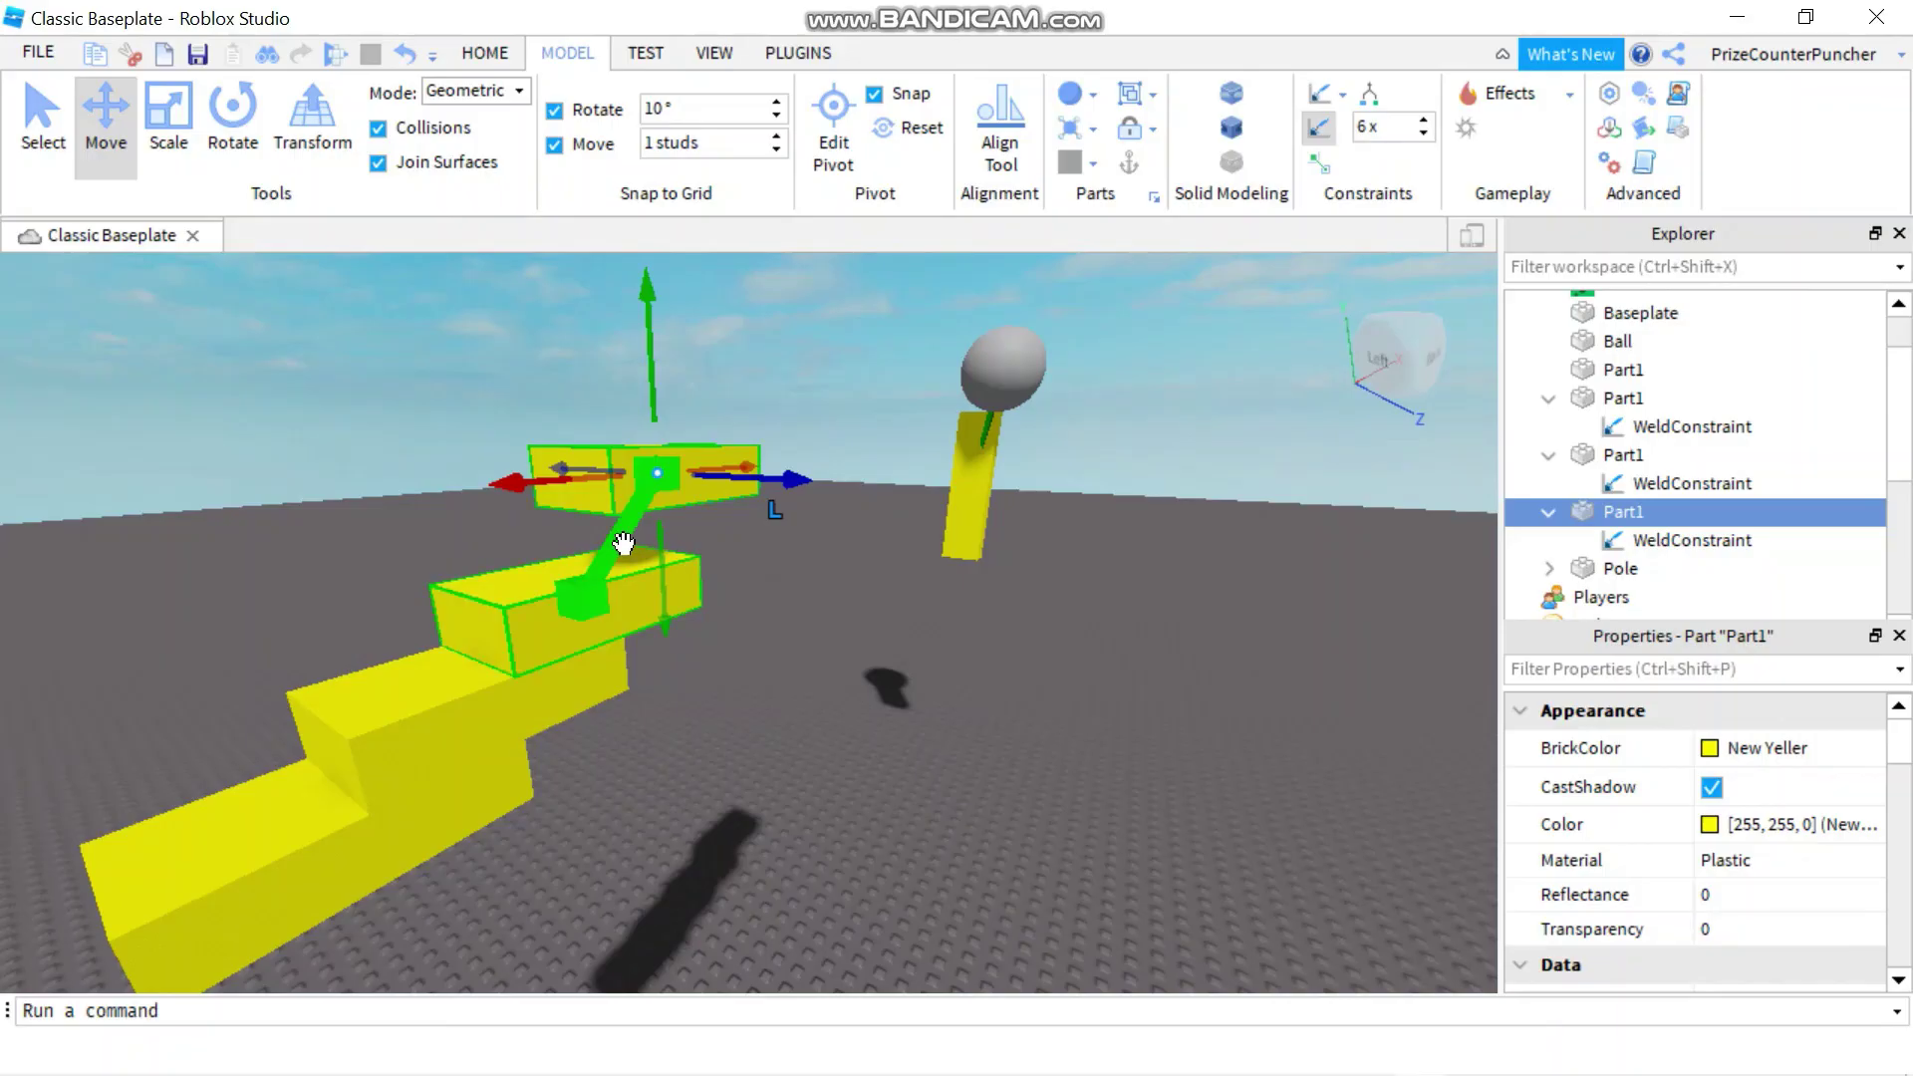
drag(650, 313, 653, 366)
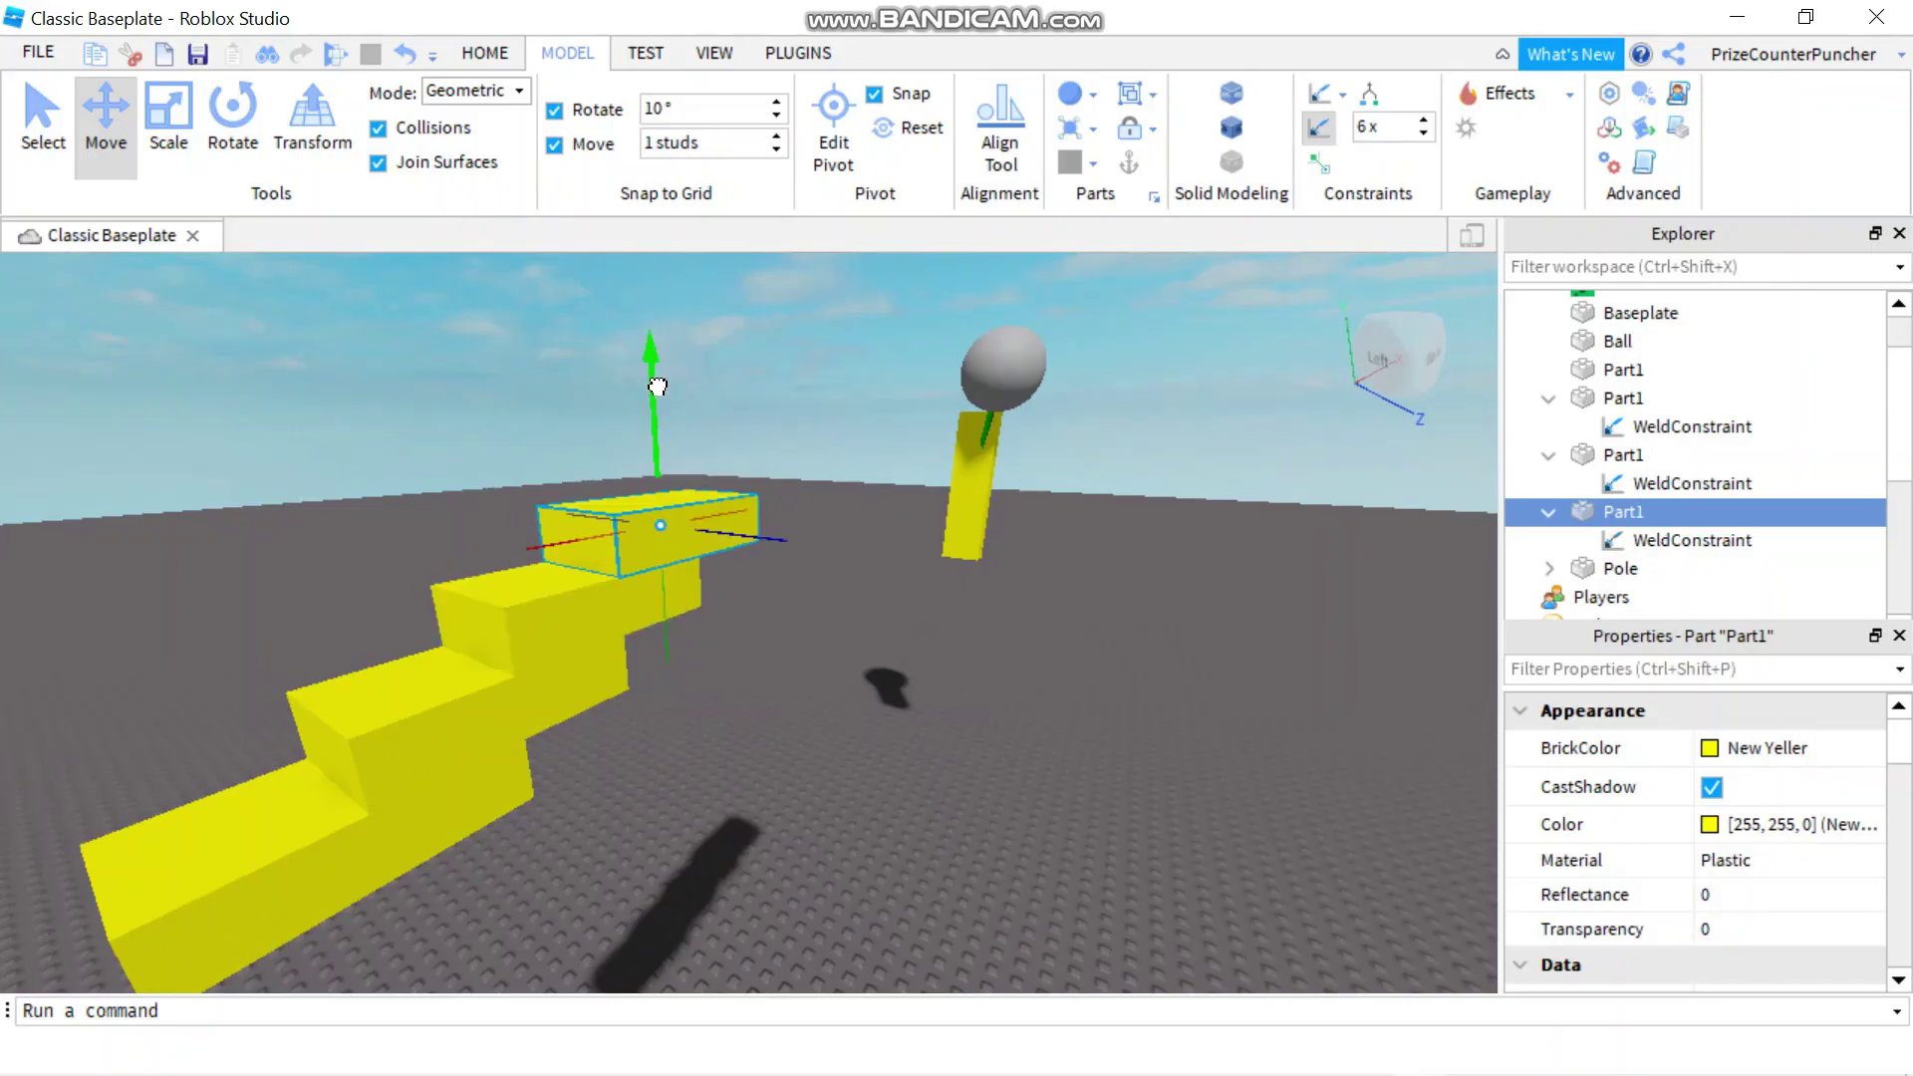